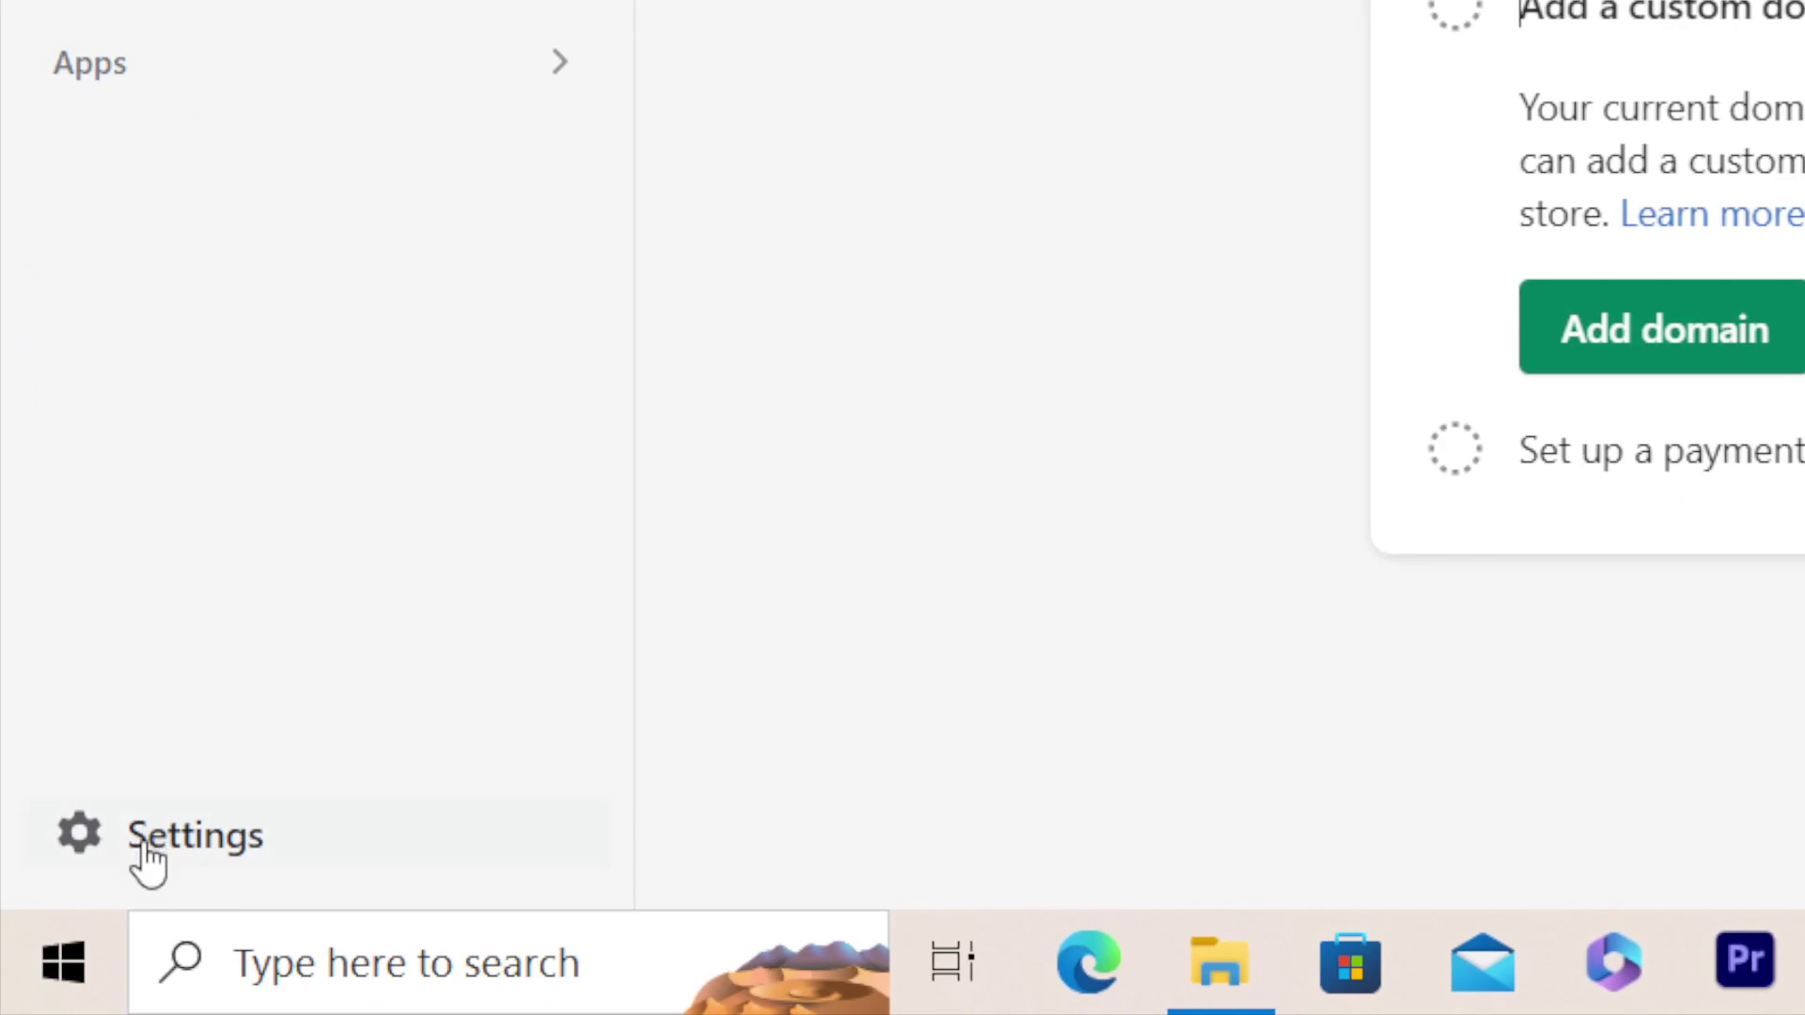
- Open Shopify's store Settings and go to the Apps and sales channels page
{"action": "left_click", "coordinate": [146, 851]}
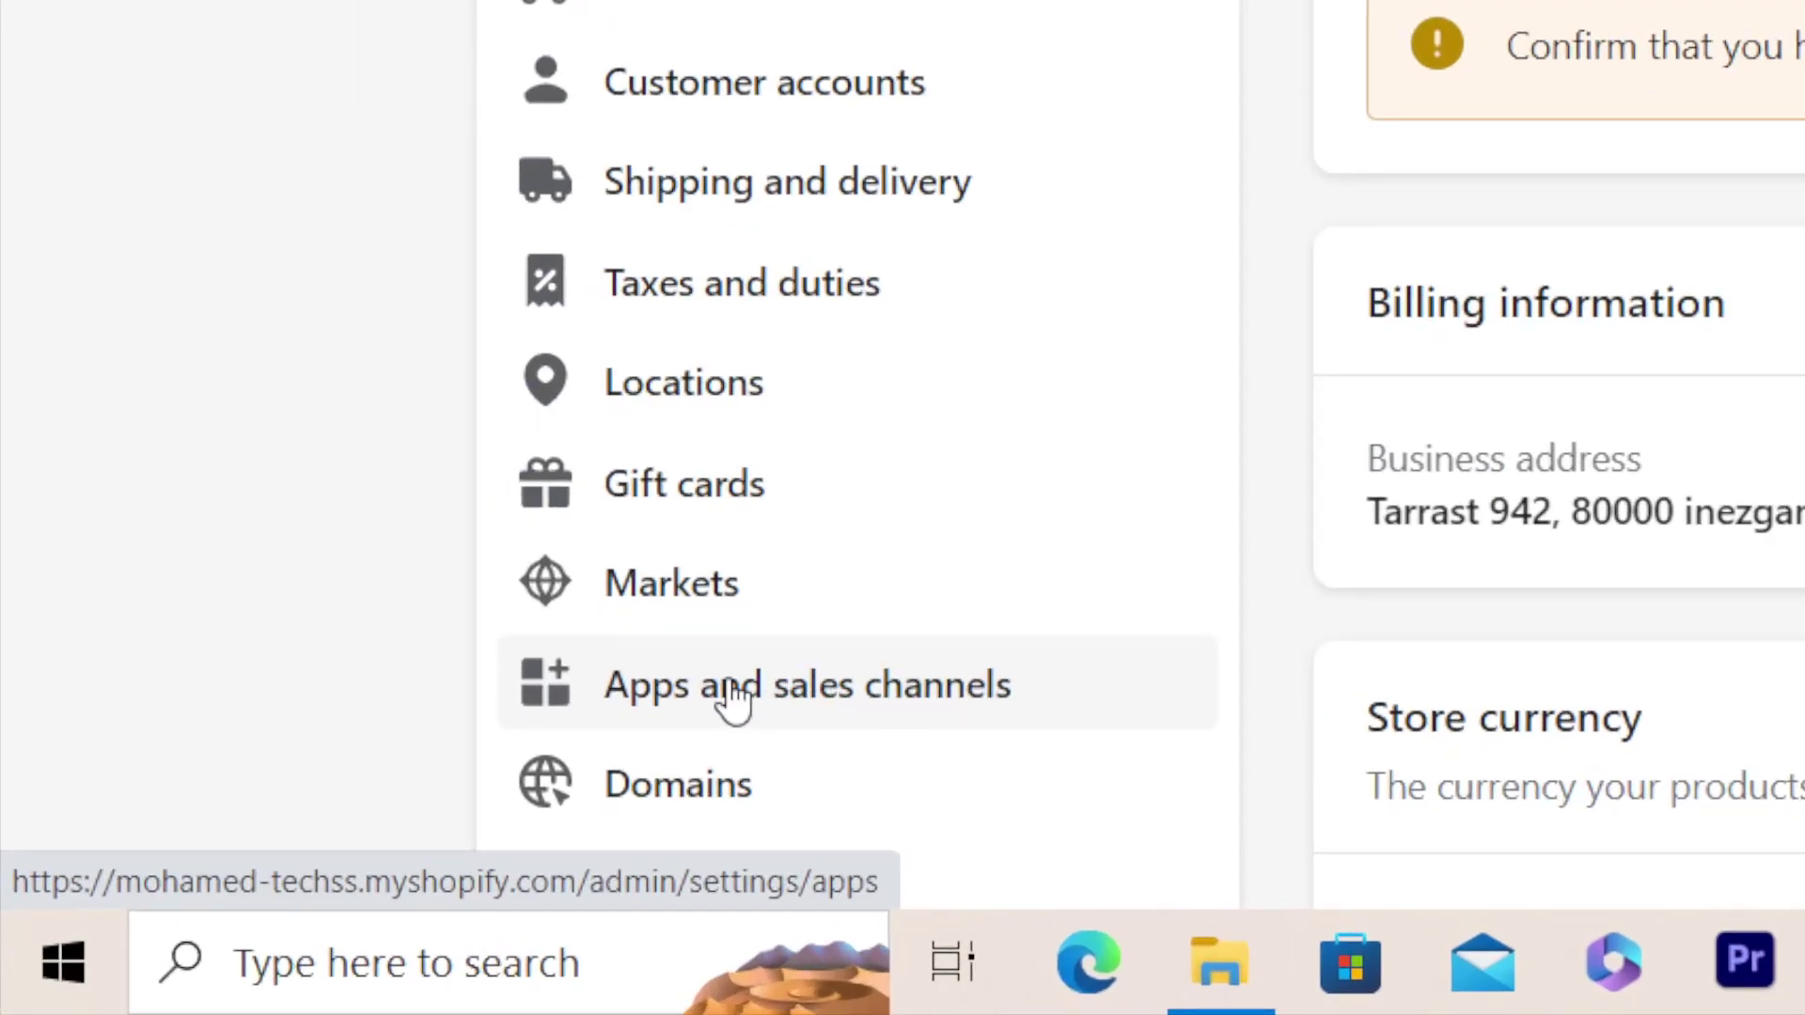
{"action": "left_click", "coordinate": [774, 693]}
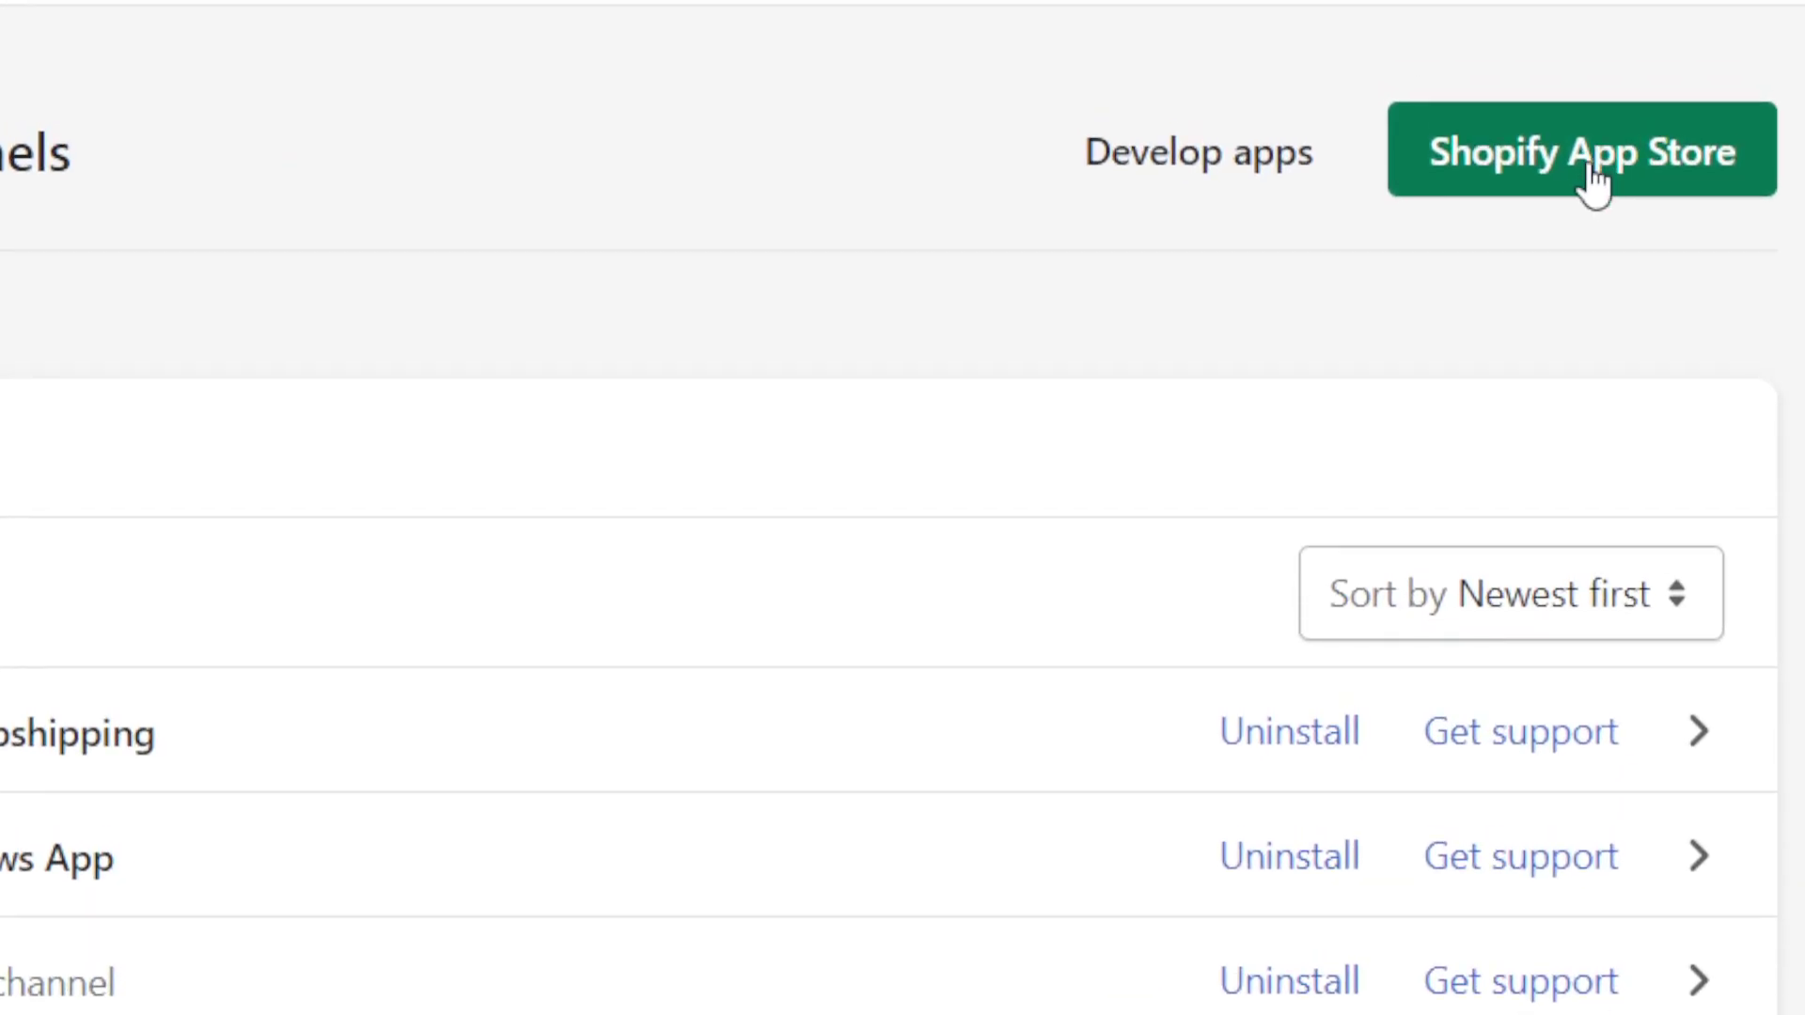
- Search the Shopify App Store for 'printify' and open the Printify: Print on Demand app page
{"action": "left_click", "coordinate": [1601, 170]}
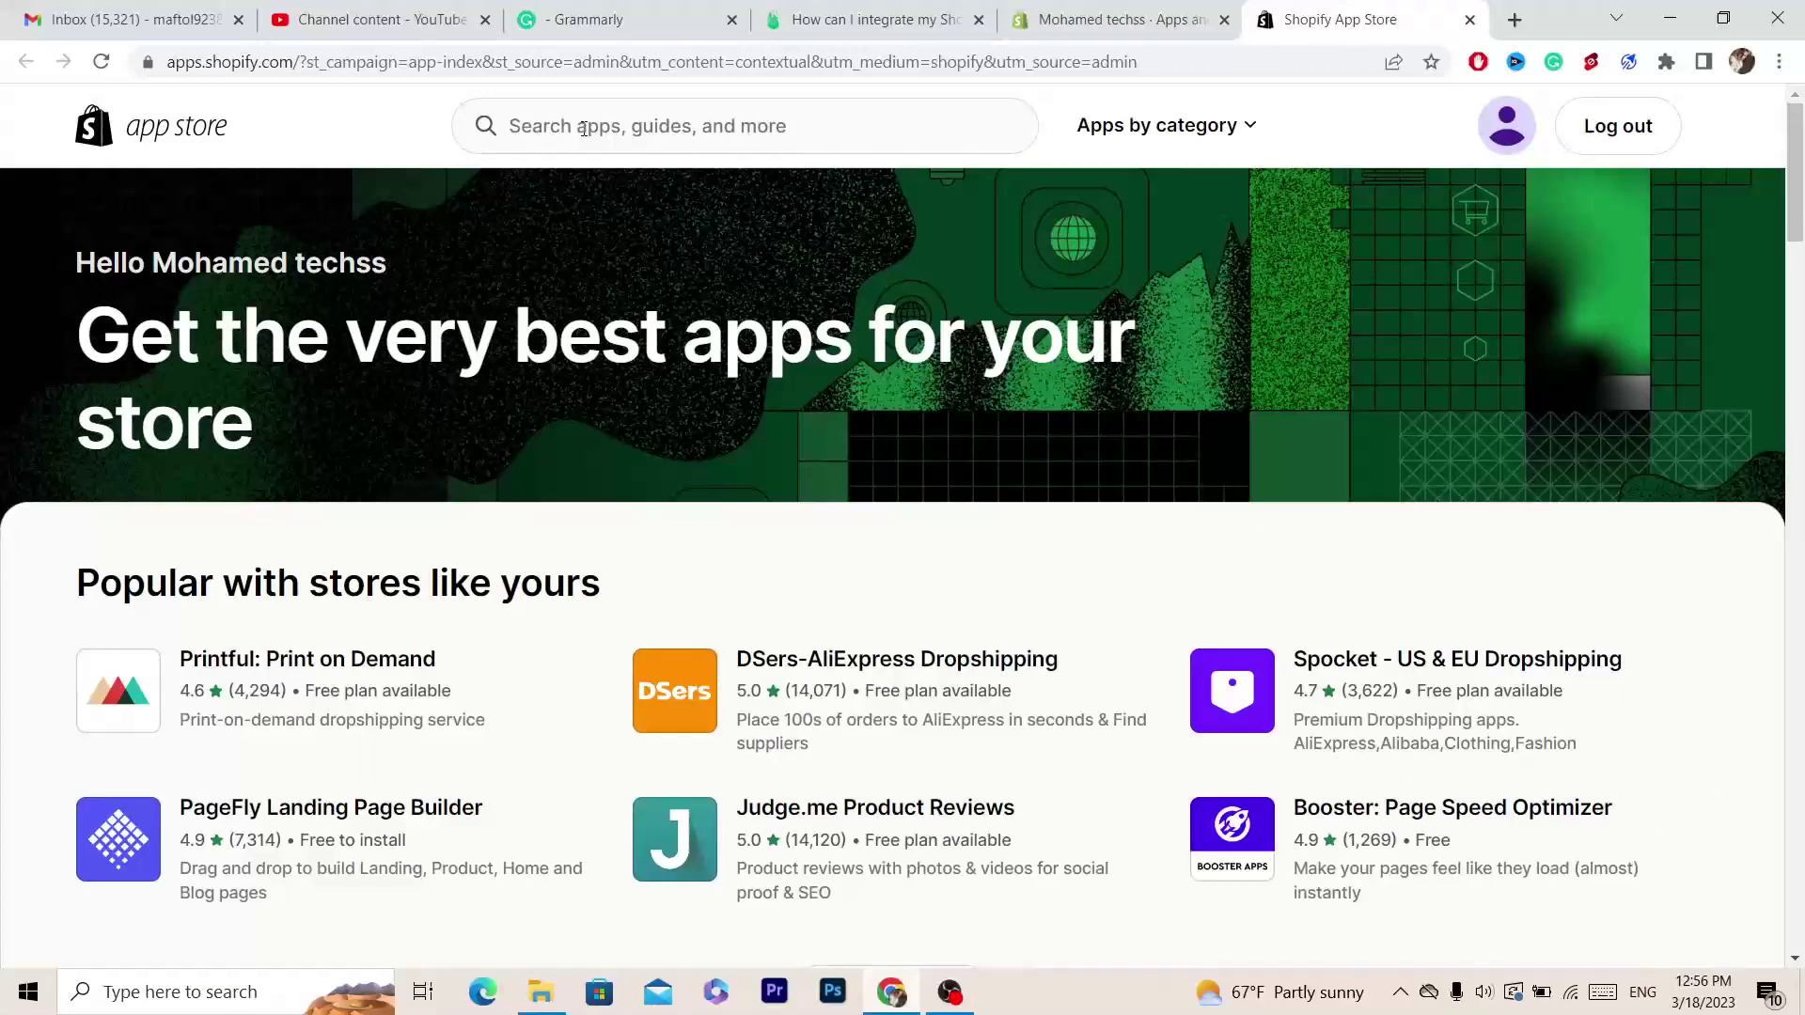
{"action": "left_click", "coordinate": [1283, 140]}
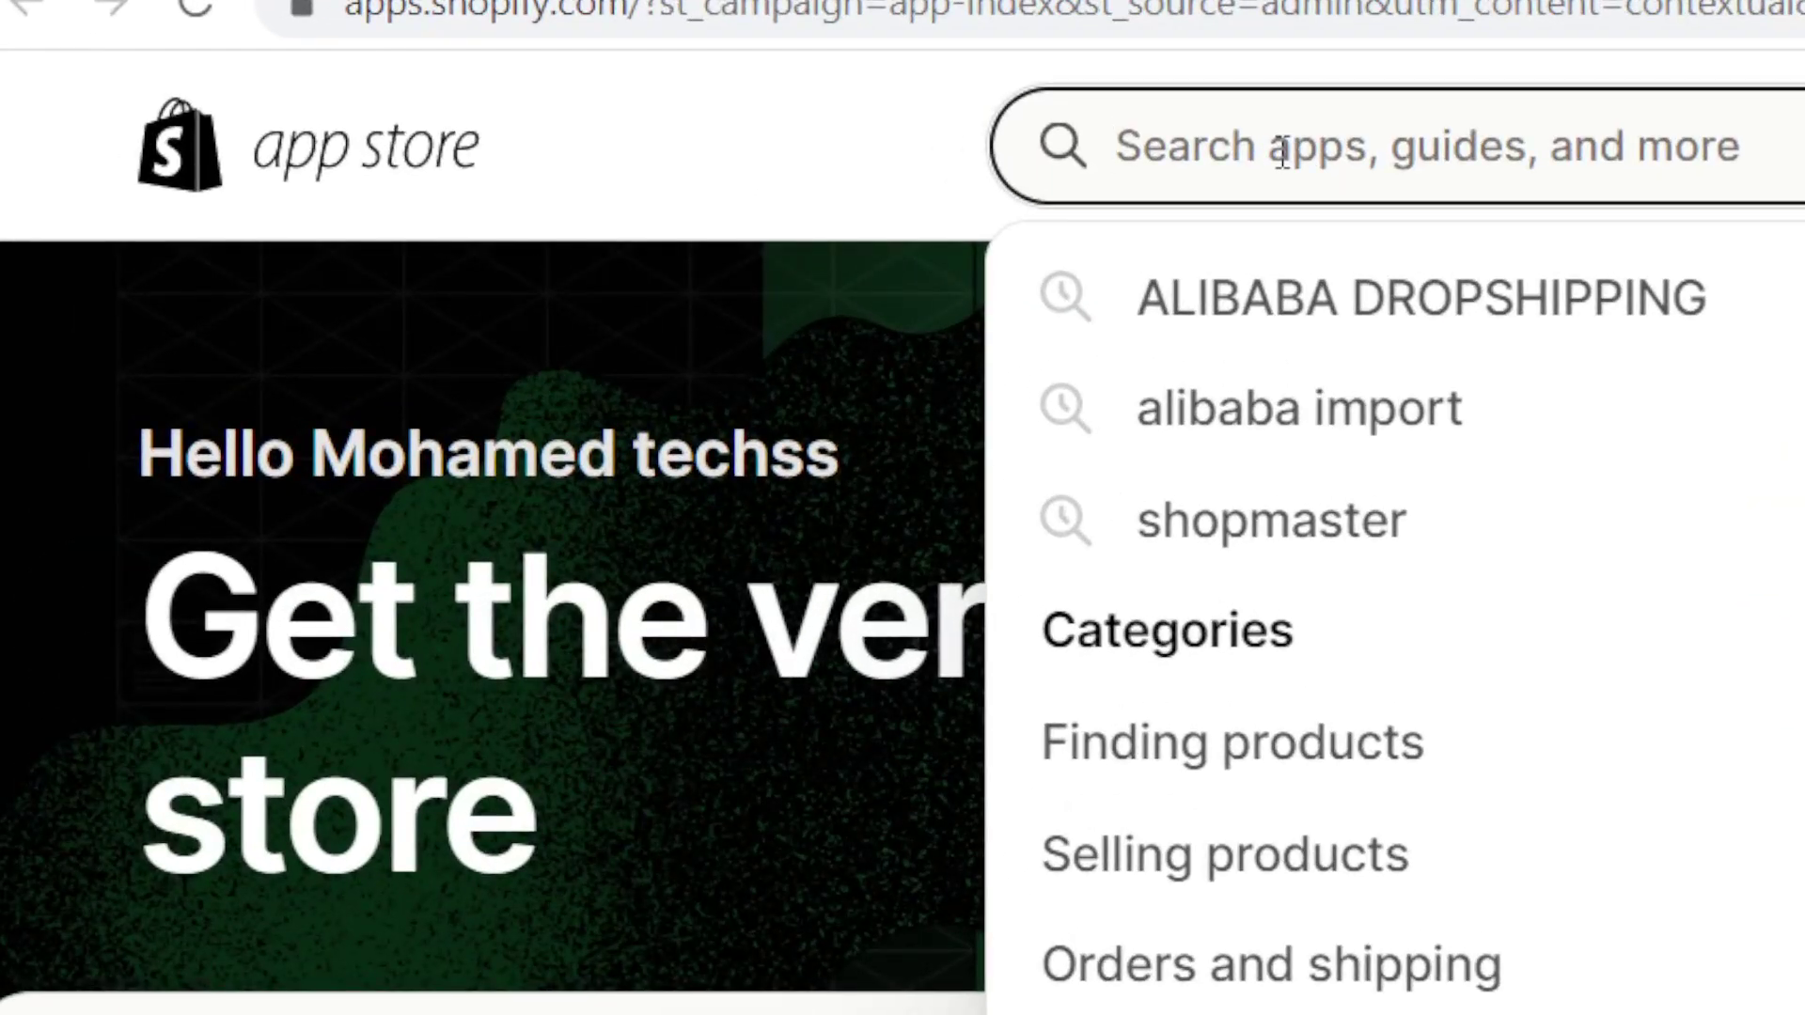
{"action": "type", "text": "P"}
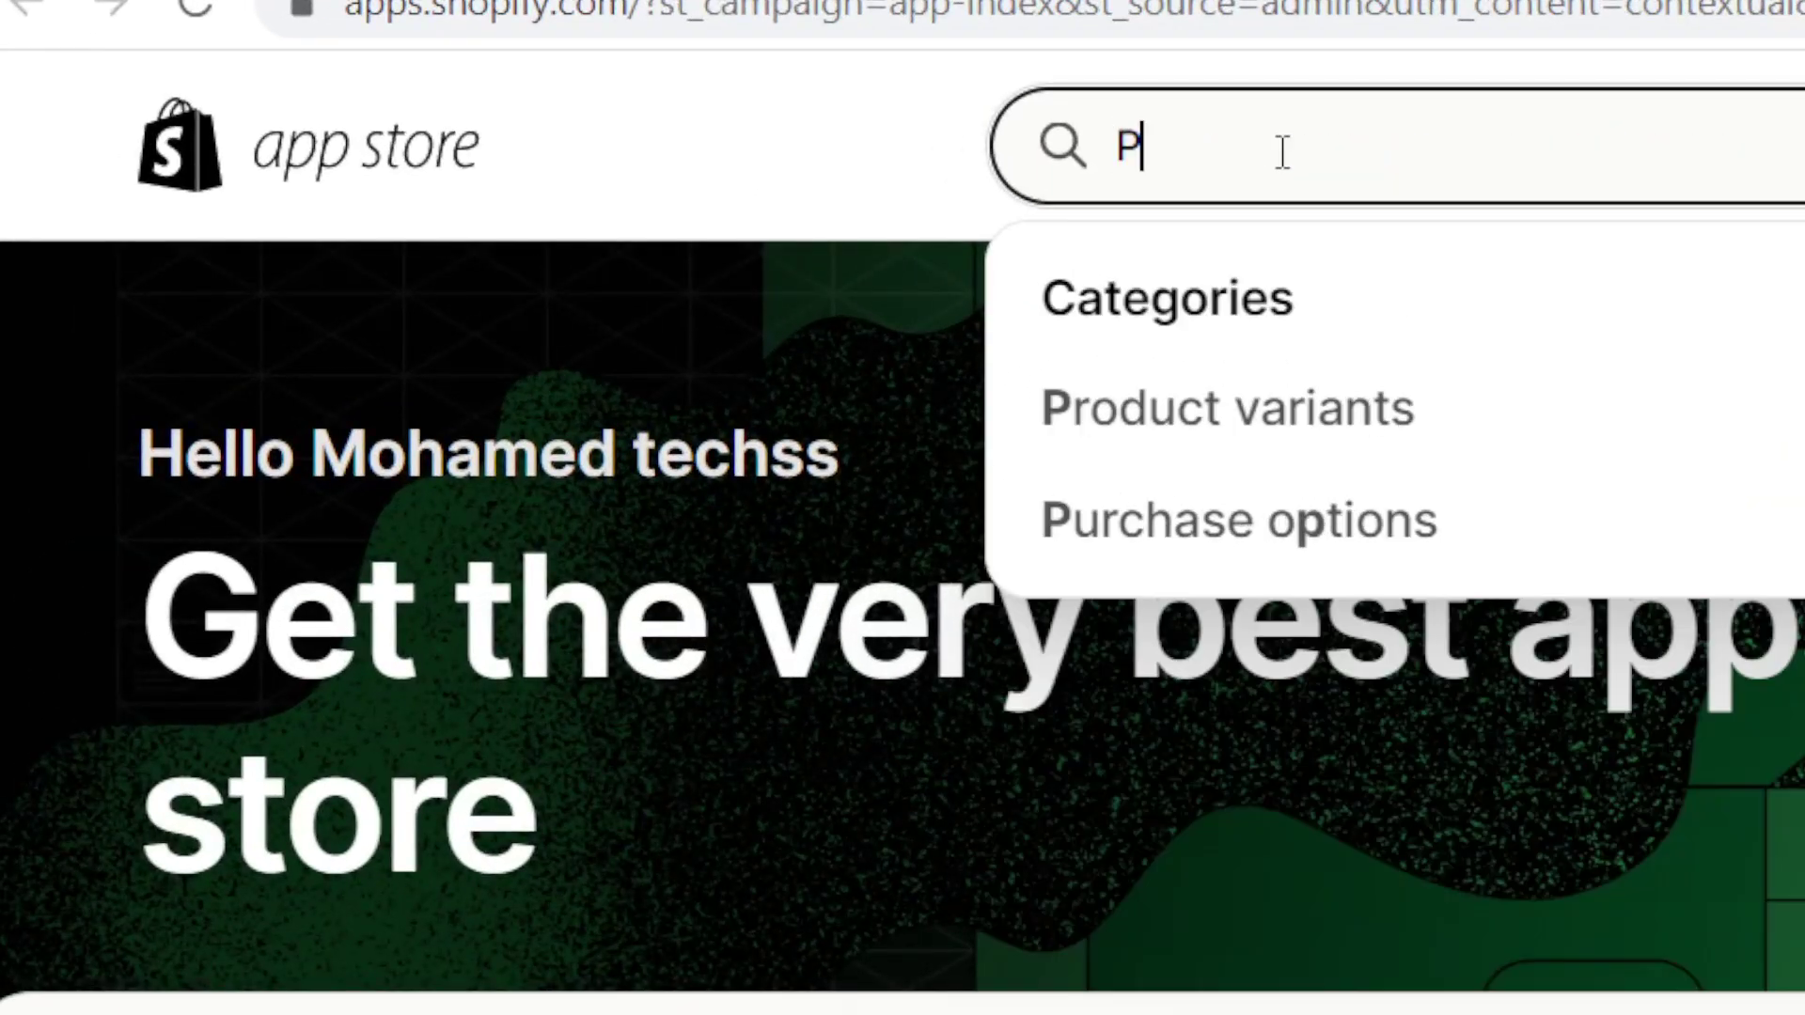
{"action": "type", "text": "RIN"}
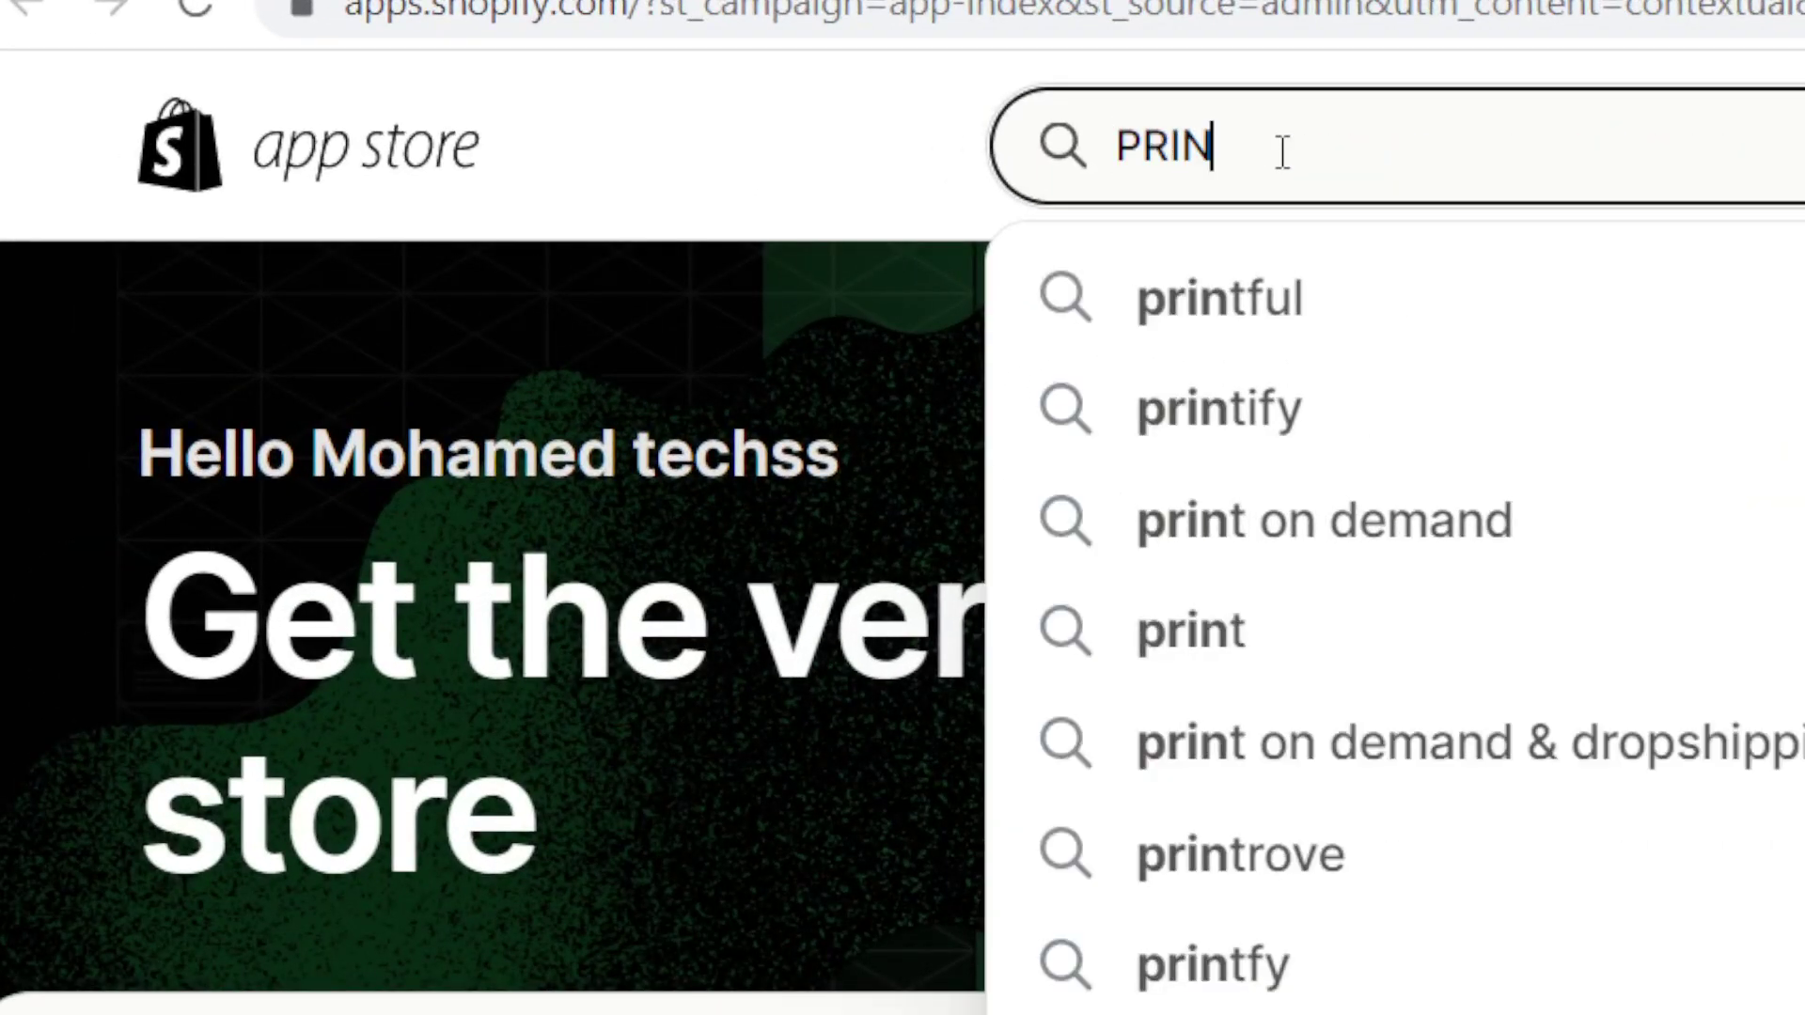
{"action": "left_click", "coordinate": [1241, 428]}
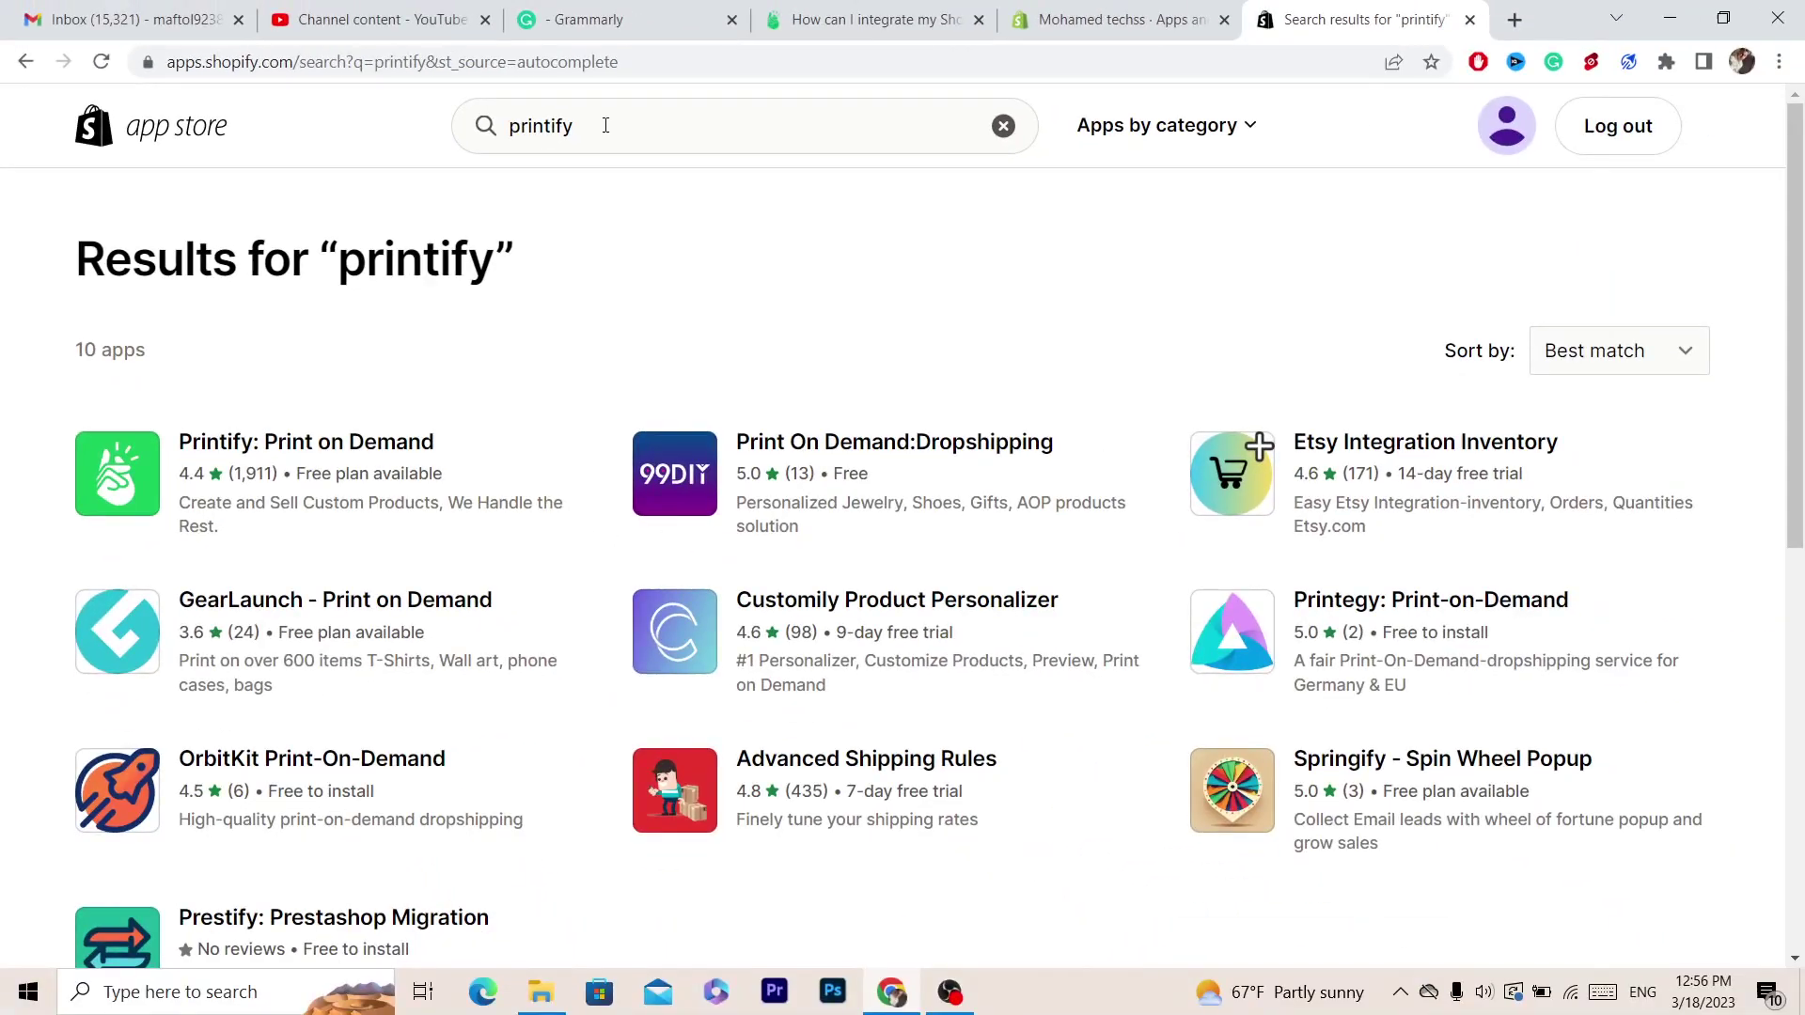
{"action": "left_click_drag", "start_coordinate": [604, 126], "coordinate": [552, 128]}
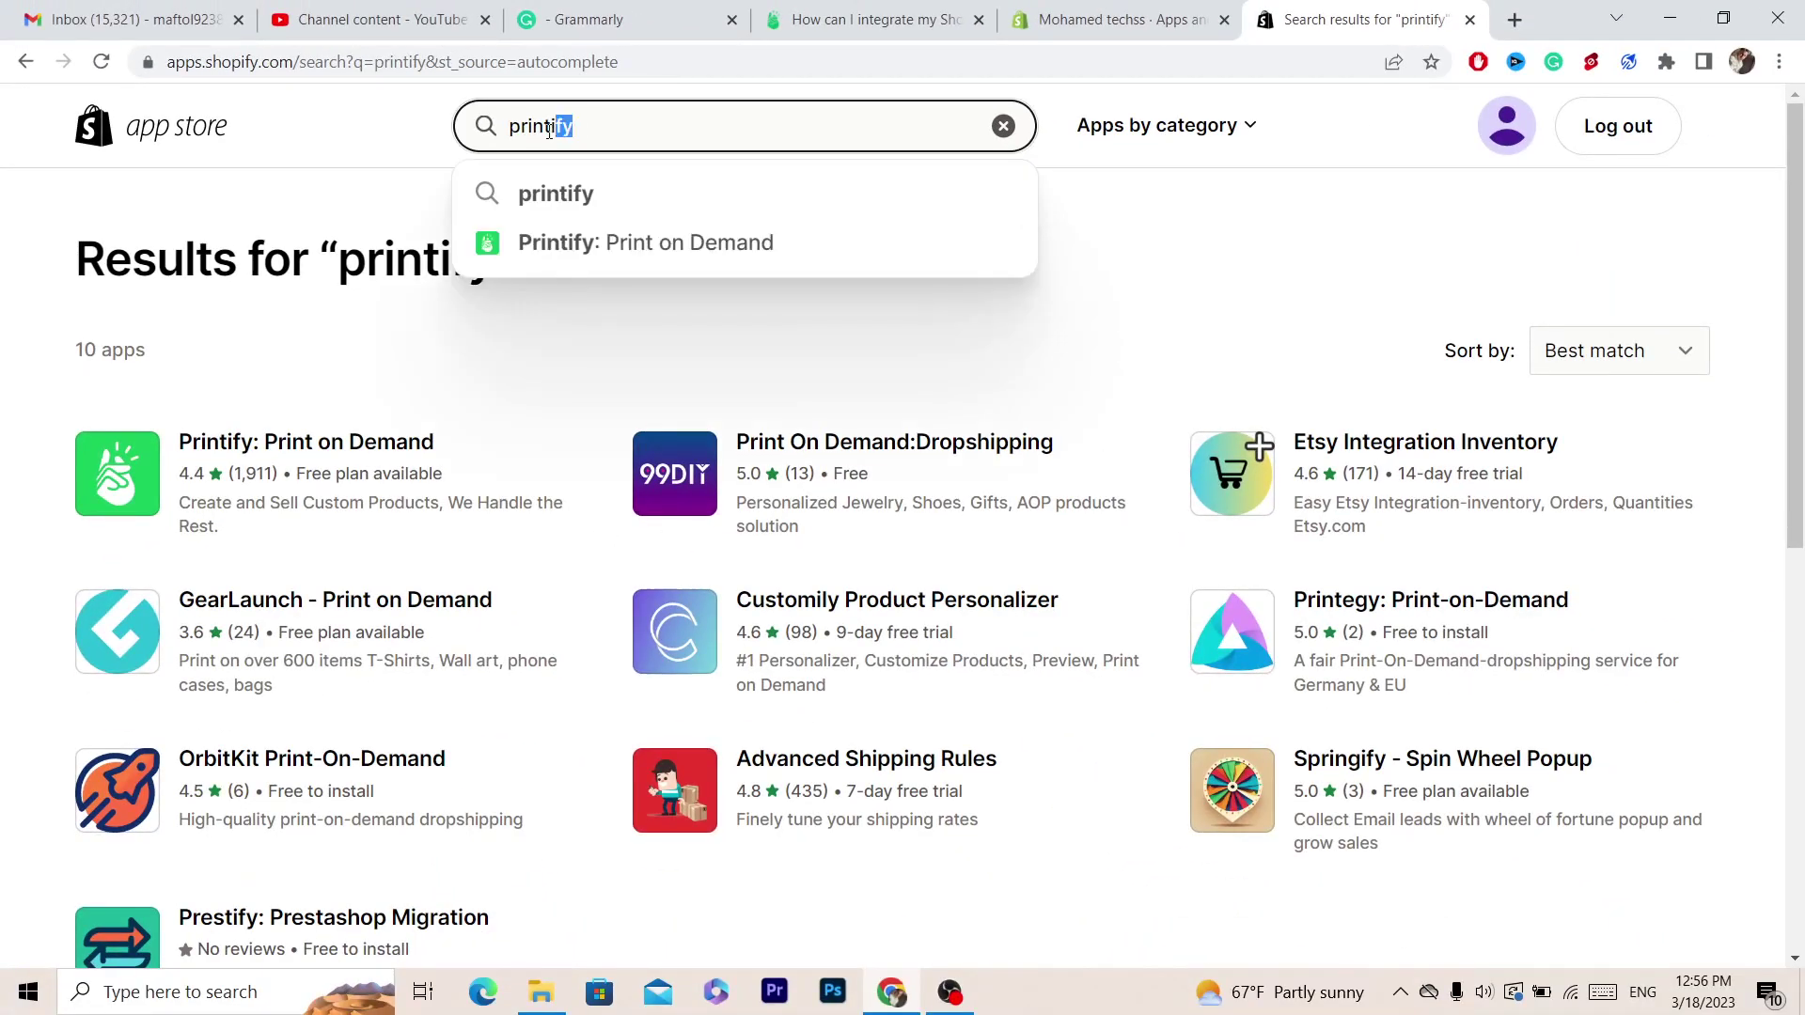
{"action": "left_click", "coordinate": [413, 245]}
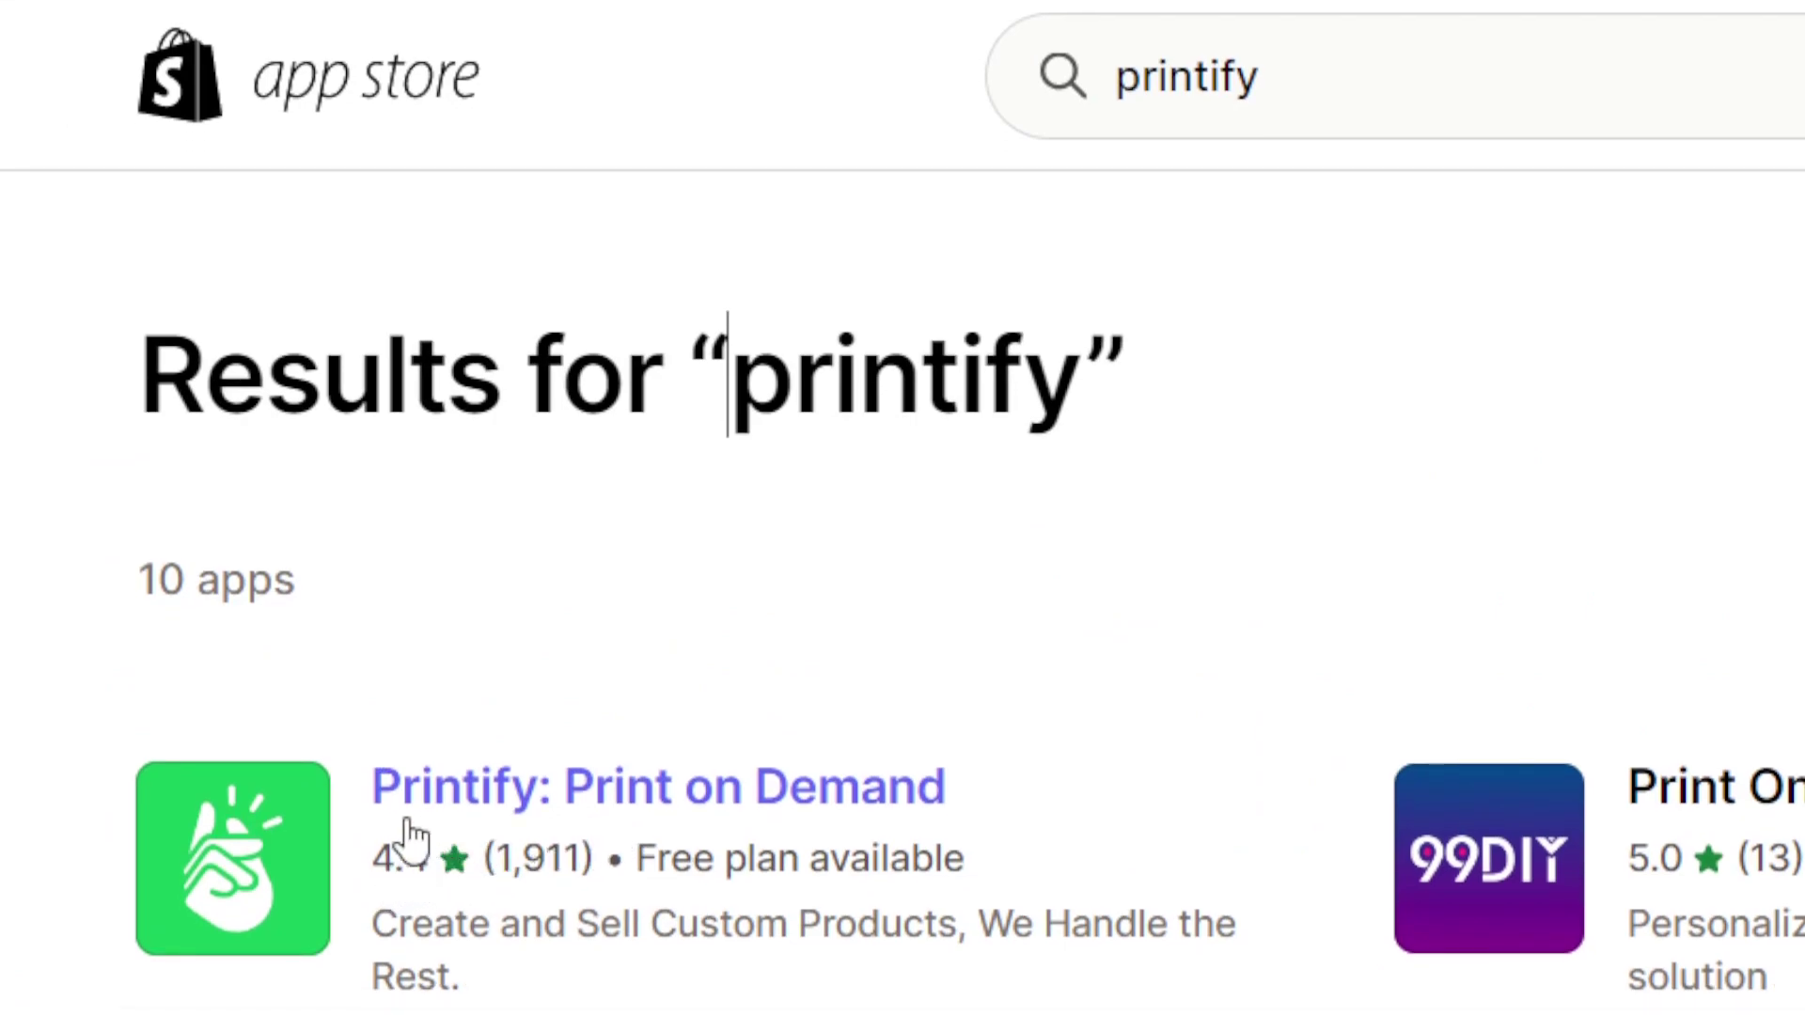
{"action": "left_click", "coordinate": [489, 806]}
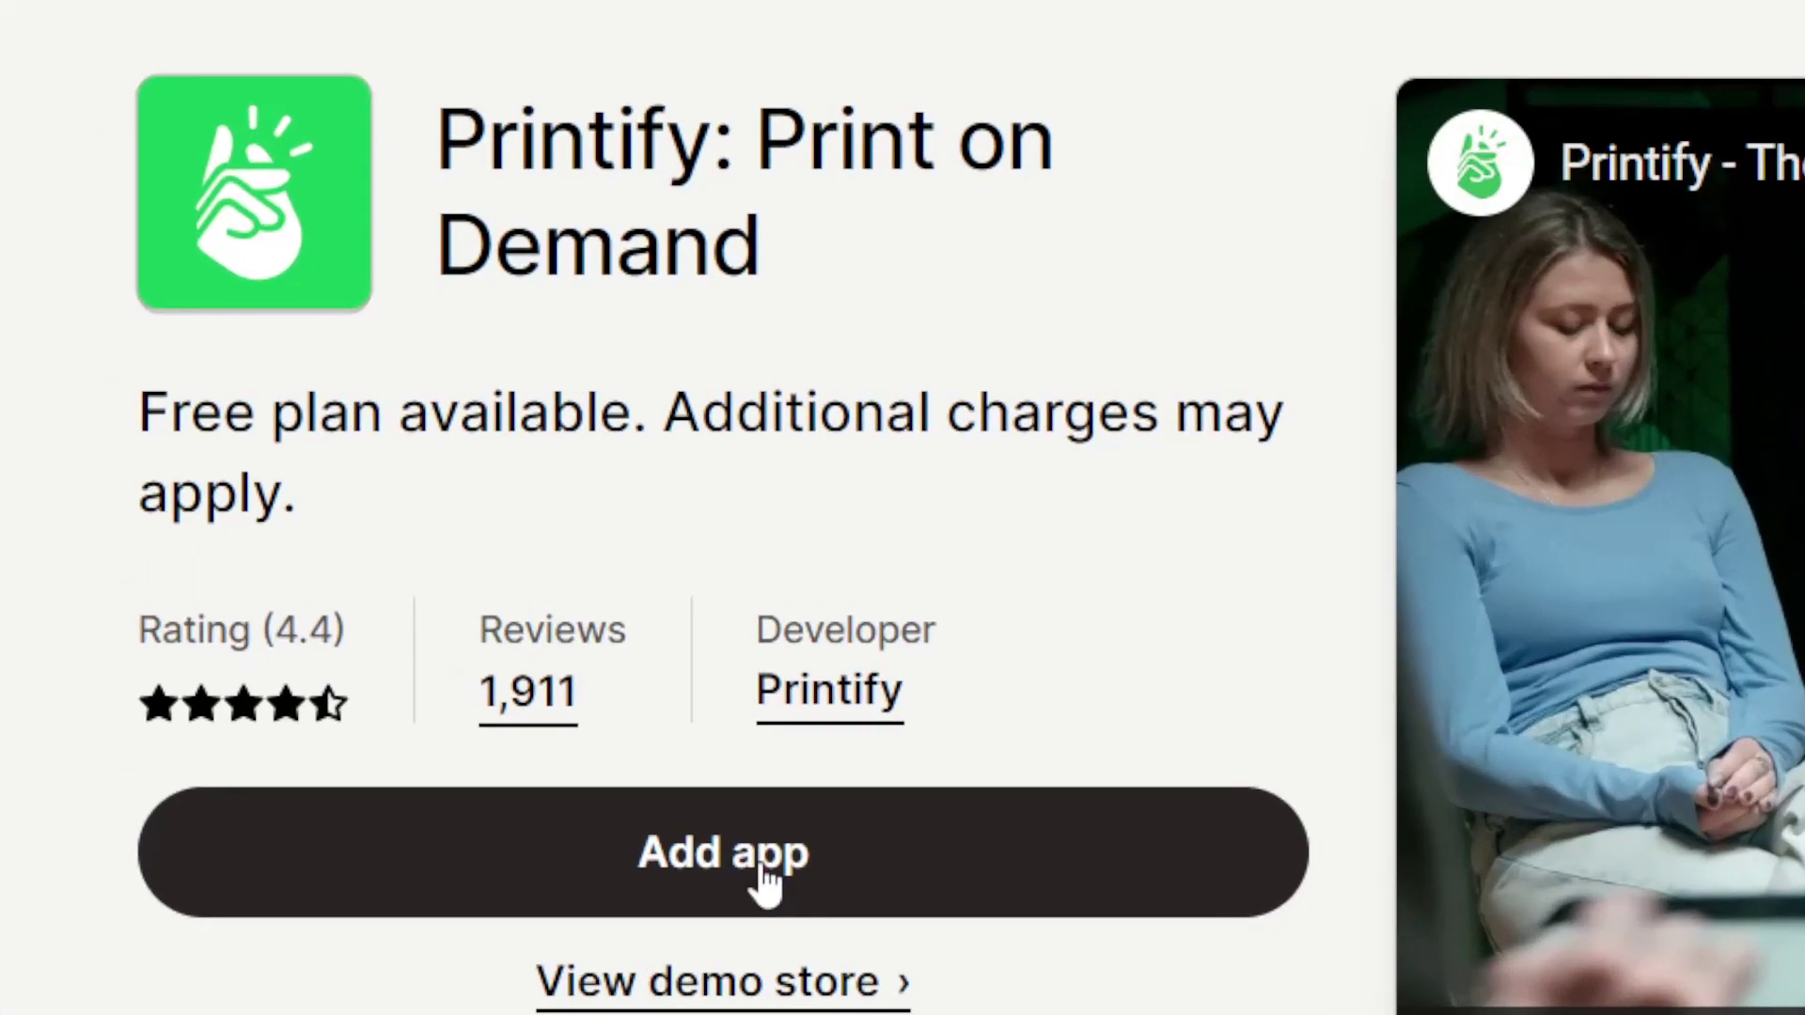
- Add and install the Printify: Print on Demand app, collapsing the trial reminder
{"action": "left_click", "coordinate": [348, 592]}
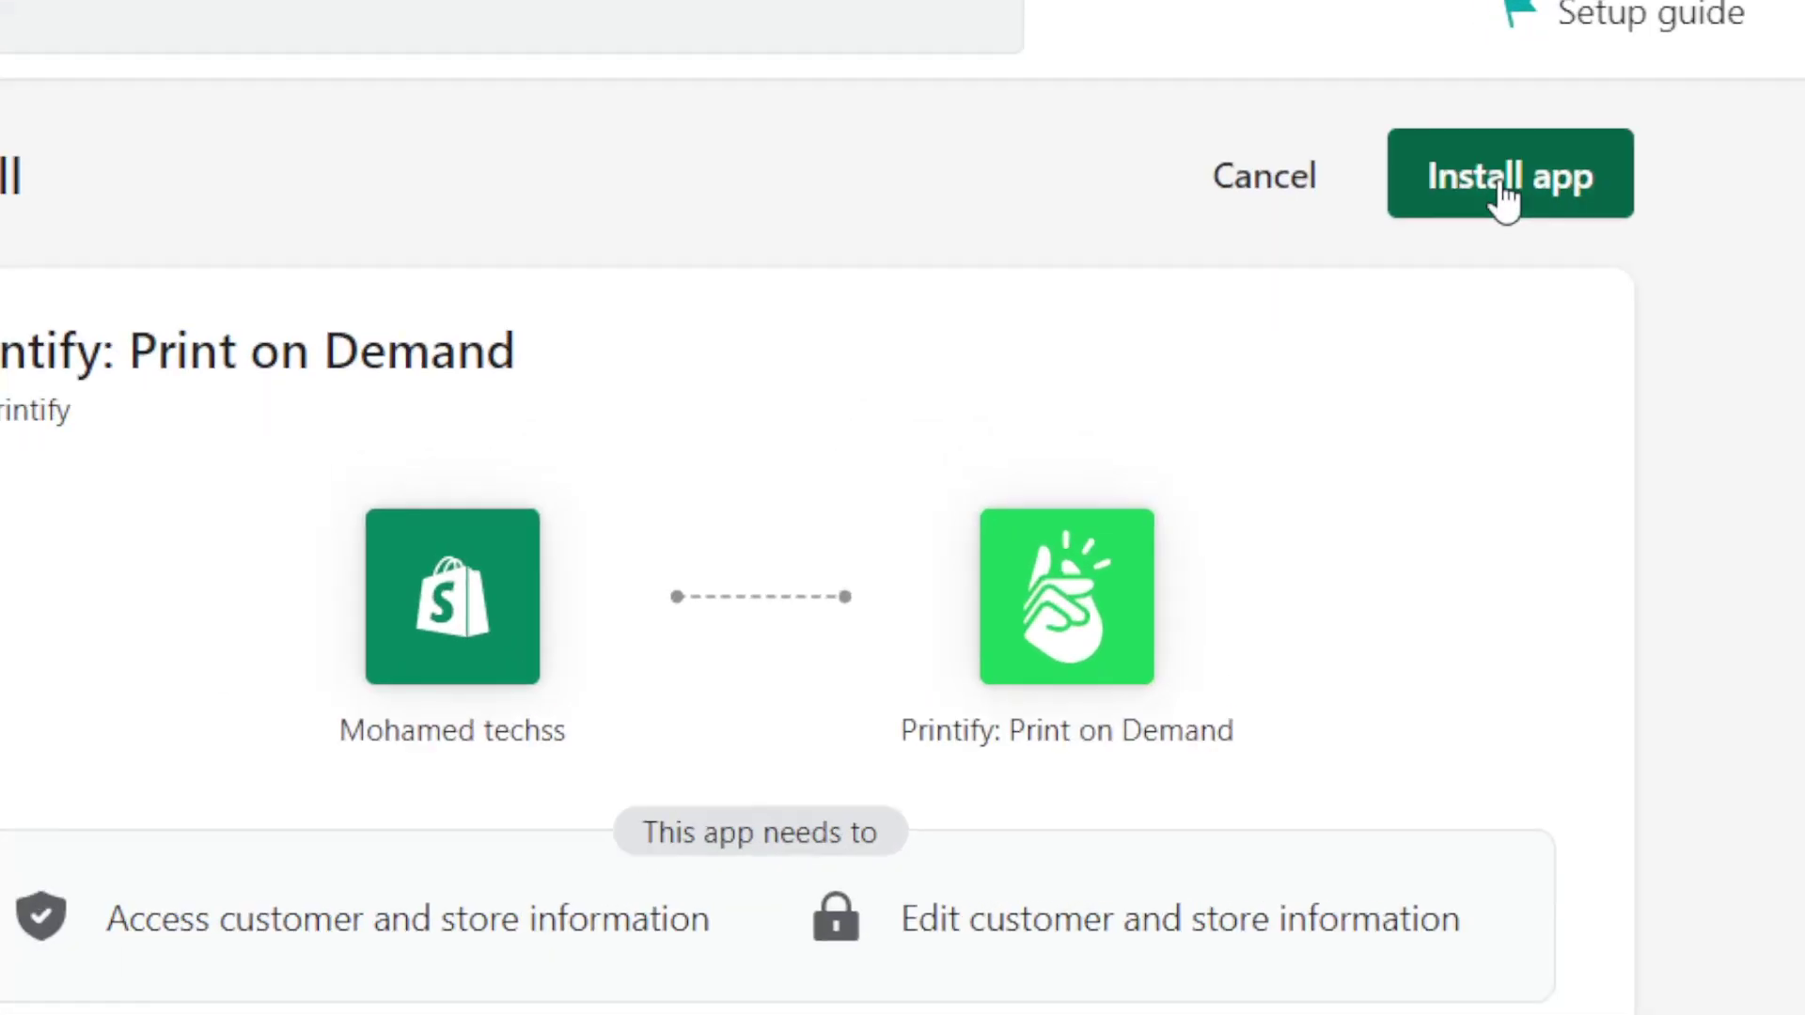
{"action": "left_click", "coordinate": [1379, 205]}
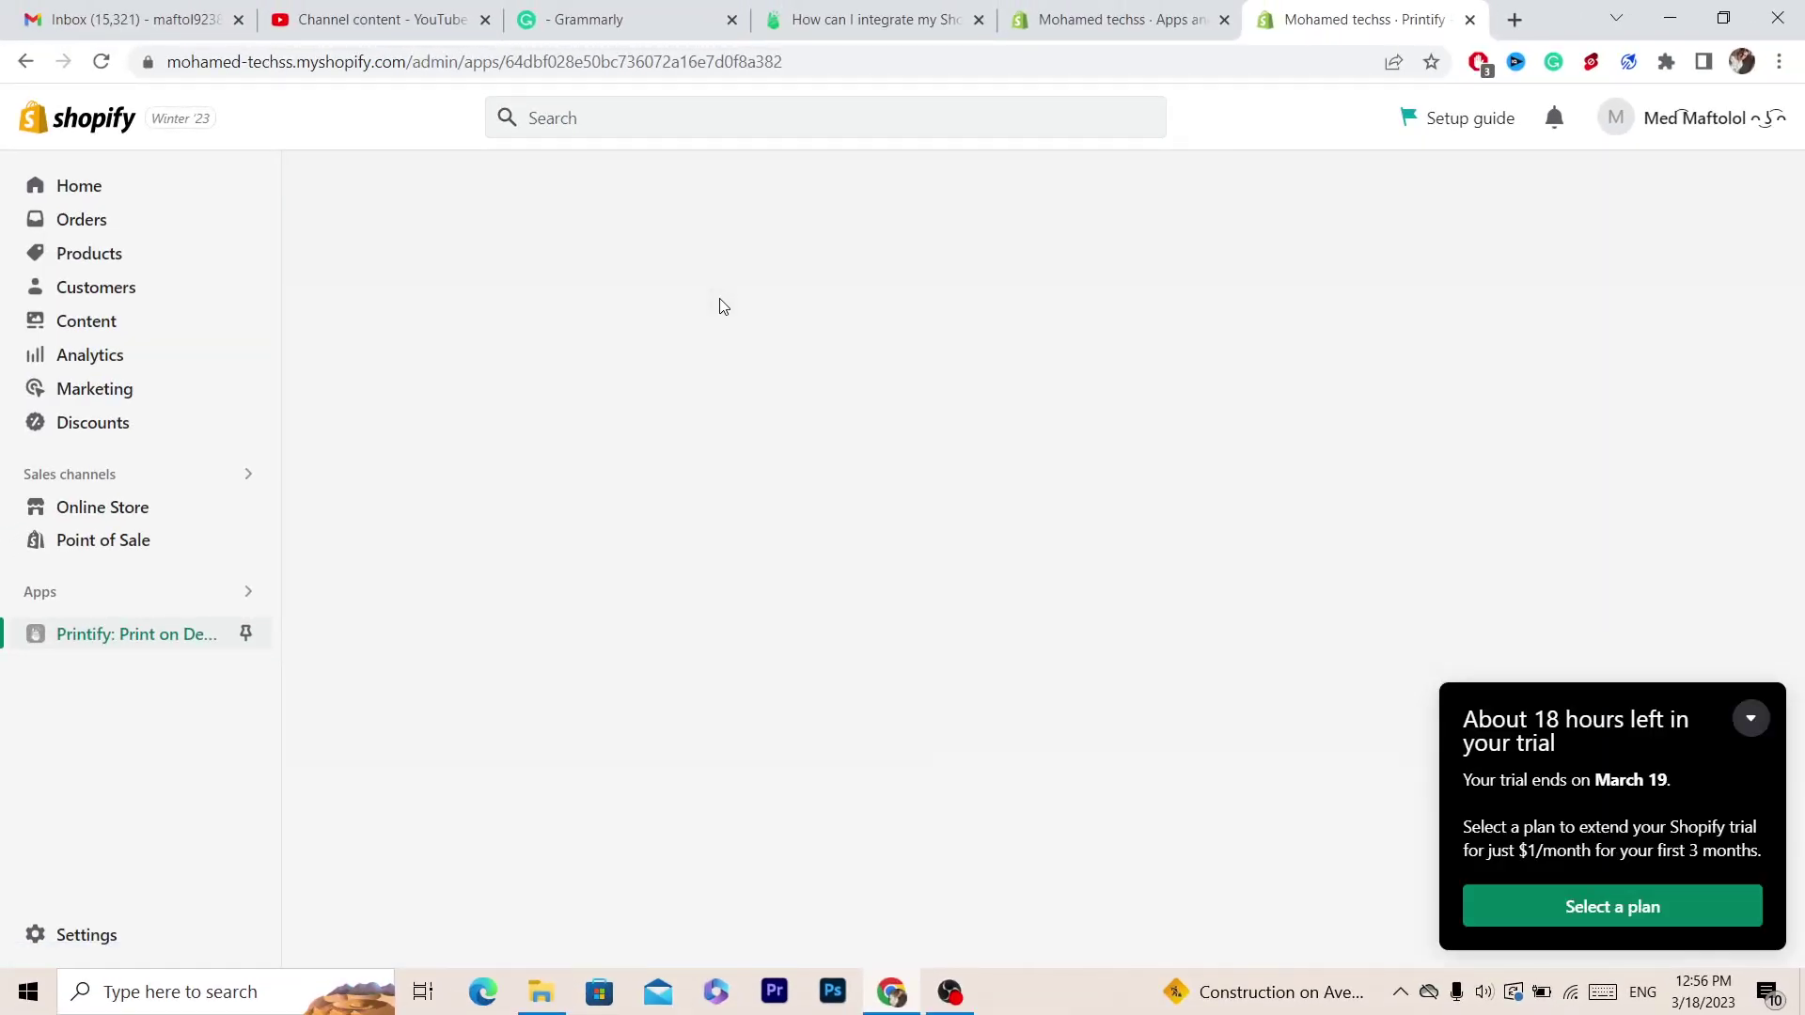
{"action": "left_click", "coordinate": [1750, 719]}
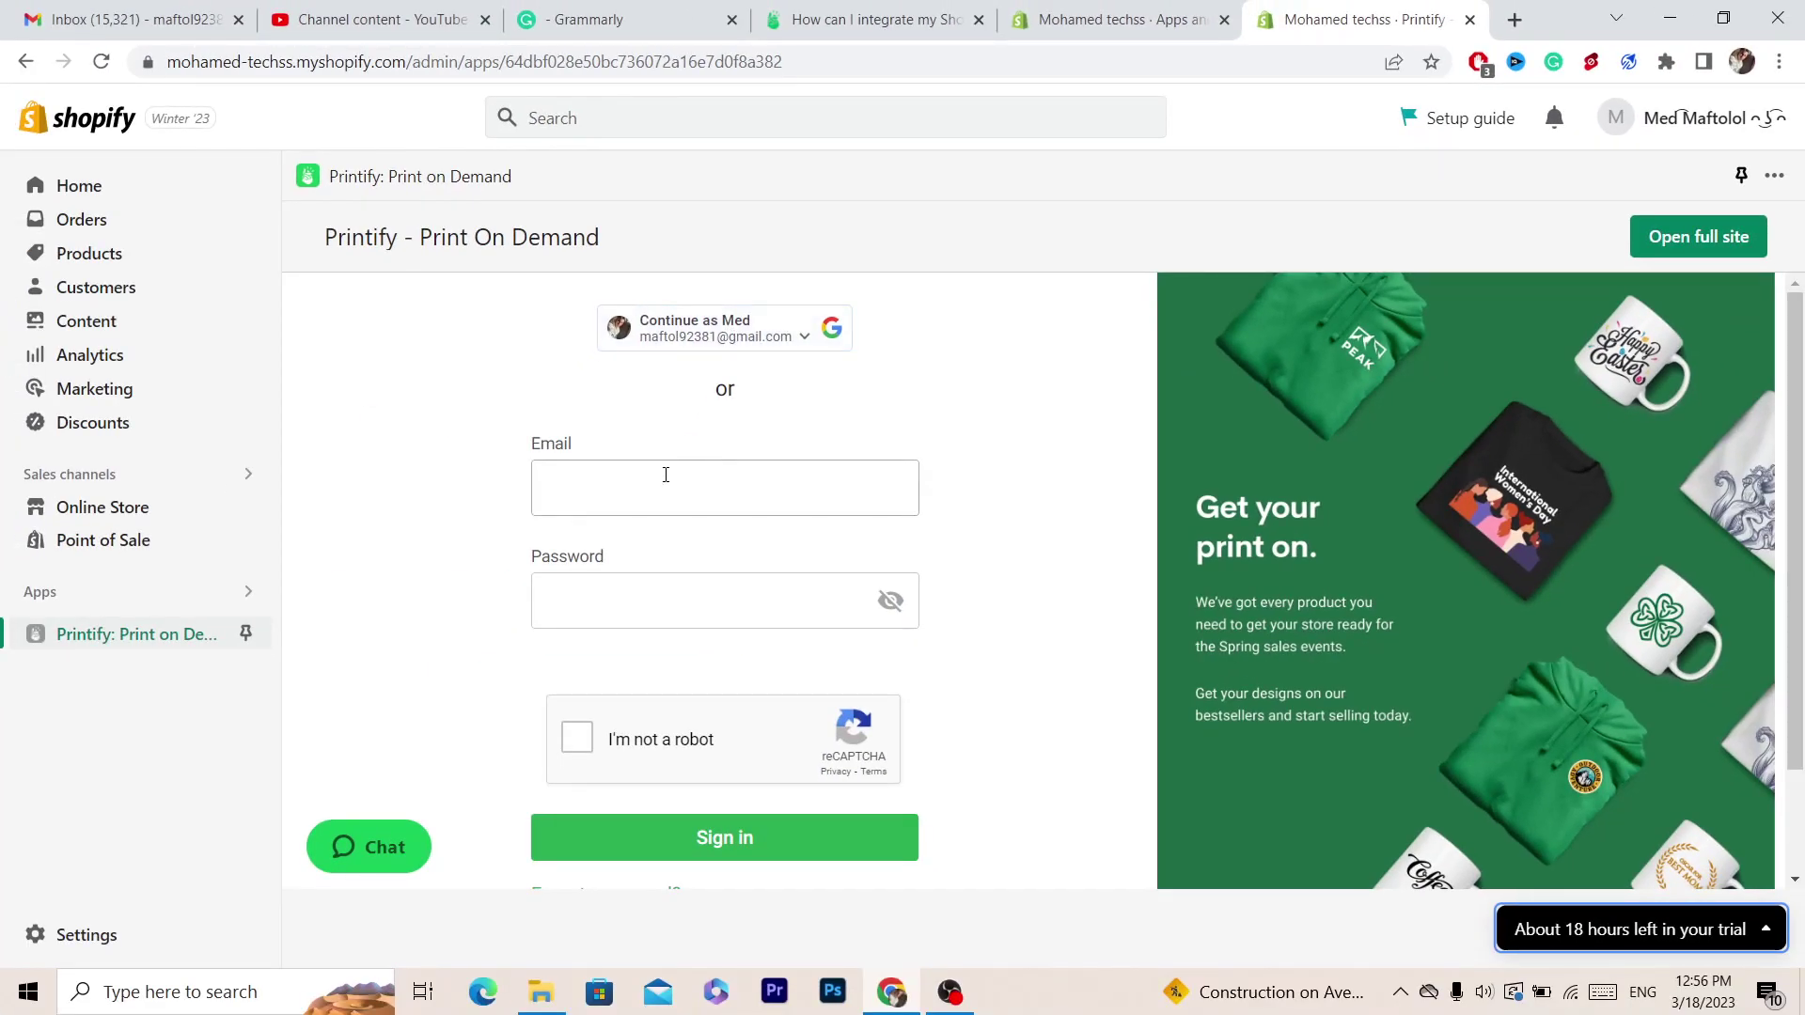
- Sign in to Printify with a Google account instead of email and password
{"action": "left_click", "coordinate": [64, 983]}
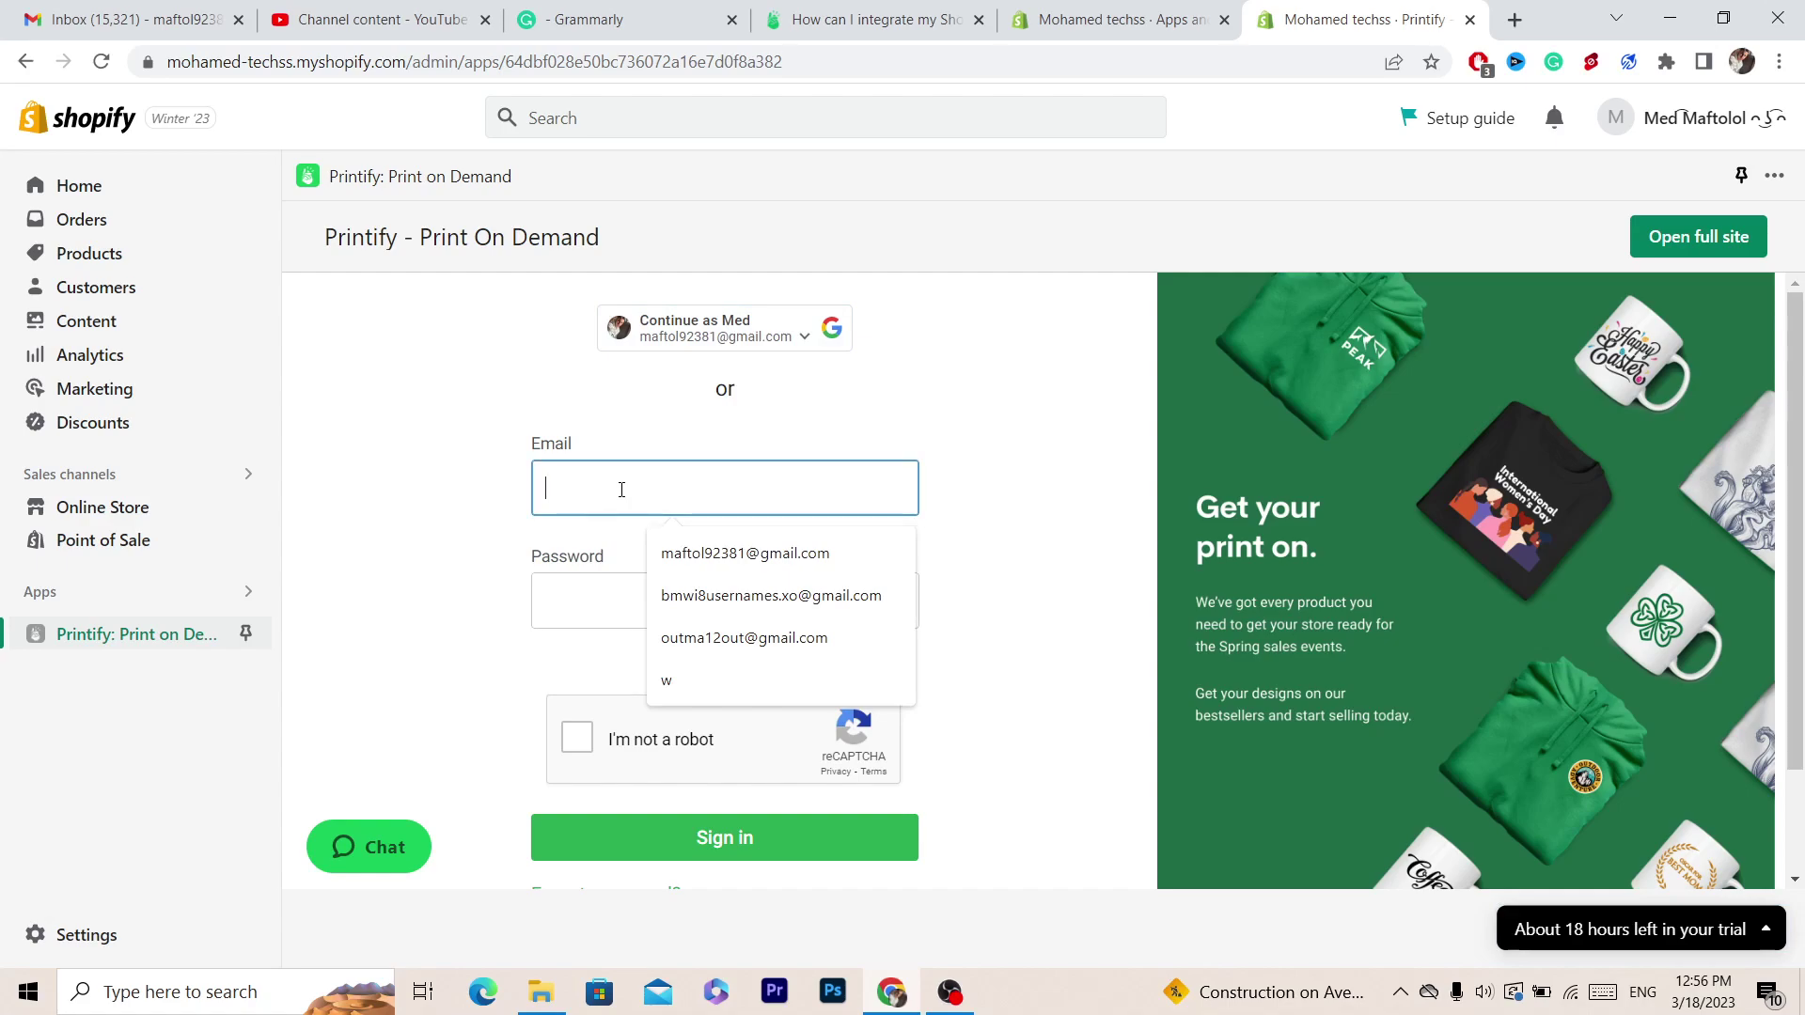
{"action": "left_click", "coordinate": [593, 578]}
{"action": "left_click", "coordinate": [587, 466]}
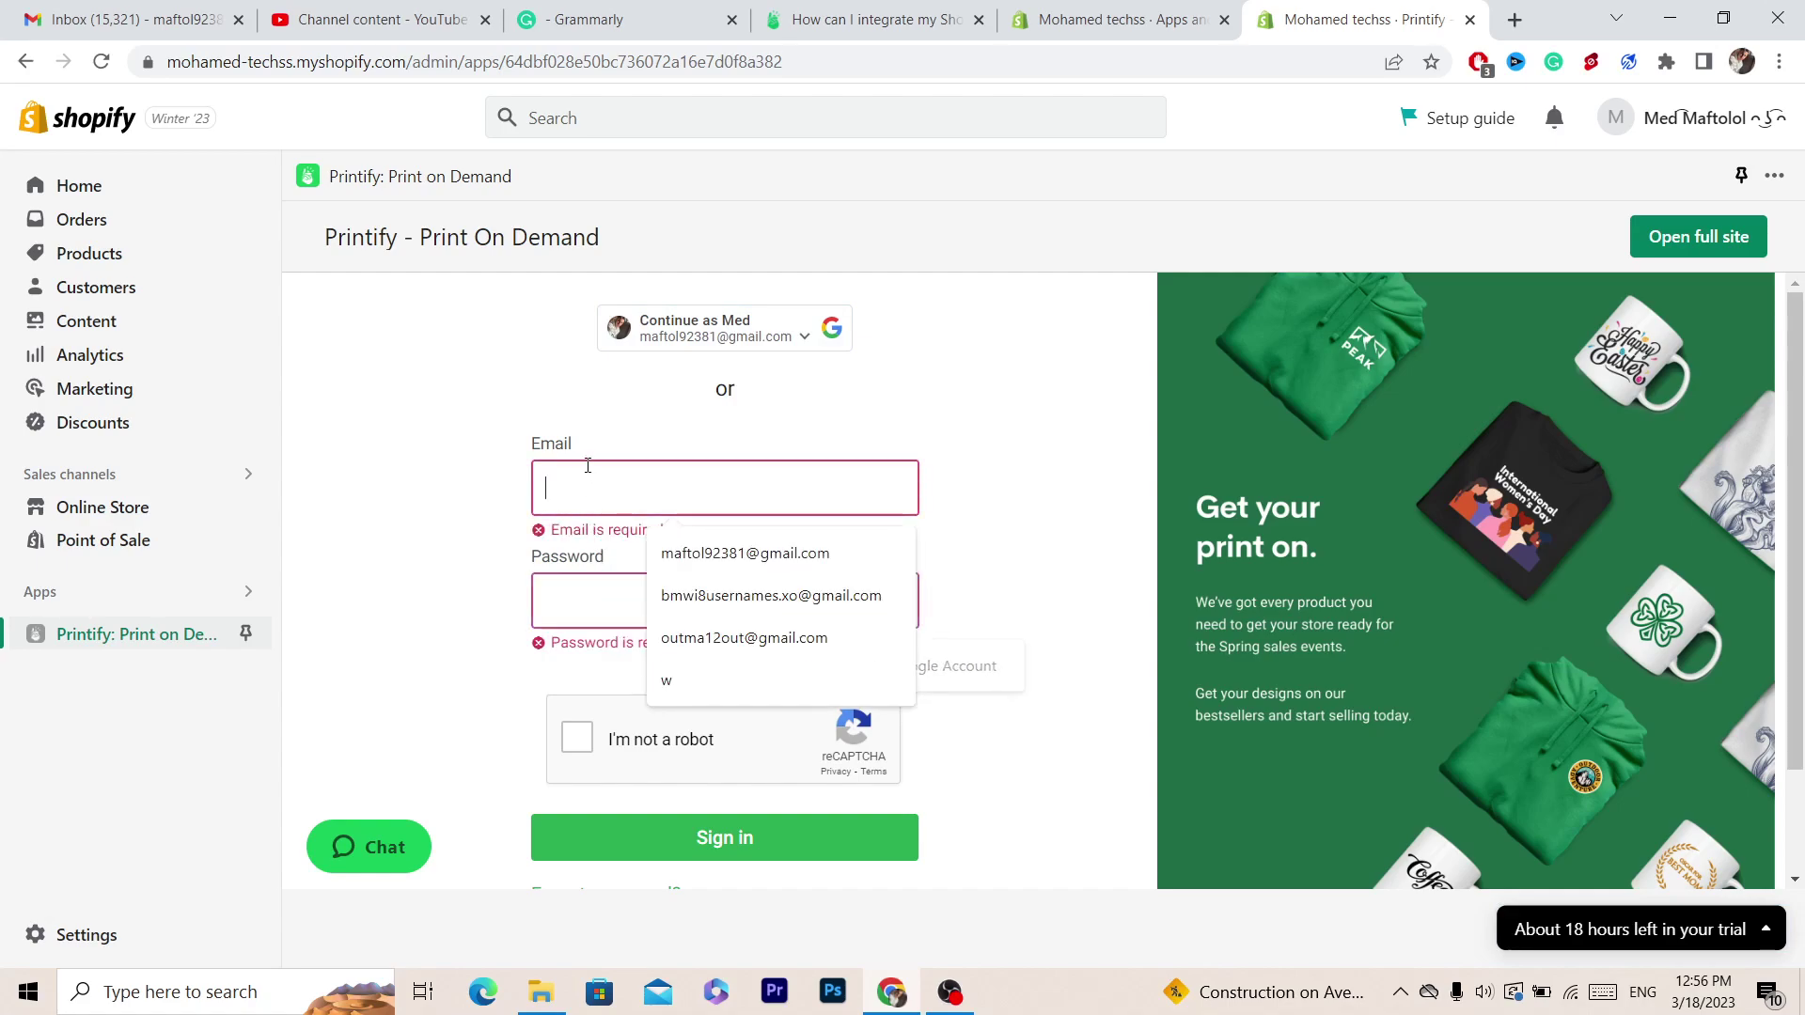
{"action": "left_click", "coordinate": [593, 600]}
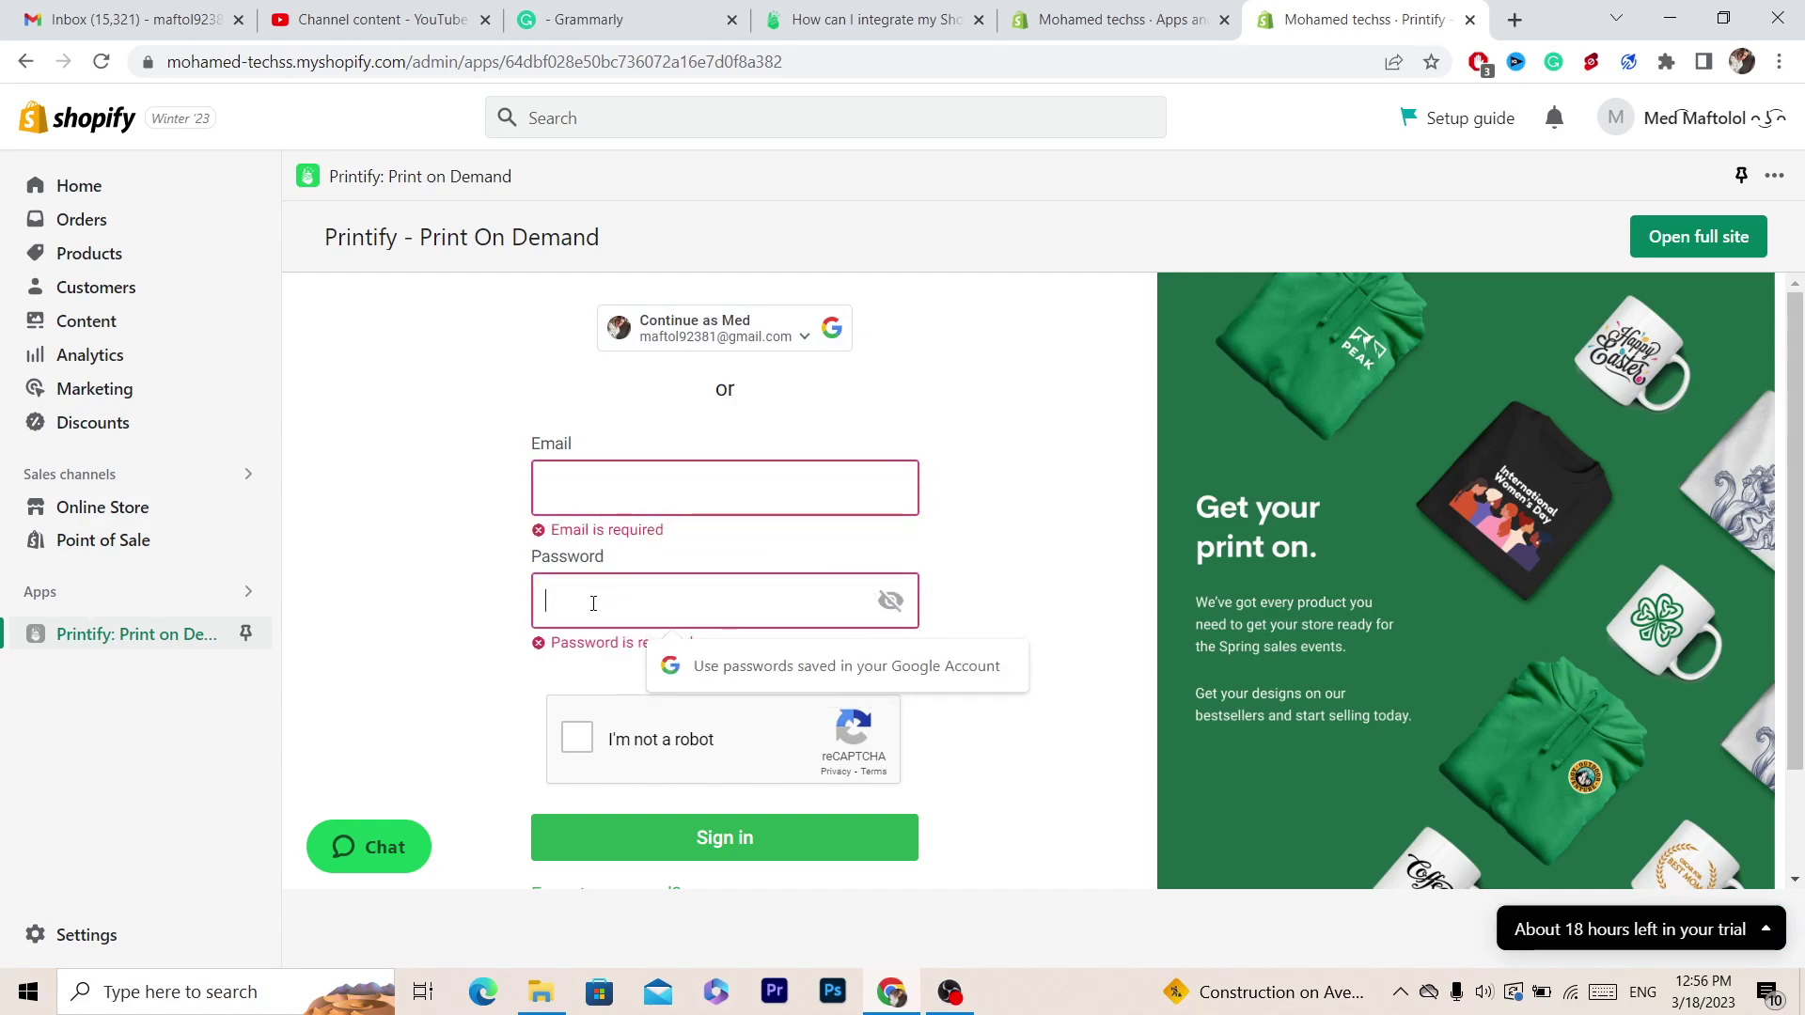
{"action": "left_click", "coordinate": [639, 344]}
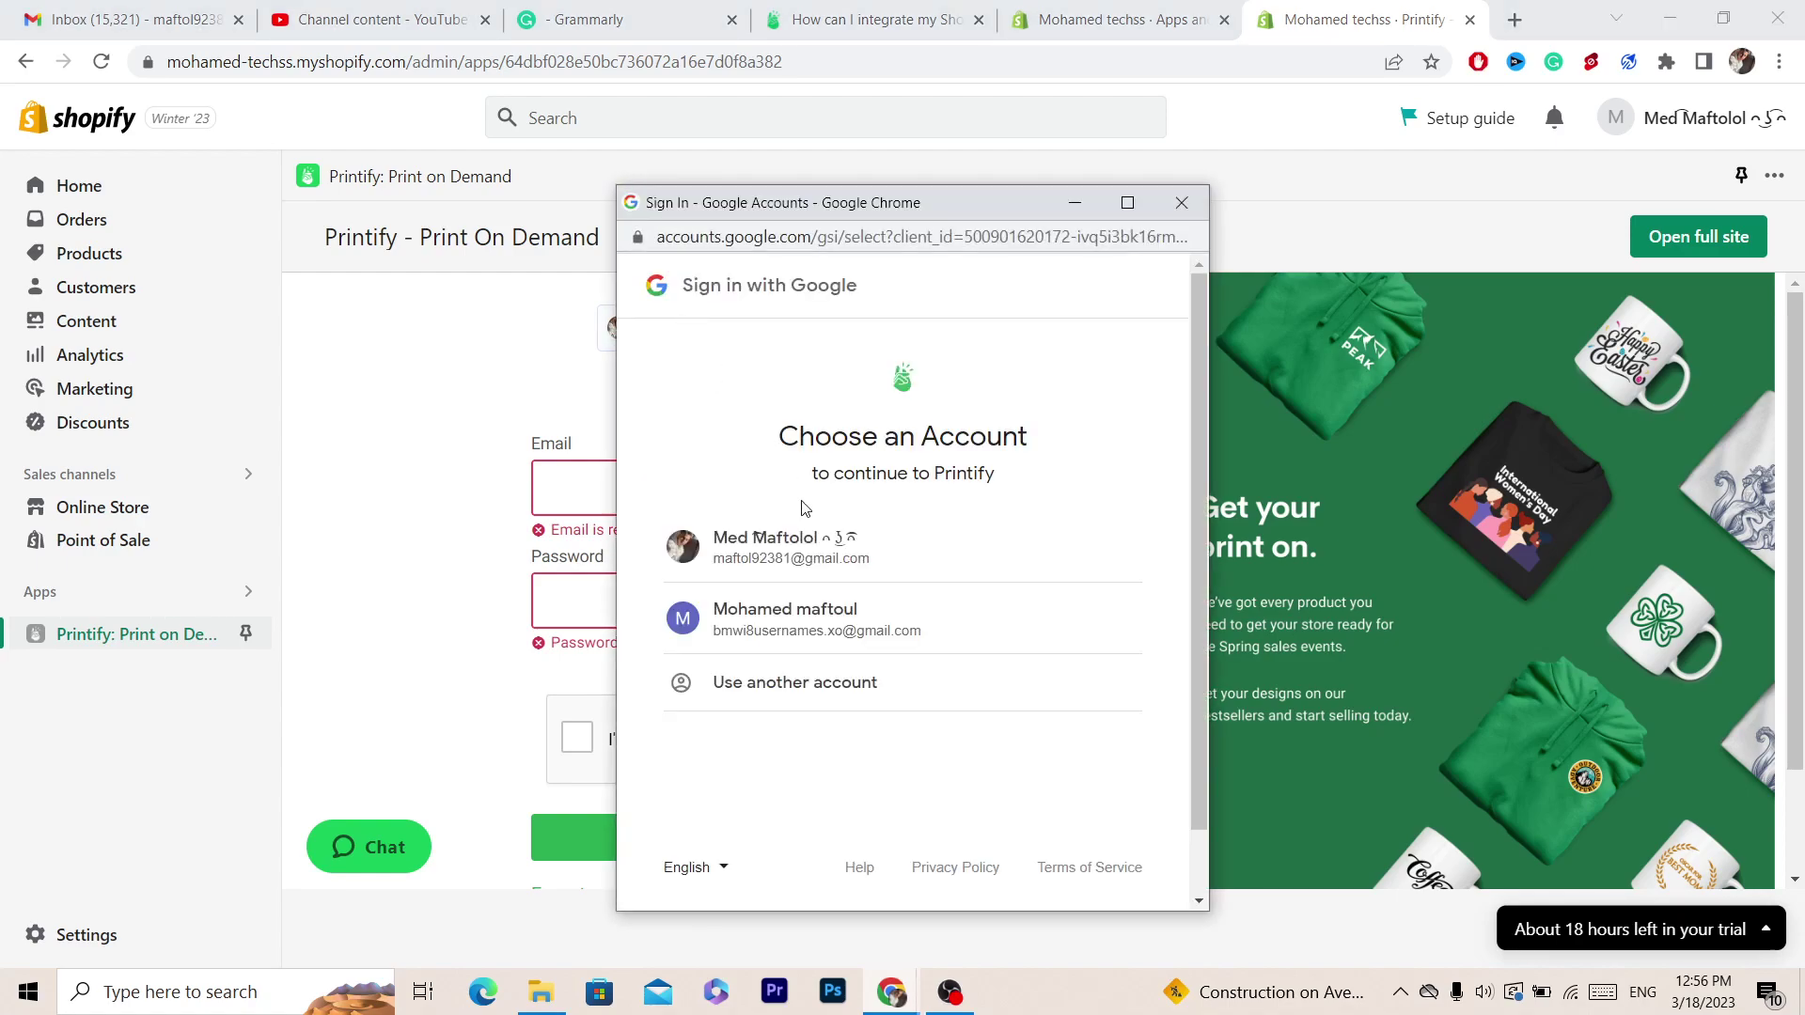
{"action": "left_click", "coordinate": [798, 560]}
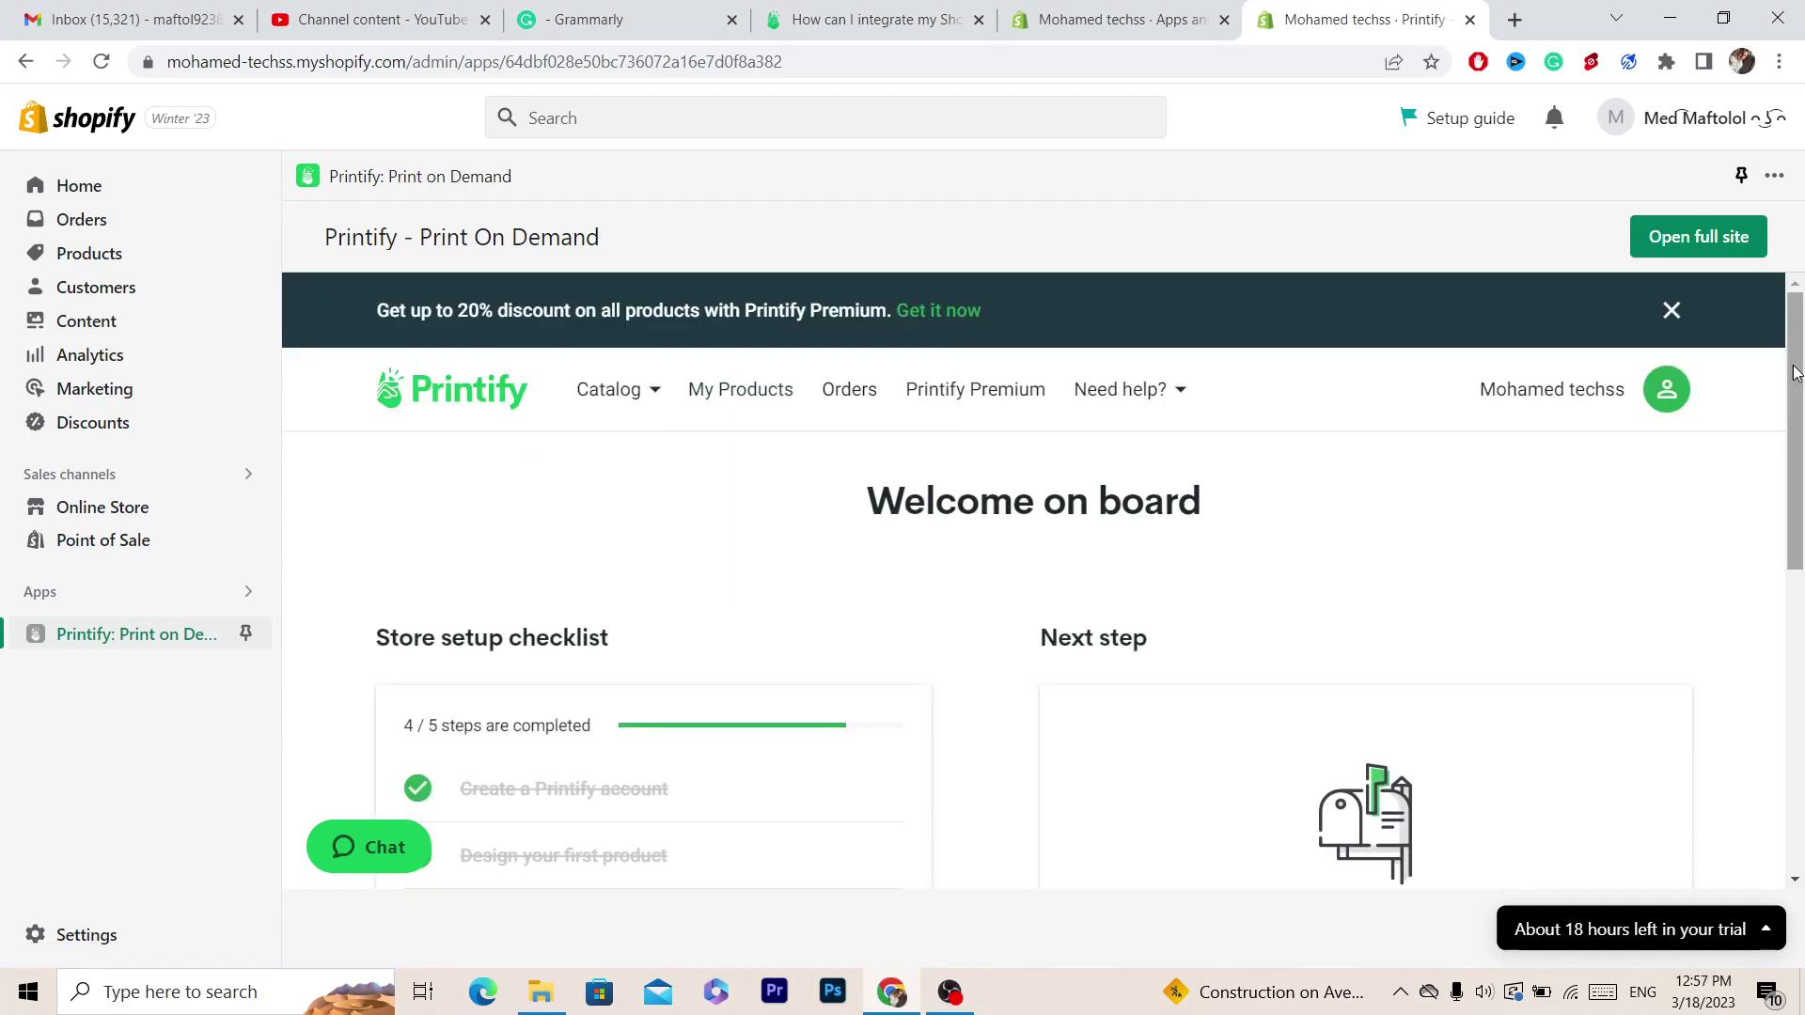
- Open Printify's full site at My store products and choose Maybe later on the rating prompt
{"action": "left_click_drag", "start_coordinate": [1801, 382], "coordinate": [1800, 461]}
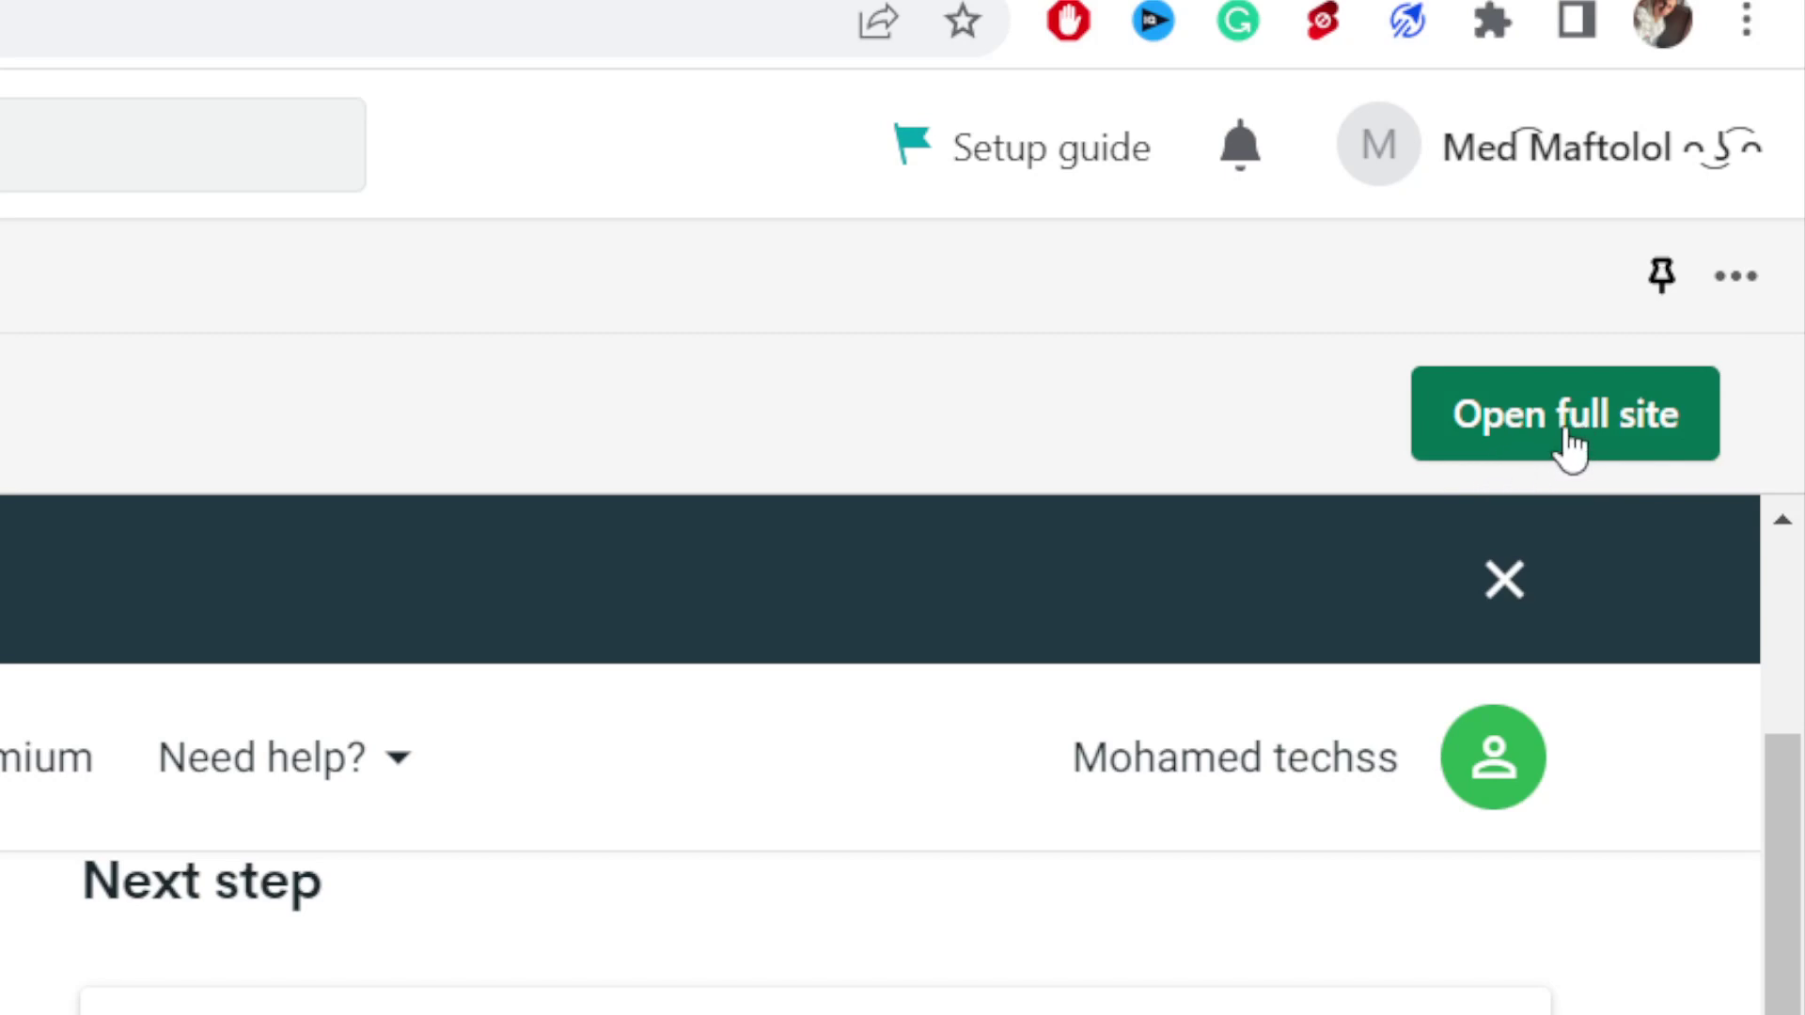
{"action": "left_click", "coordinate": [1566, 442]}
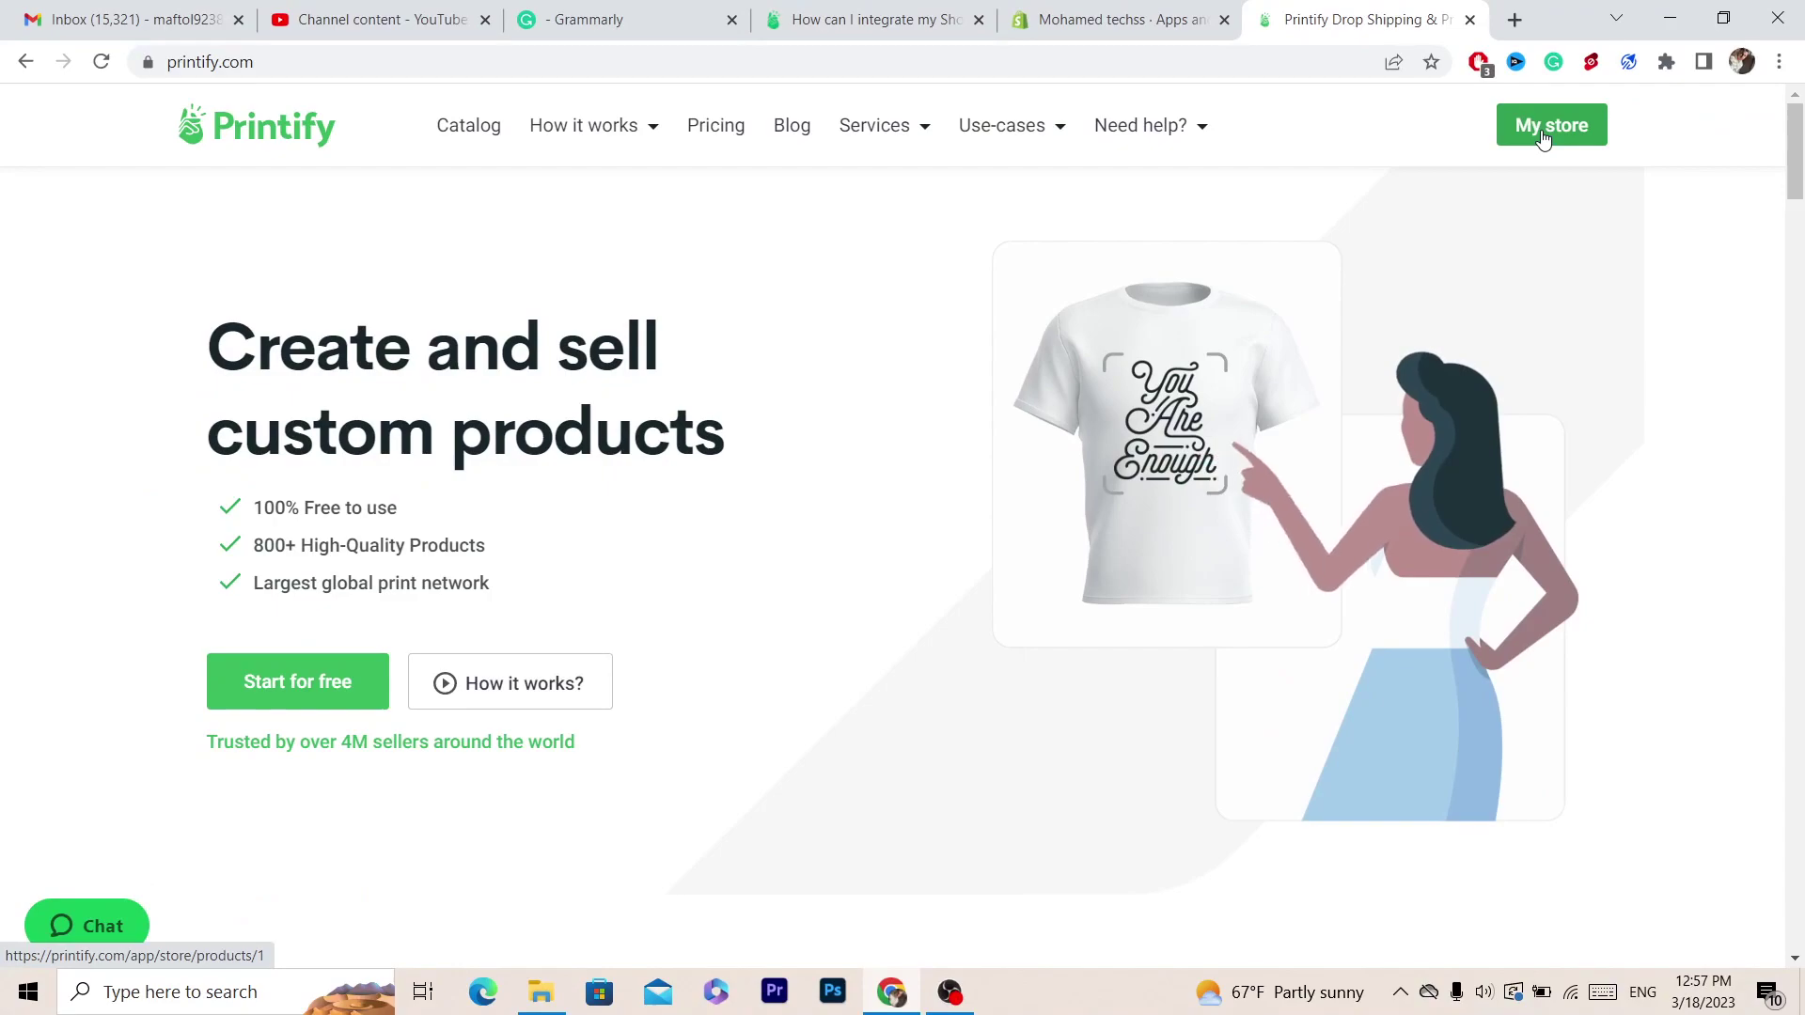
{"action": "left_click", "coordinate": [1542, 134]}
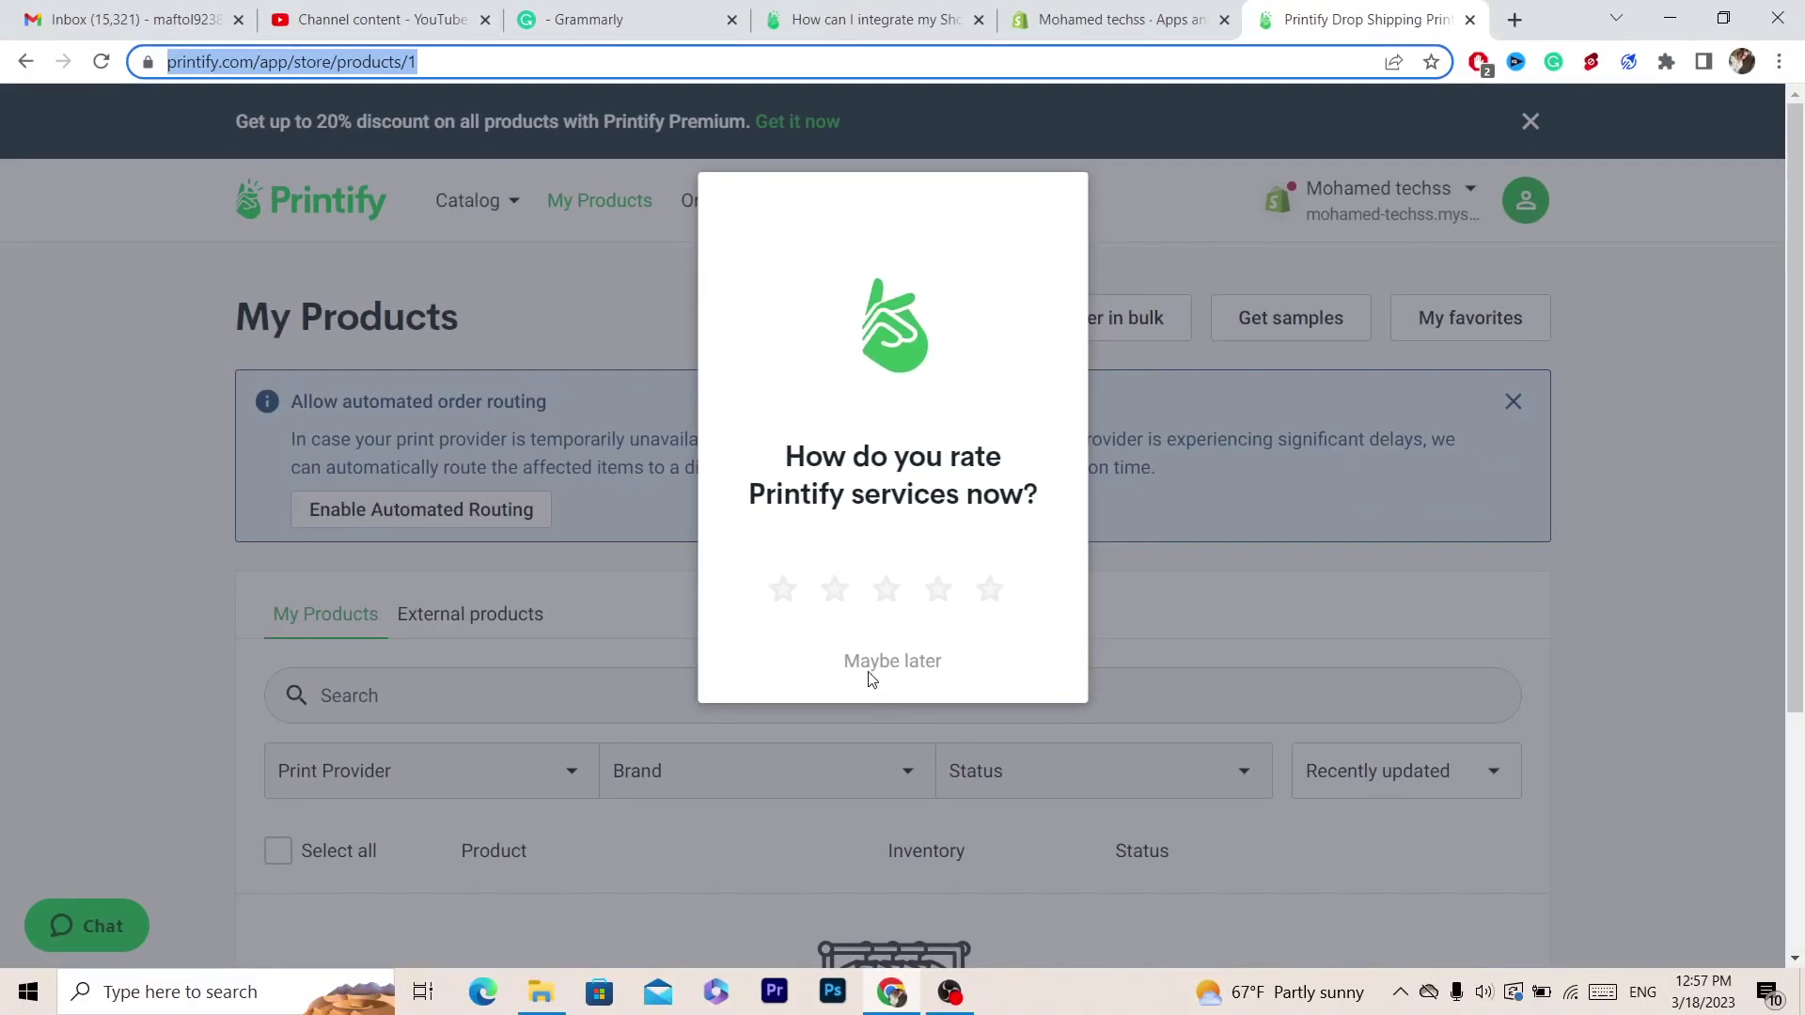
{"action": "left_click", "coordinate": [871, 668]}
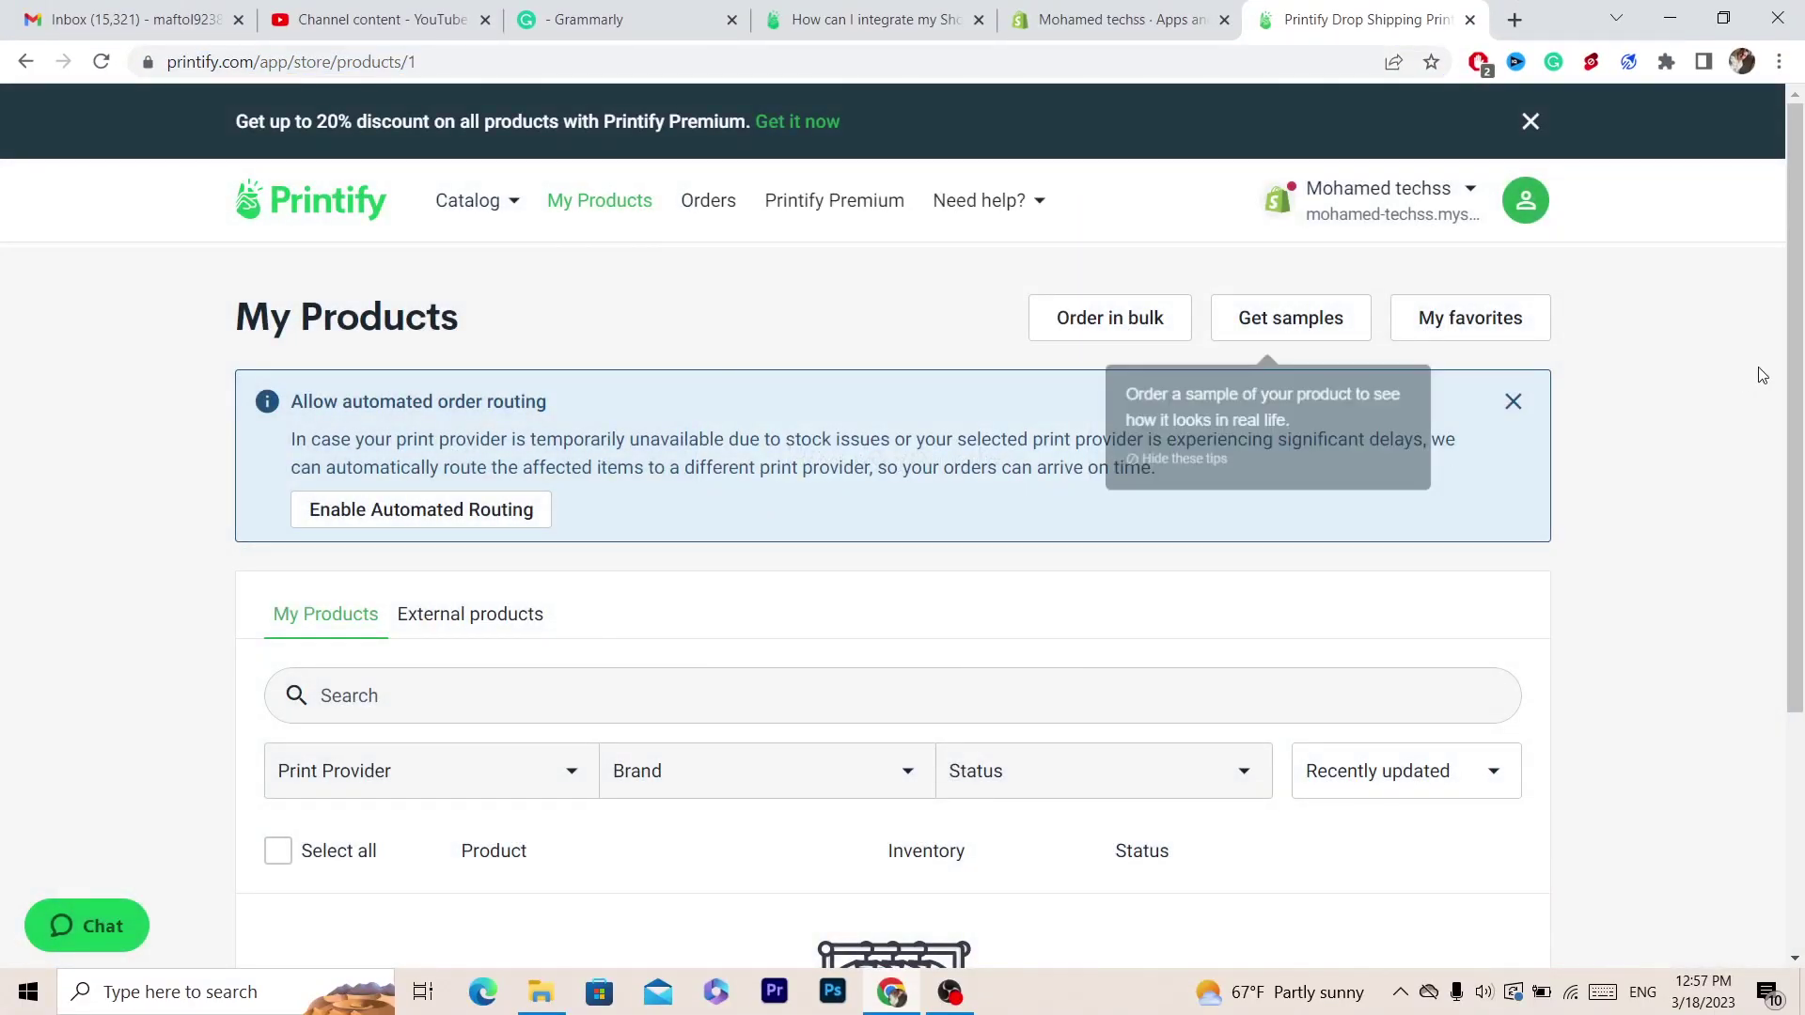
{"action": "mouse_move", "coordinate": [1795, 282]}
{"action": "left_mouse_down"}
{"action": "mouse_move", "coordinate": [1796, 409]}
{"action": "mouse_move", "coordinate": [1795, 282]}
{"action": "left_mouse_up"}
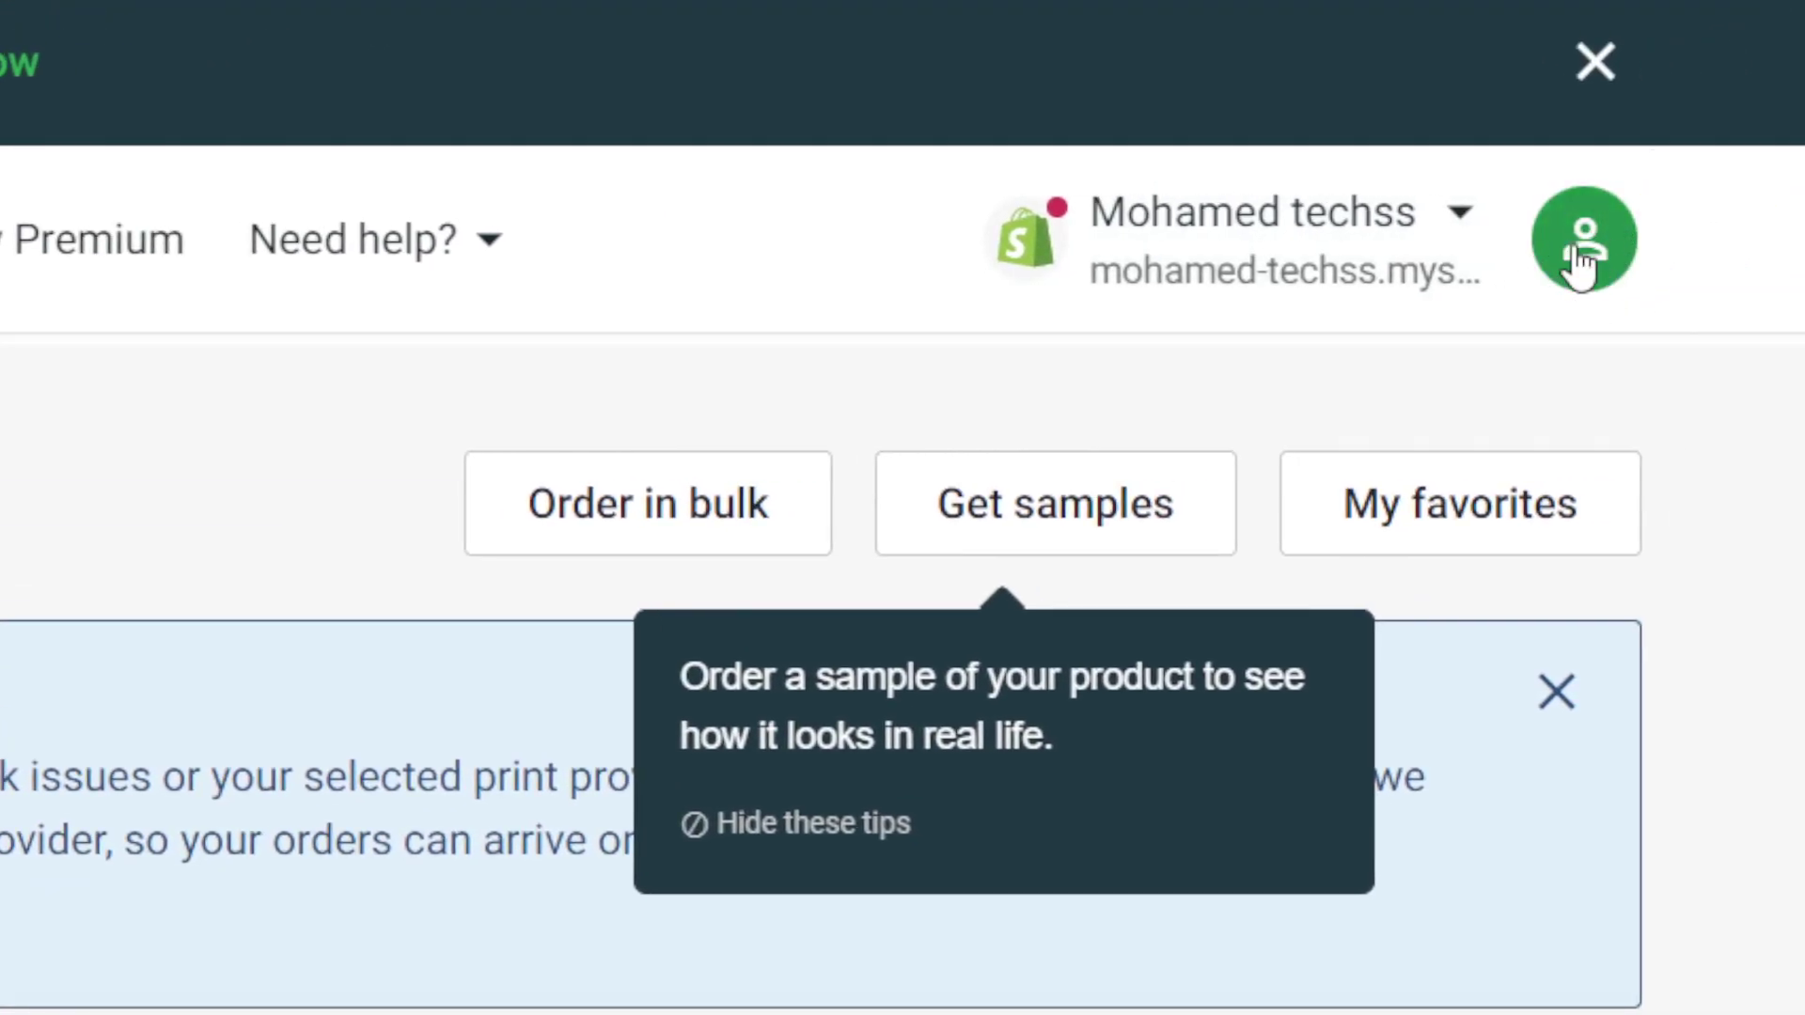
- Add a new store via Connect to Shopify, then switch back to the Shopify admin tab
{"action": "left_click", "coordinate": [1260, 265]}
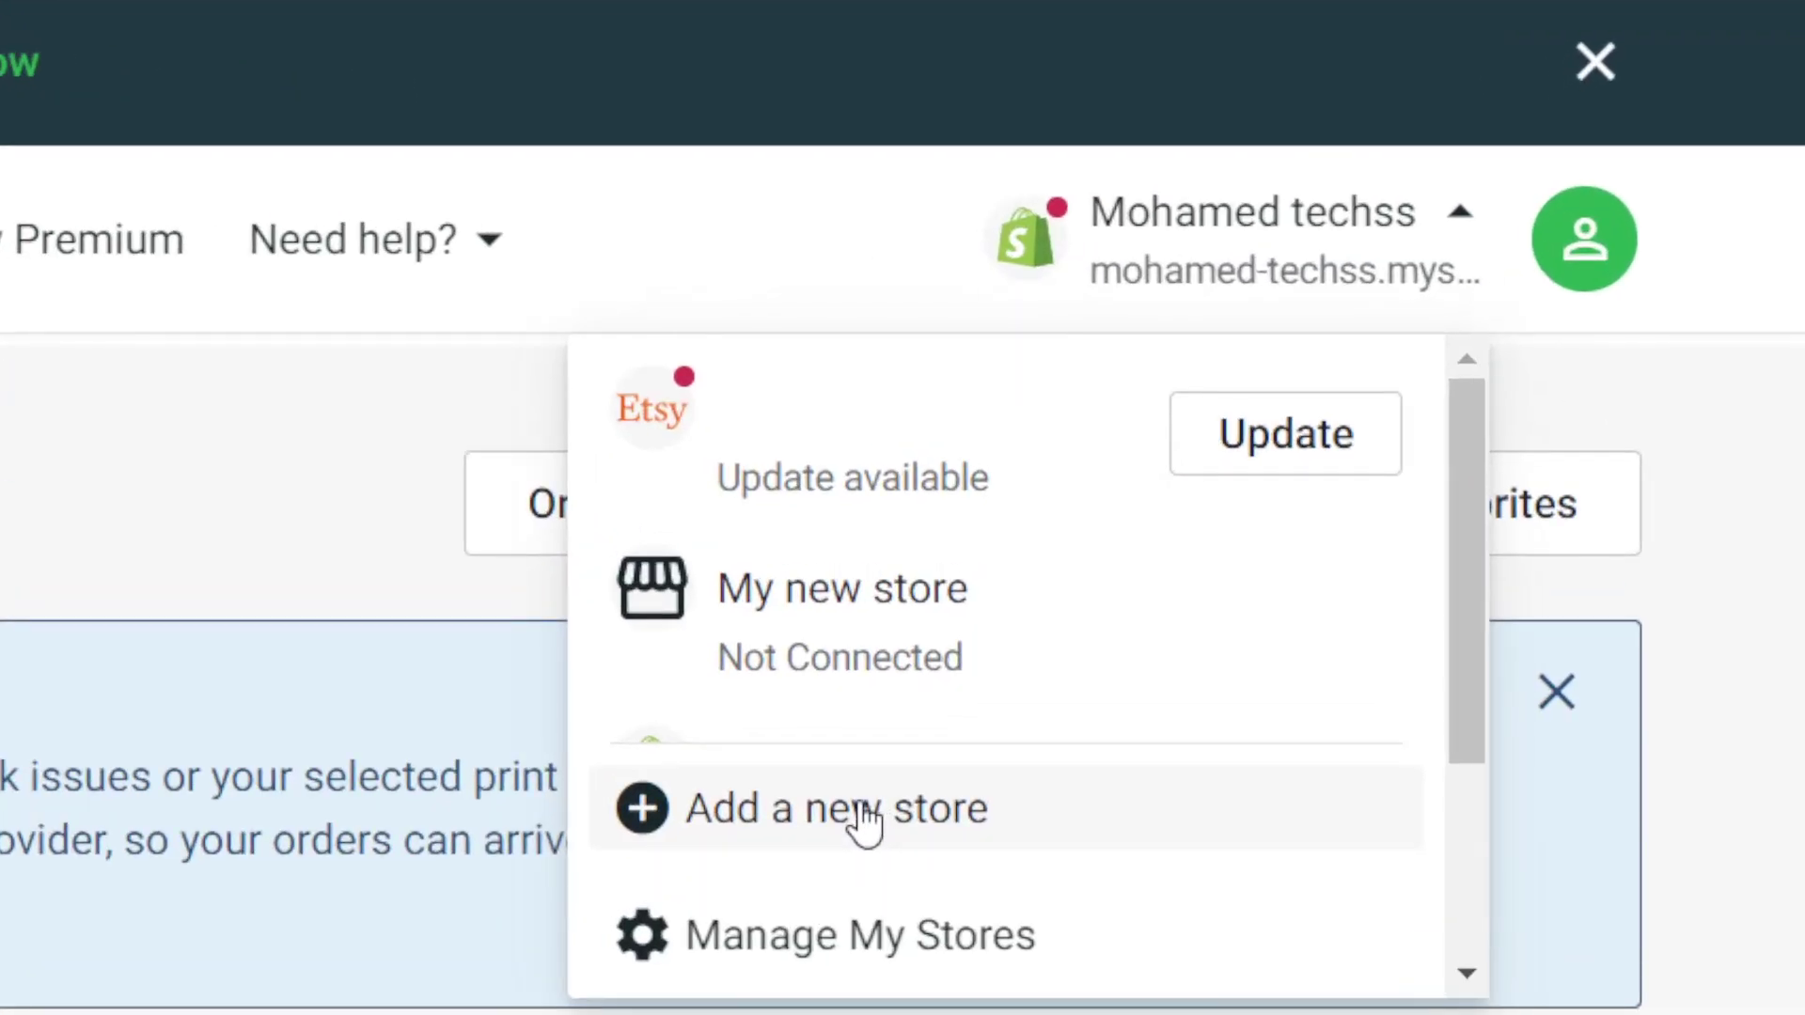
{"action": "left_click", "coordinate": [1206, 456]}
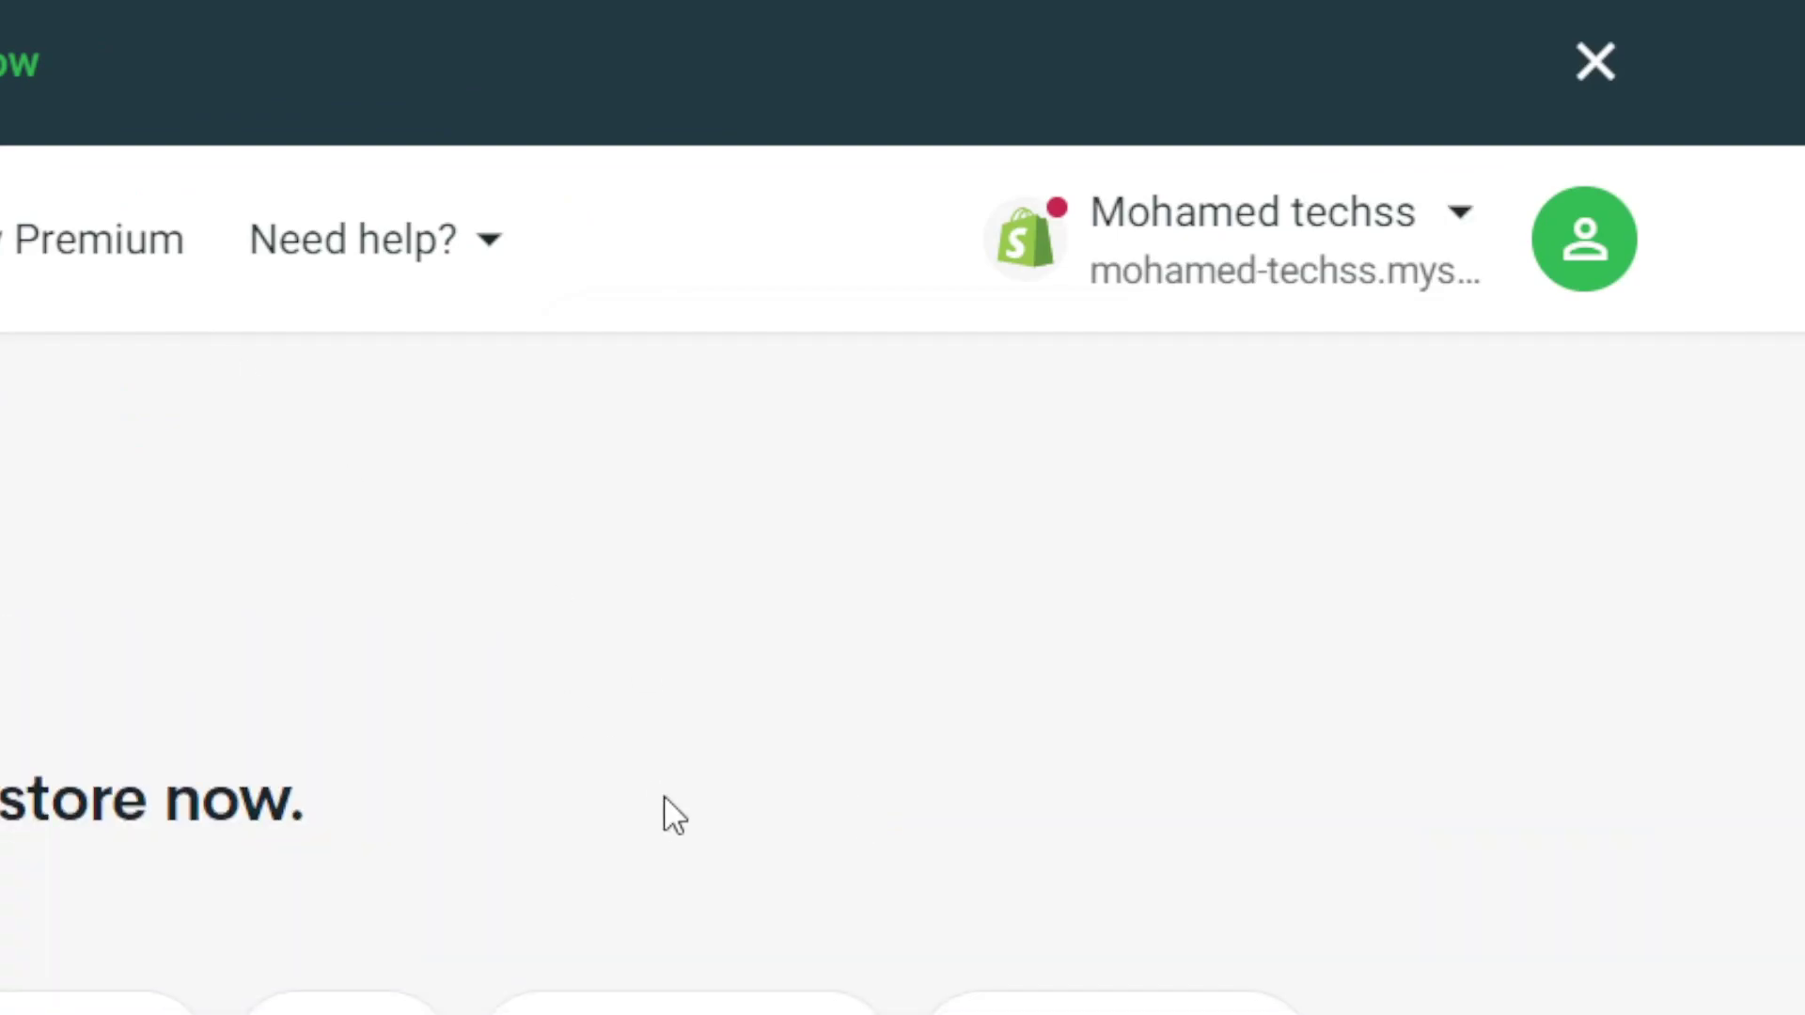
{"action": "scroll", "coordinate": [1802, 405], "scroll_direction": "down", "scroll_amount": 4}
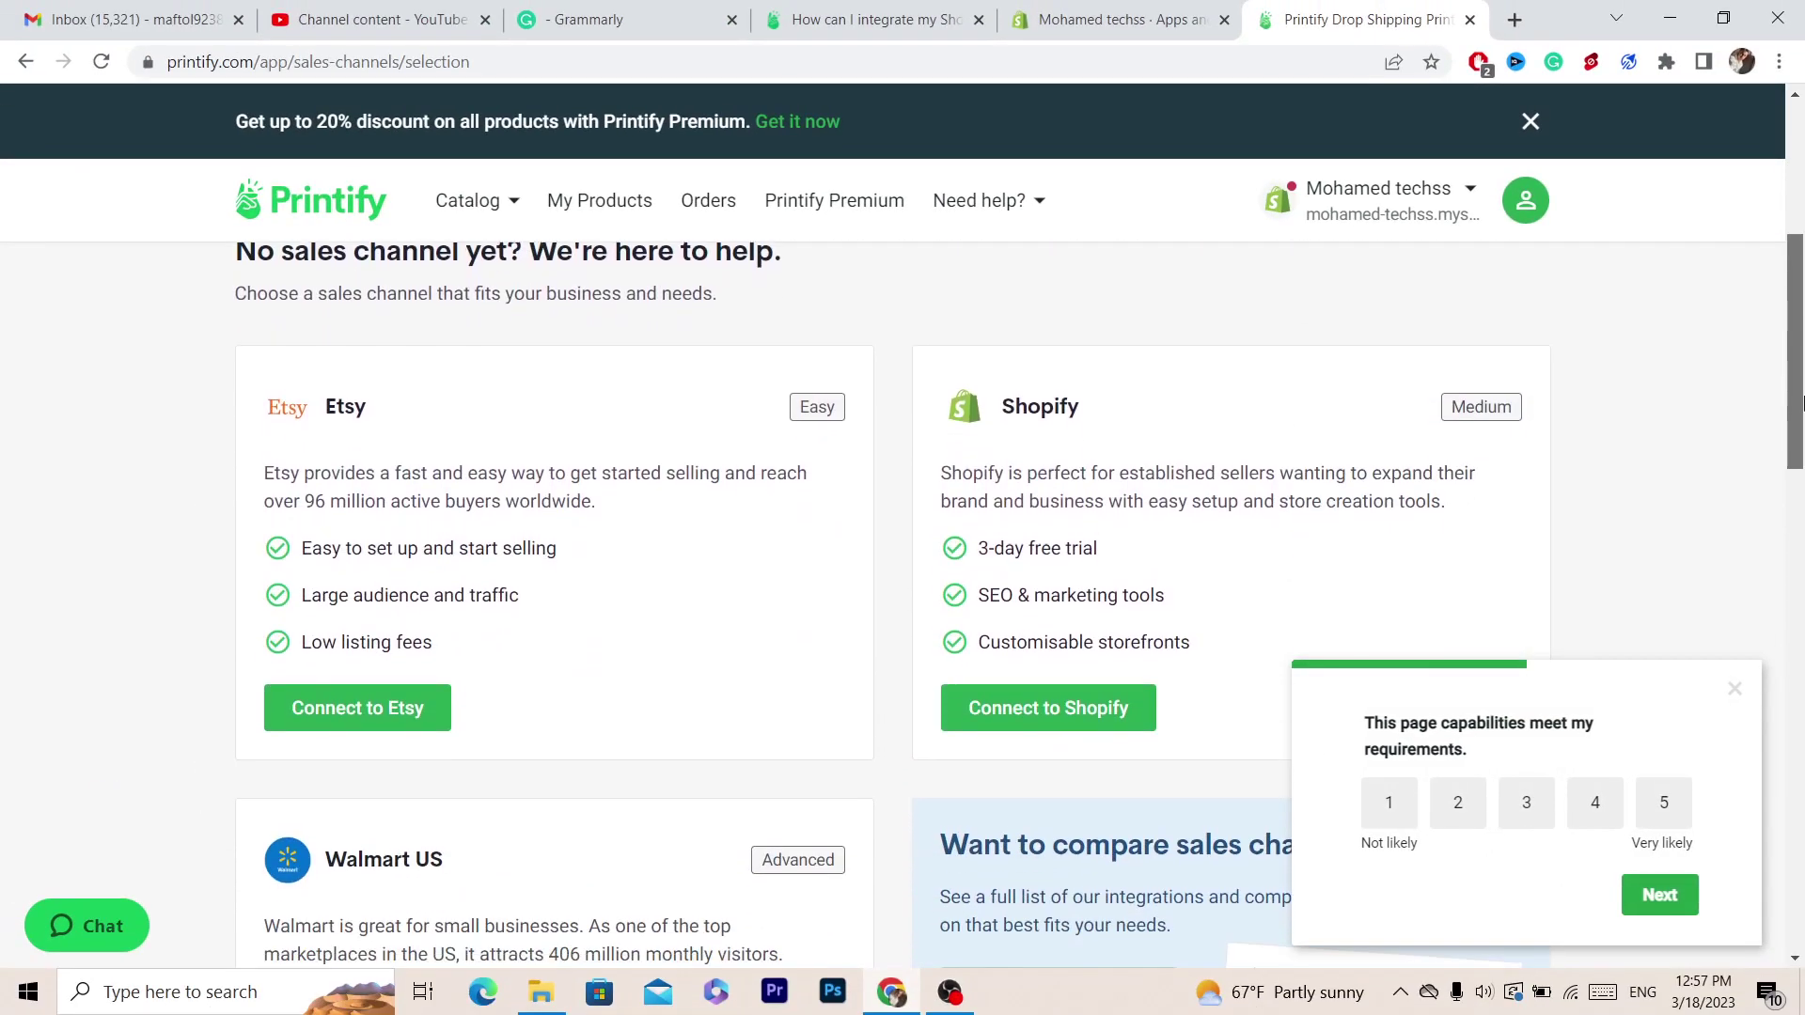
{"action": "scroll", "coordinate": [1802, 404], "scroll_direction": "down", "scroll_amount": 1}
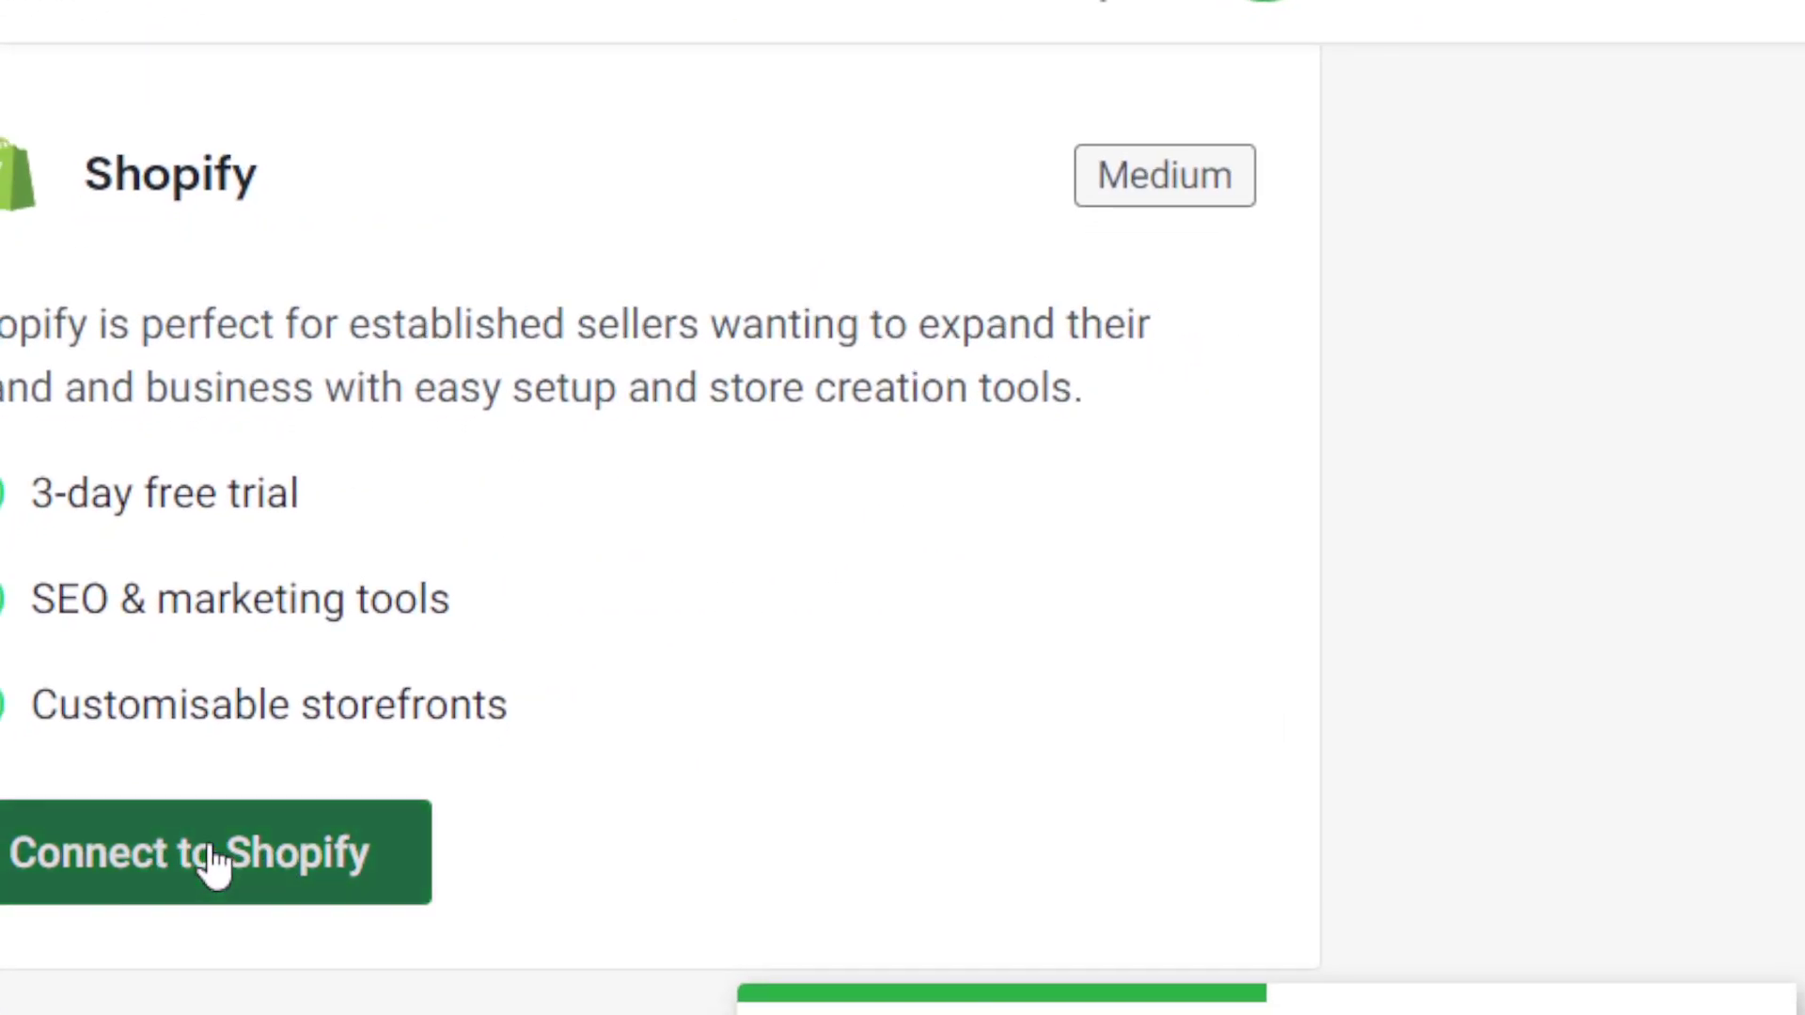
{"action": "left_click", "coordinate": [215, 862]}
{"action": "left_click", "coordinate": [153, 850]}
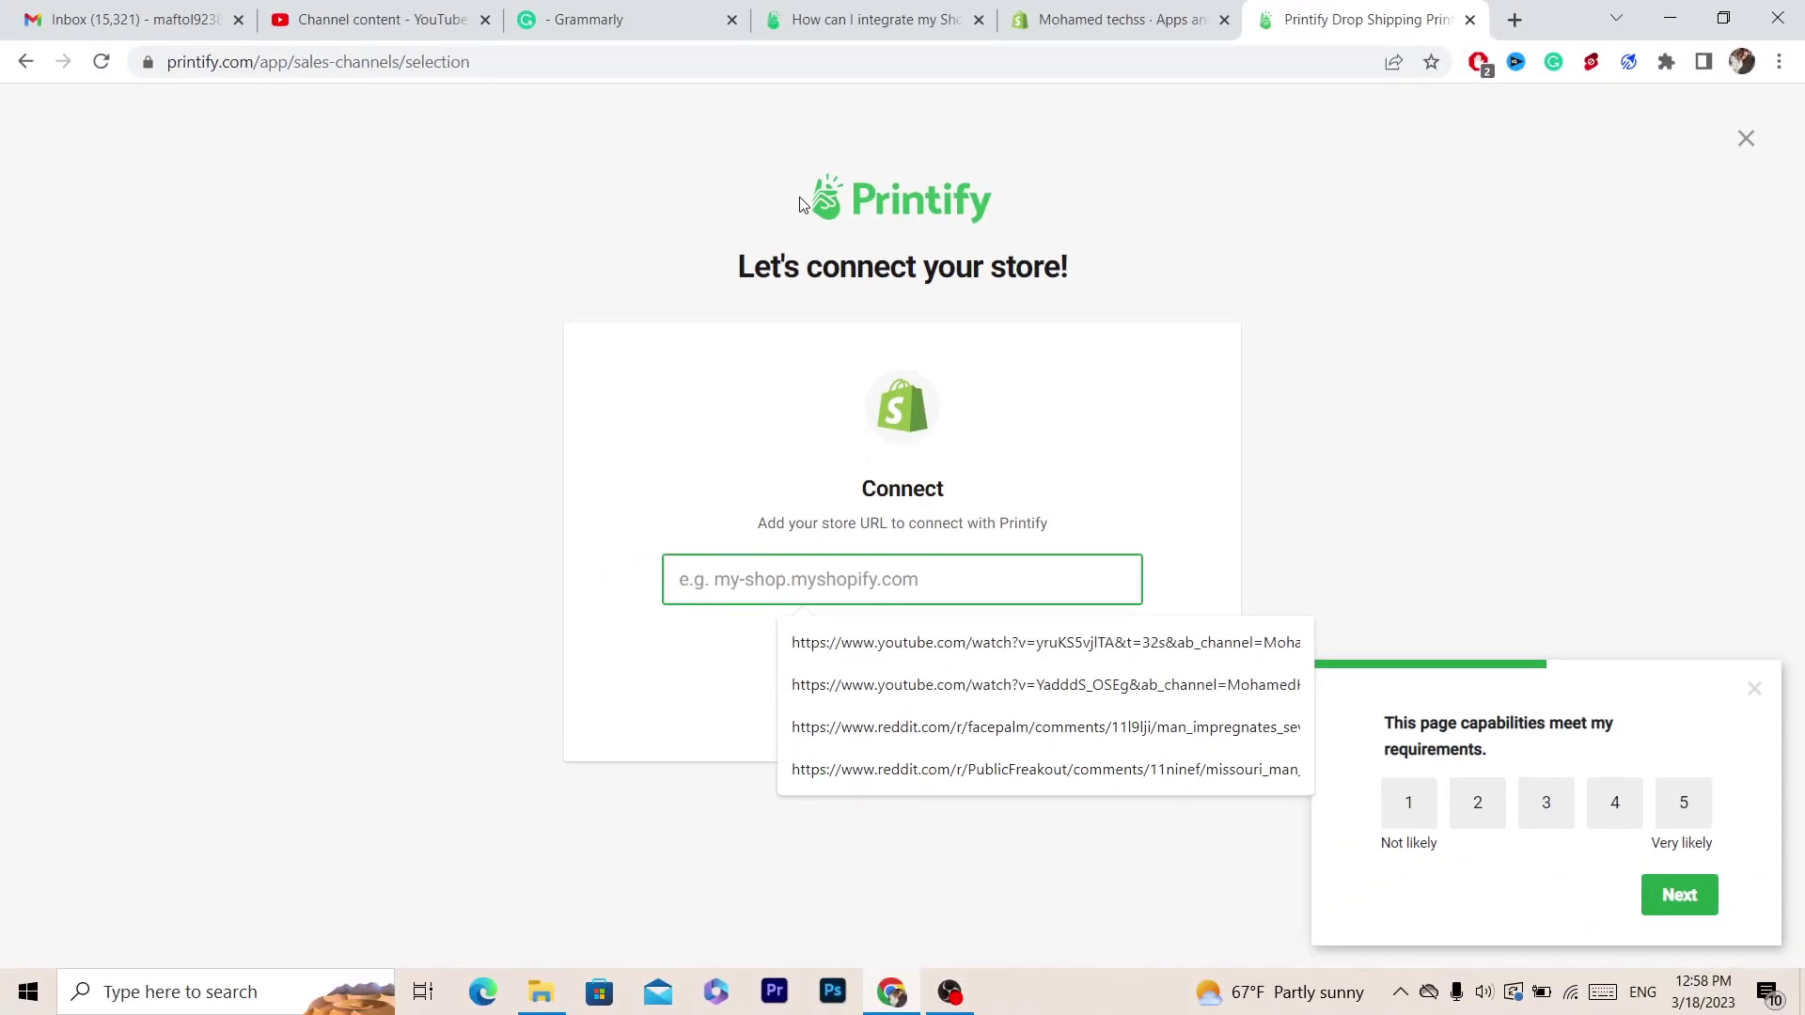
{"action": "left_click", "coordinate": [1023, 13]}
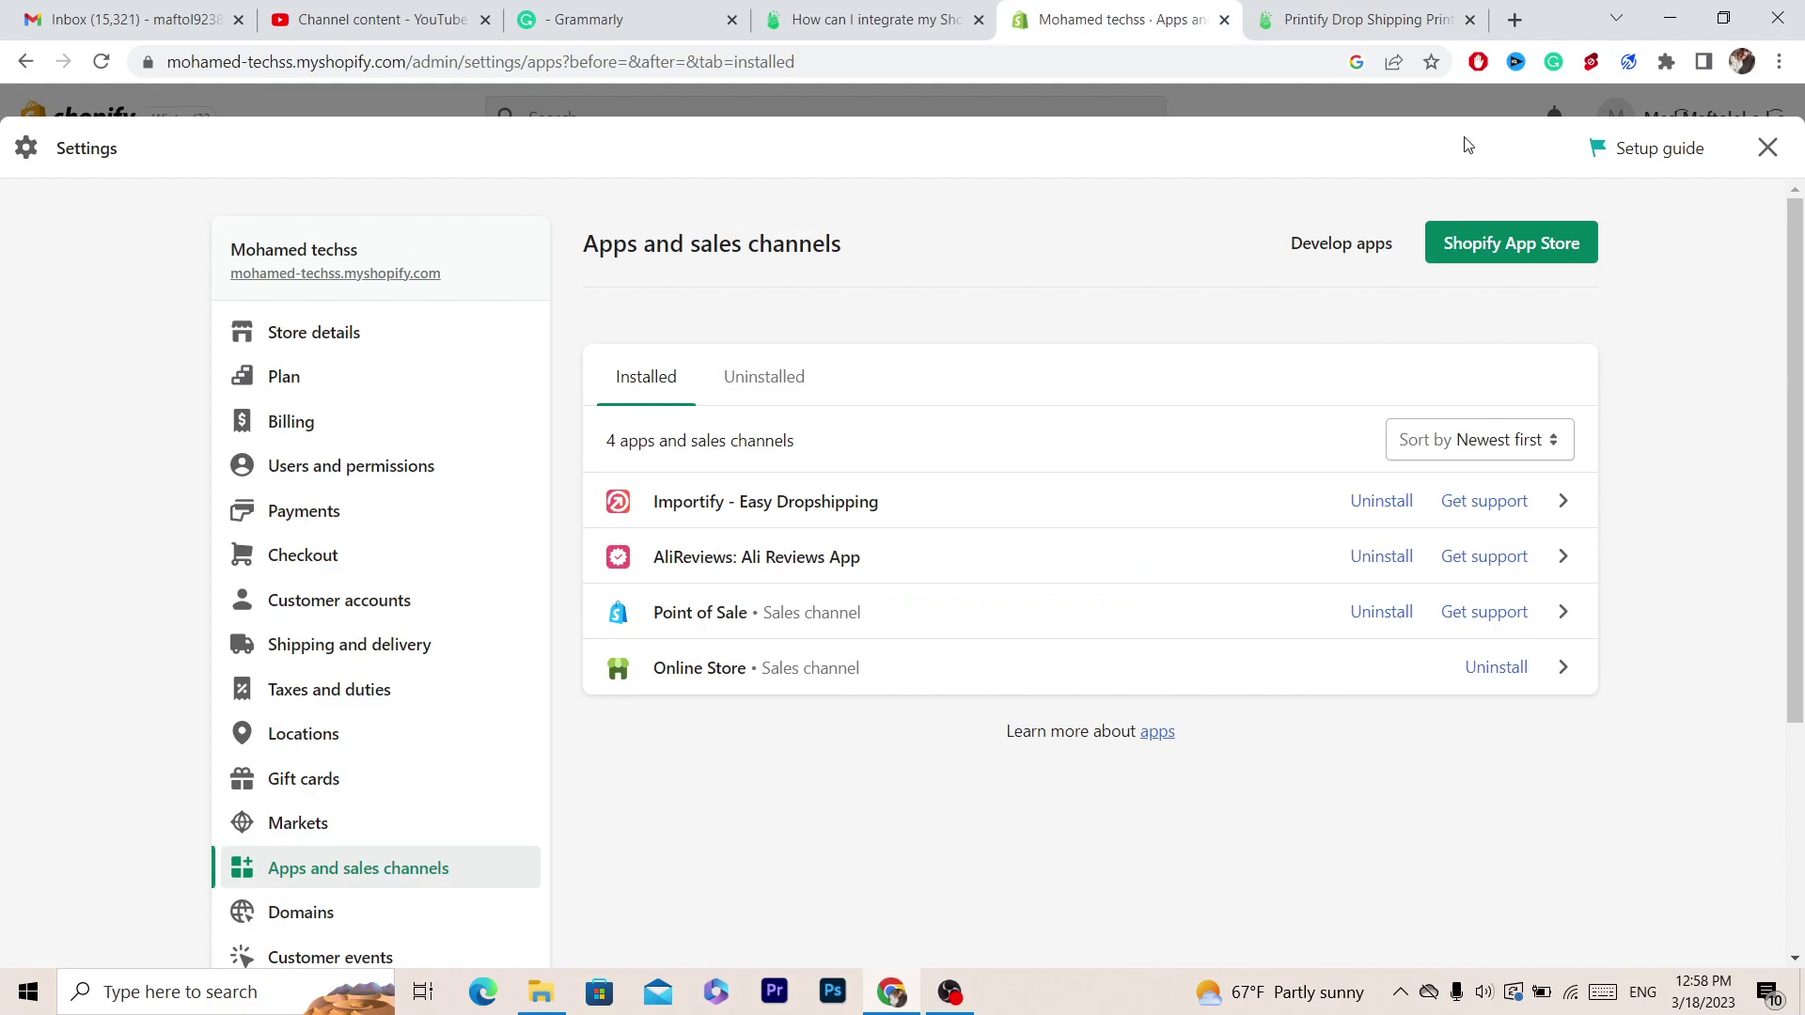
- Copy the store's myshopify address from the Shopify store settings
{"action": "left_click", "coordinate": [1769, 150]}
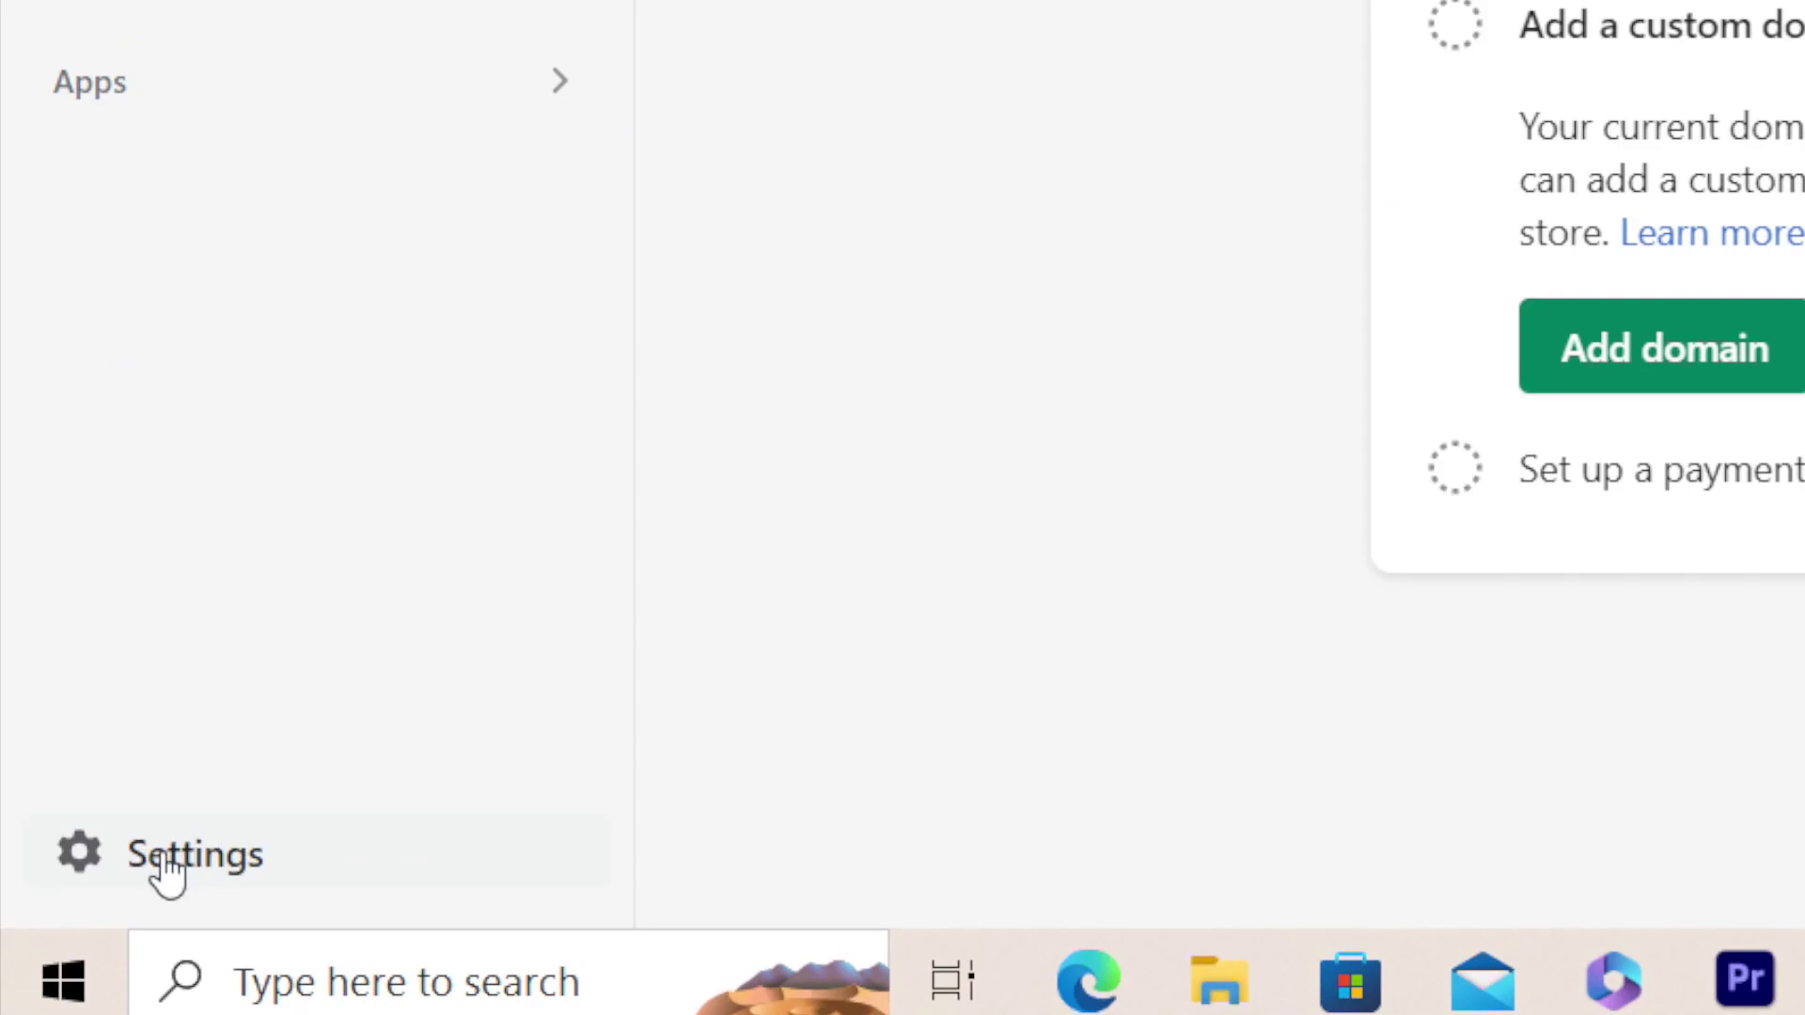
{"action": "left_click", "coordinate": [167, 873]}
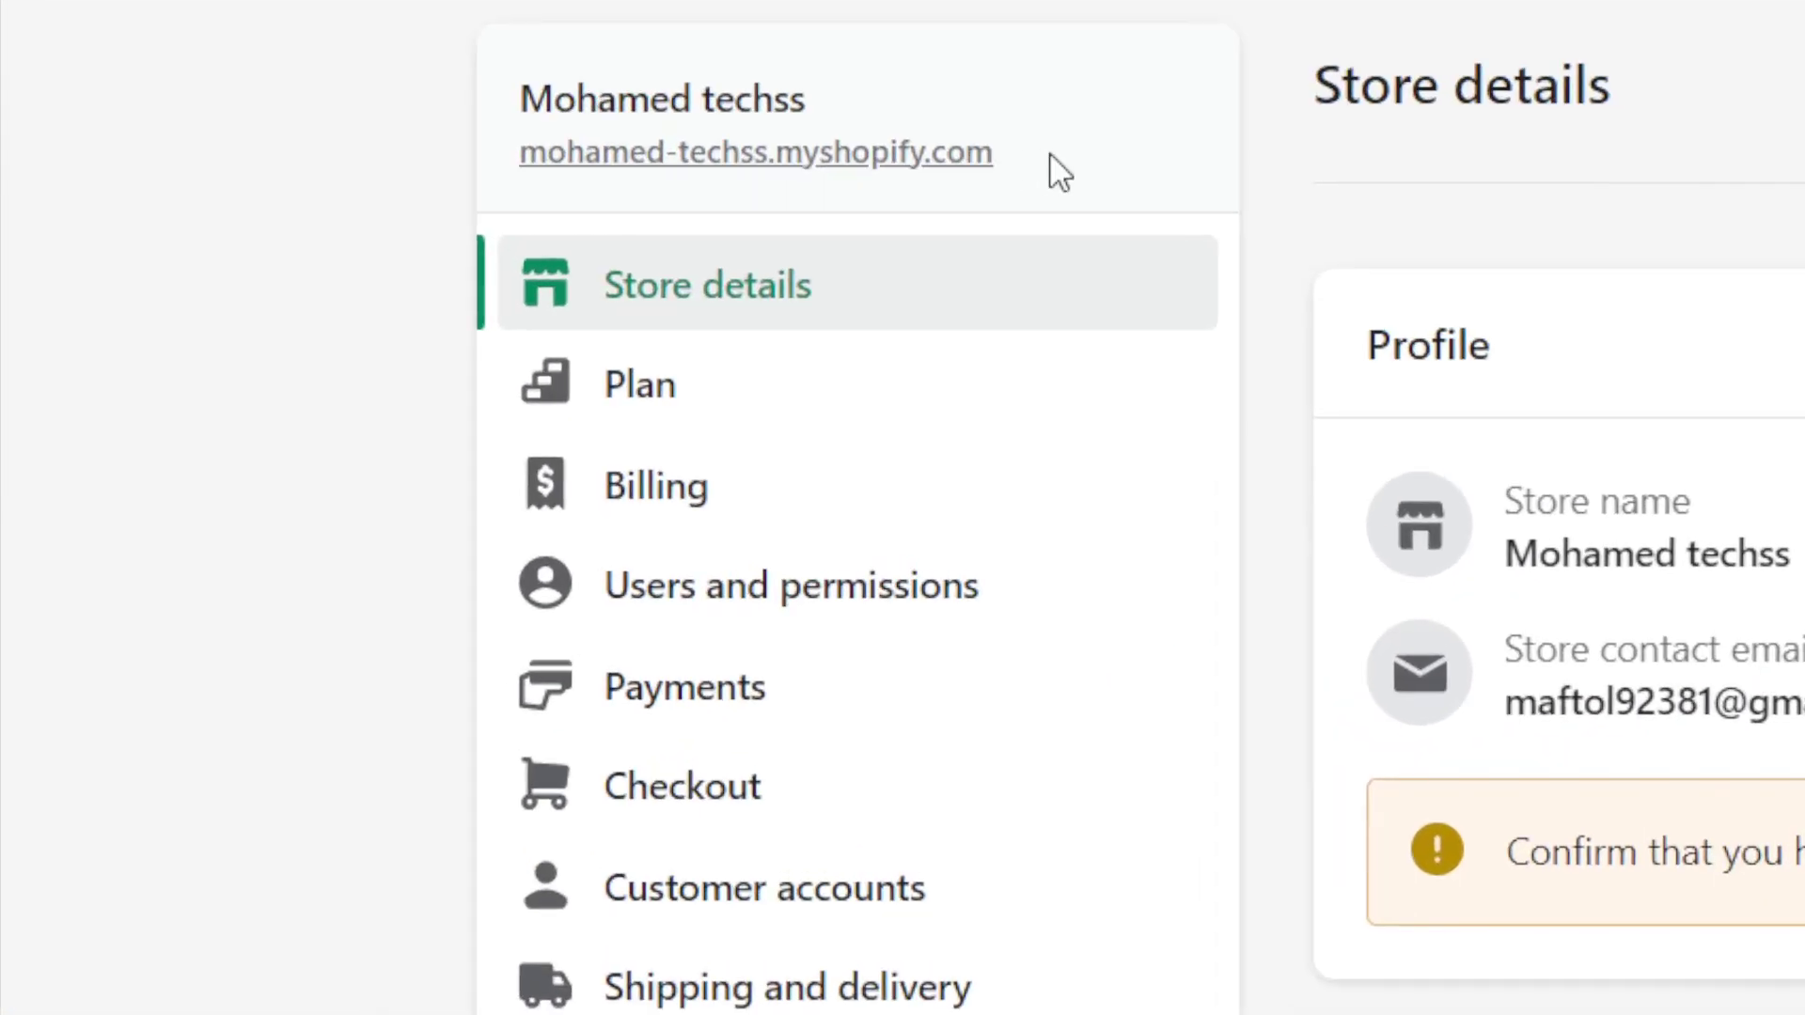
{"action": "left_click_drag", "start_coordinate": [1051, 157], "coordinate": [500, 167]}
{"action": "right_click", "coordinate": [651, 162]}
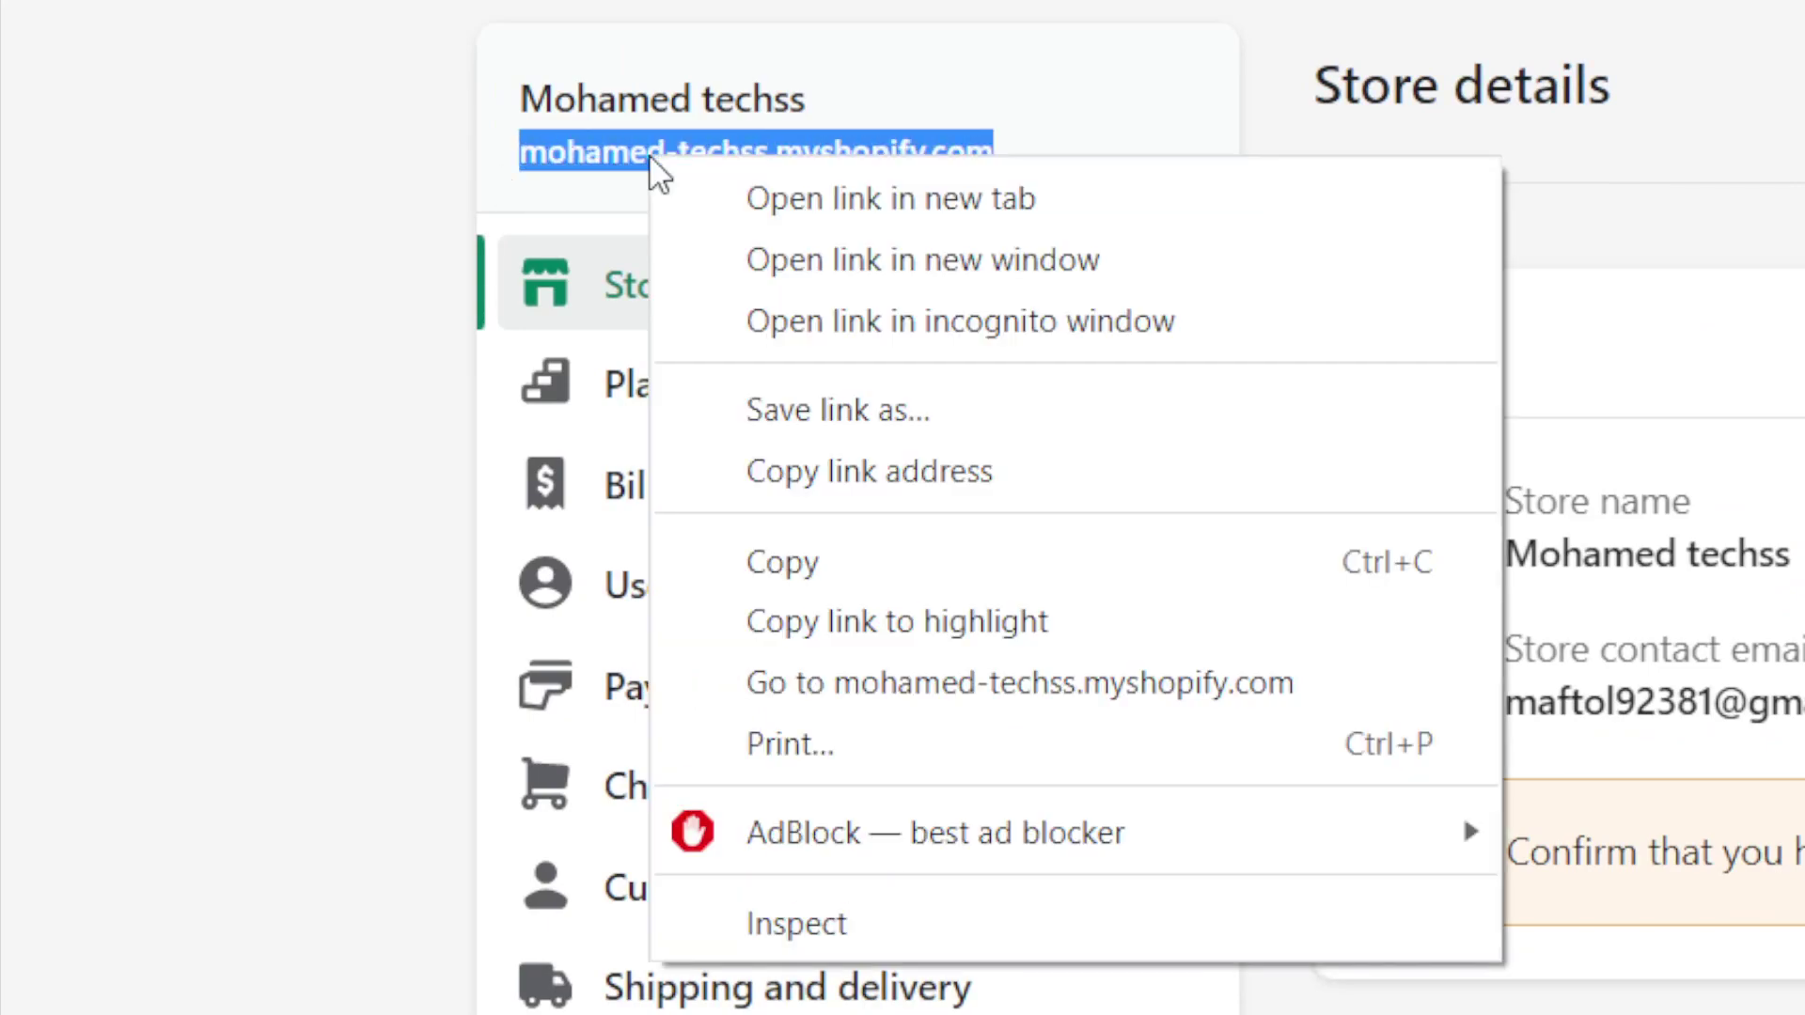
{"action": "left_click", "coordinate": [821, 564]}
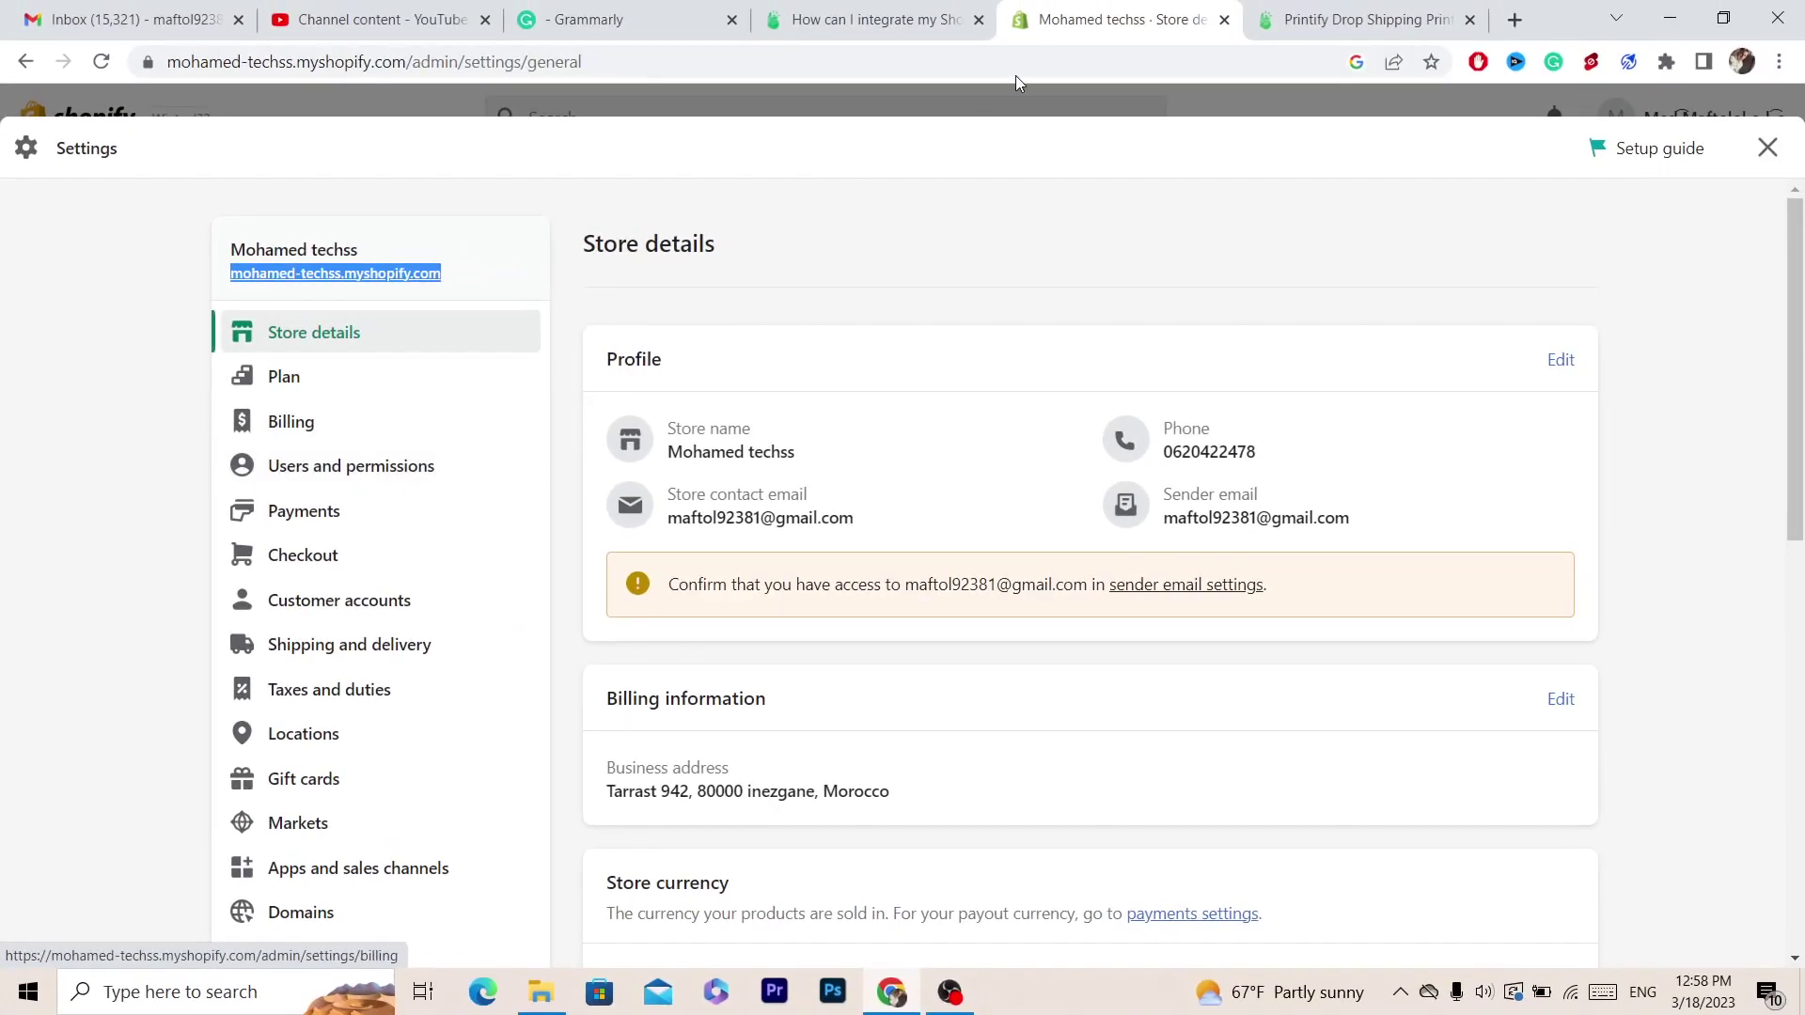
- Paste the myshopify address into Printify's store URL field and submit it with Connect
{"action": "left_click", "coordinate": [1331, 17]}
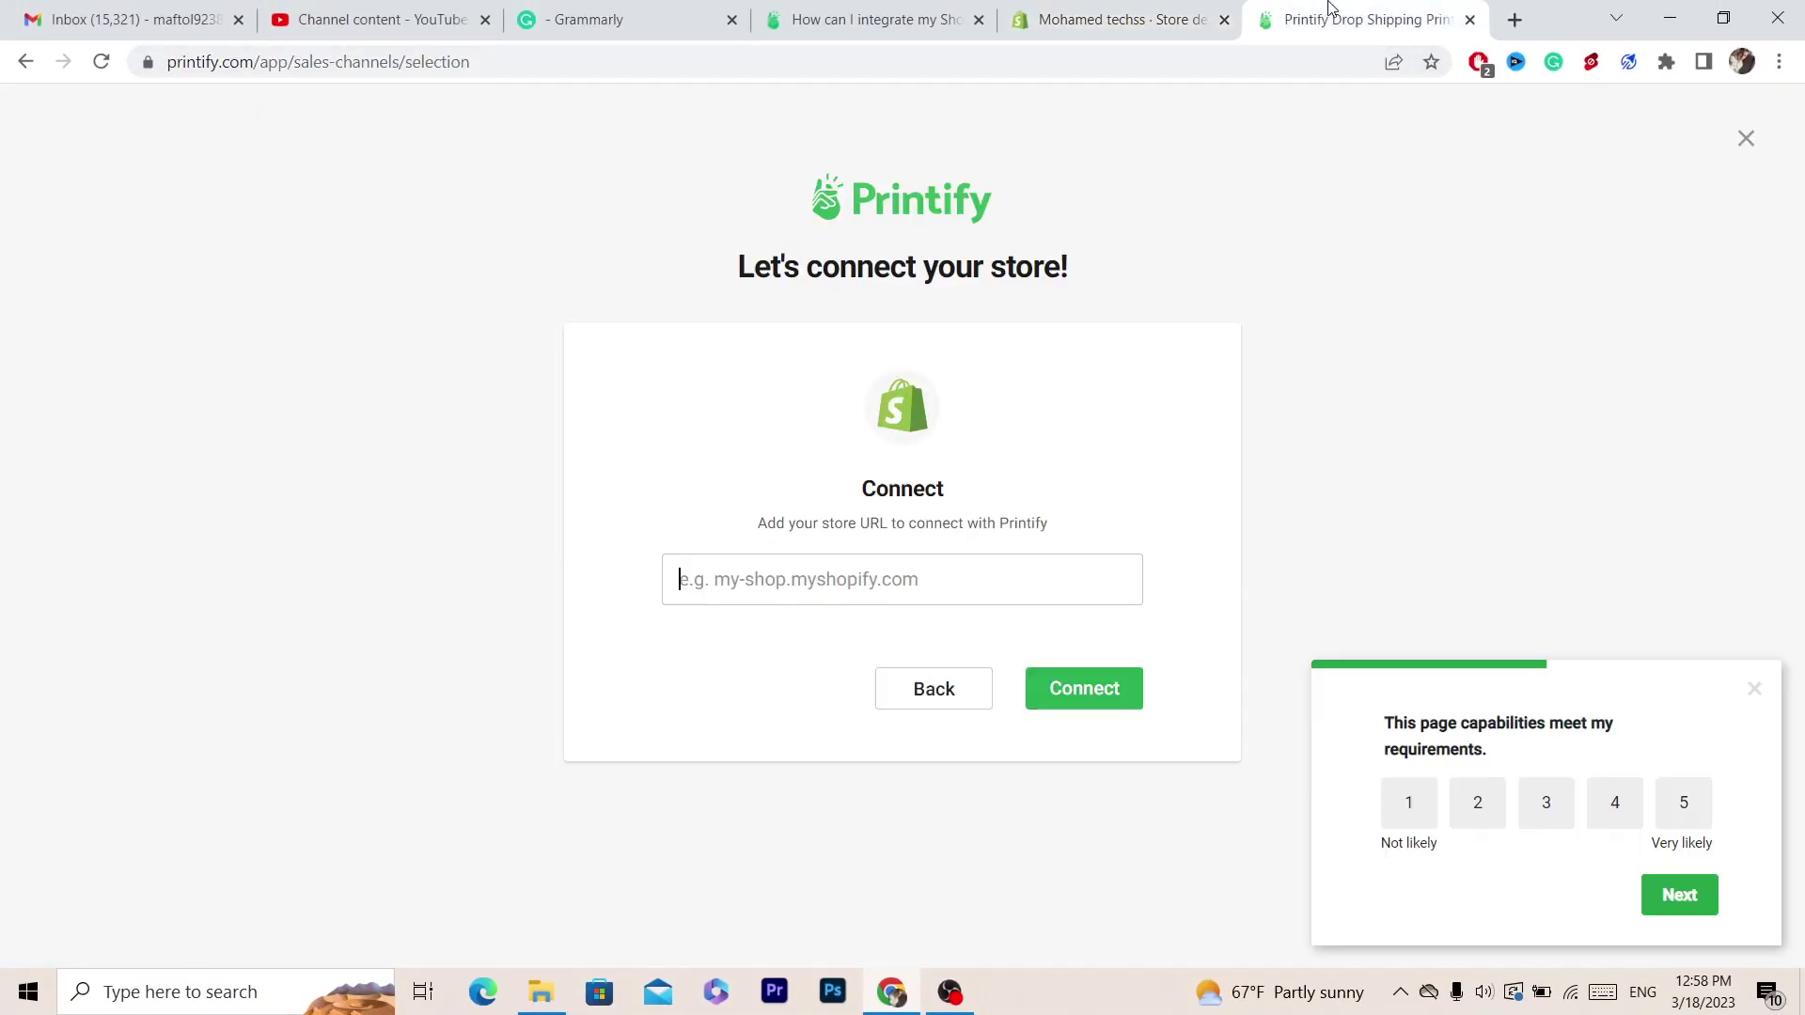
{"action": "left_click", "coordinate": [761, 585]}
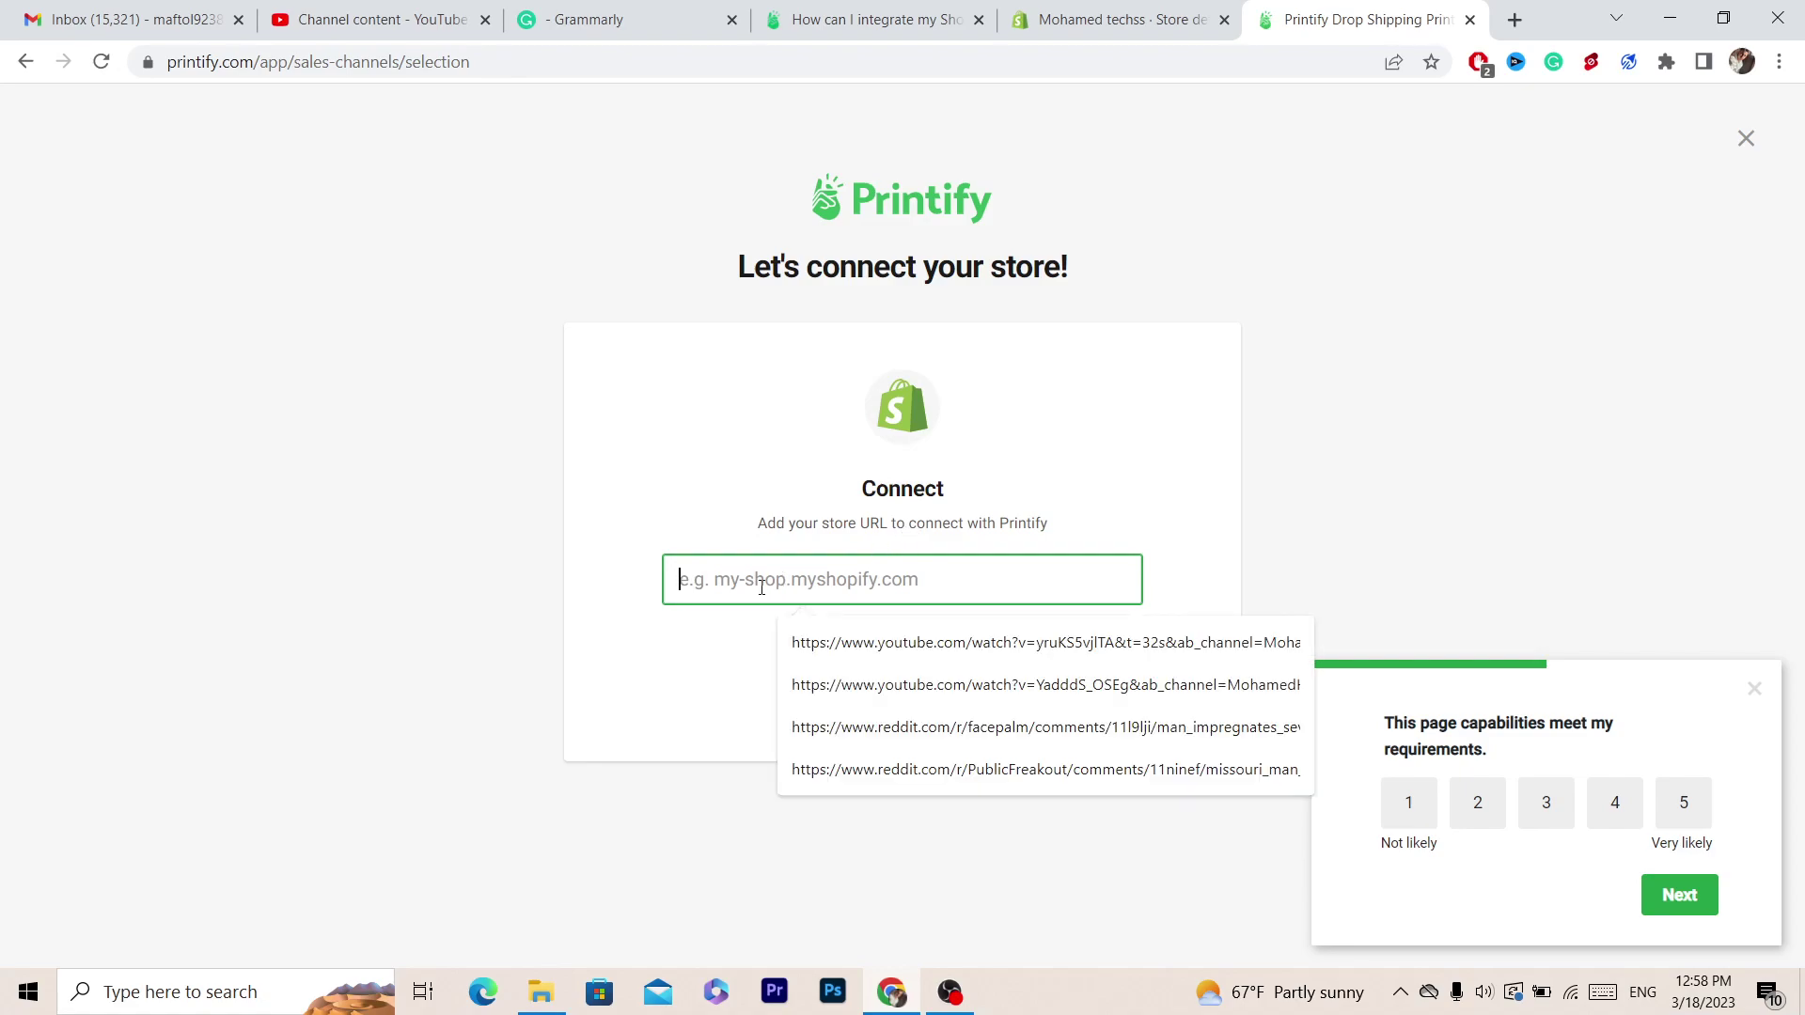
{"action": "key", "text": "ctrl+v"}
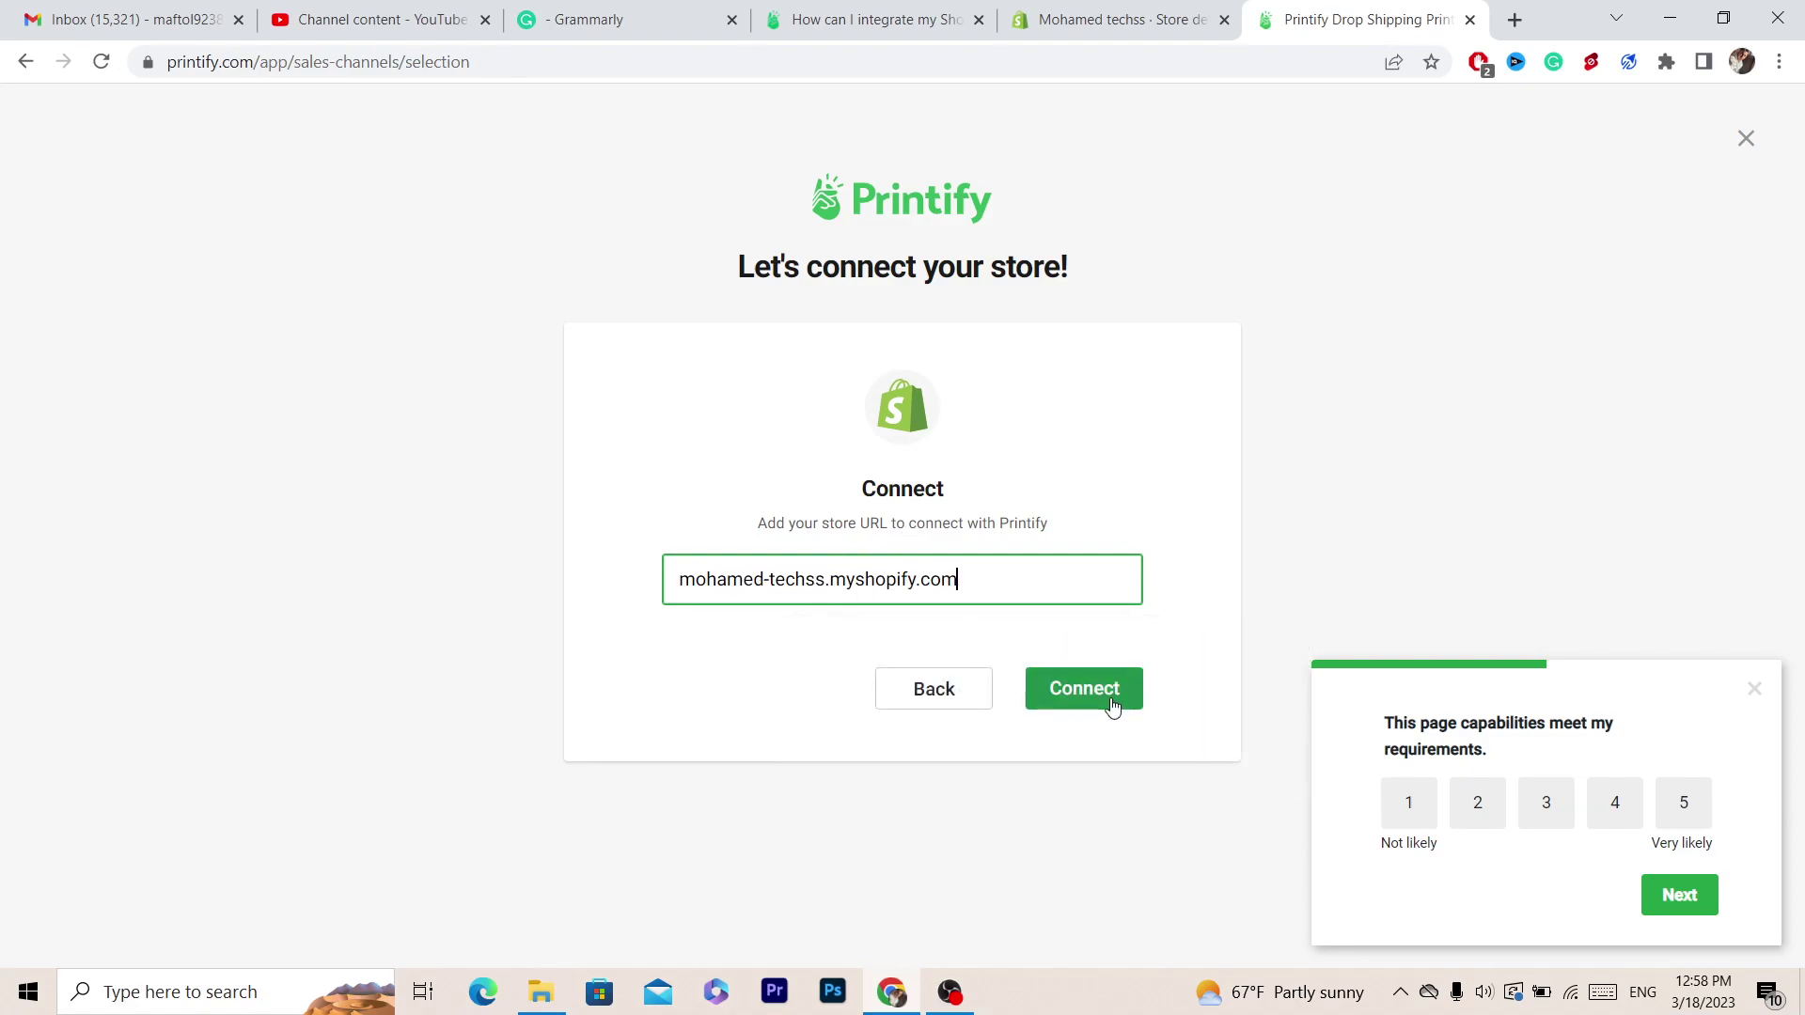
{"action": "left_click", "coordinate": [1109, 700]}
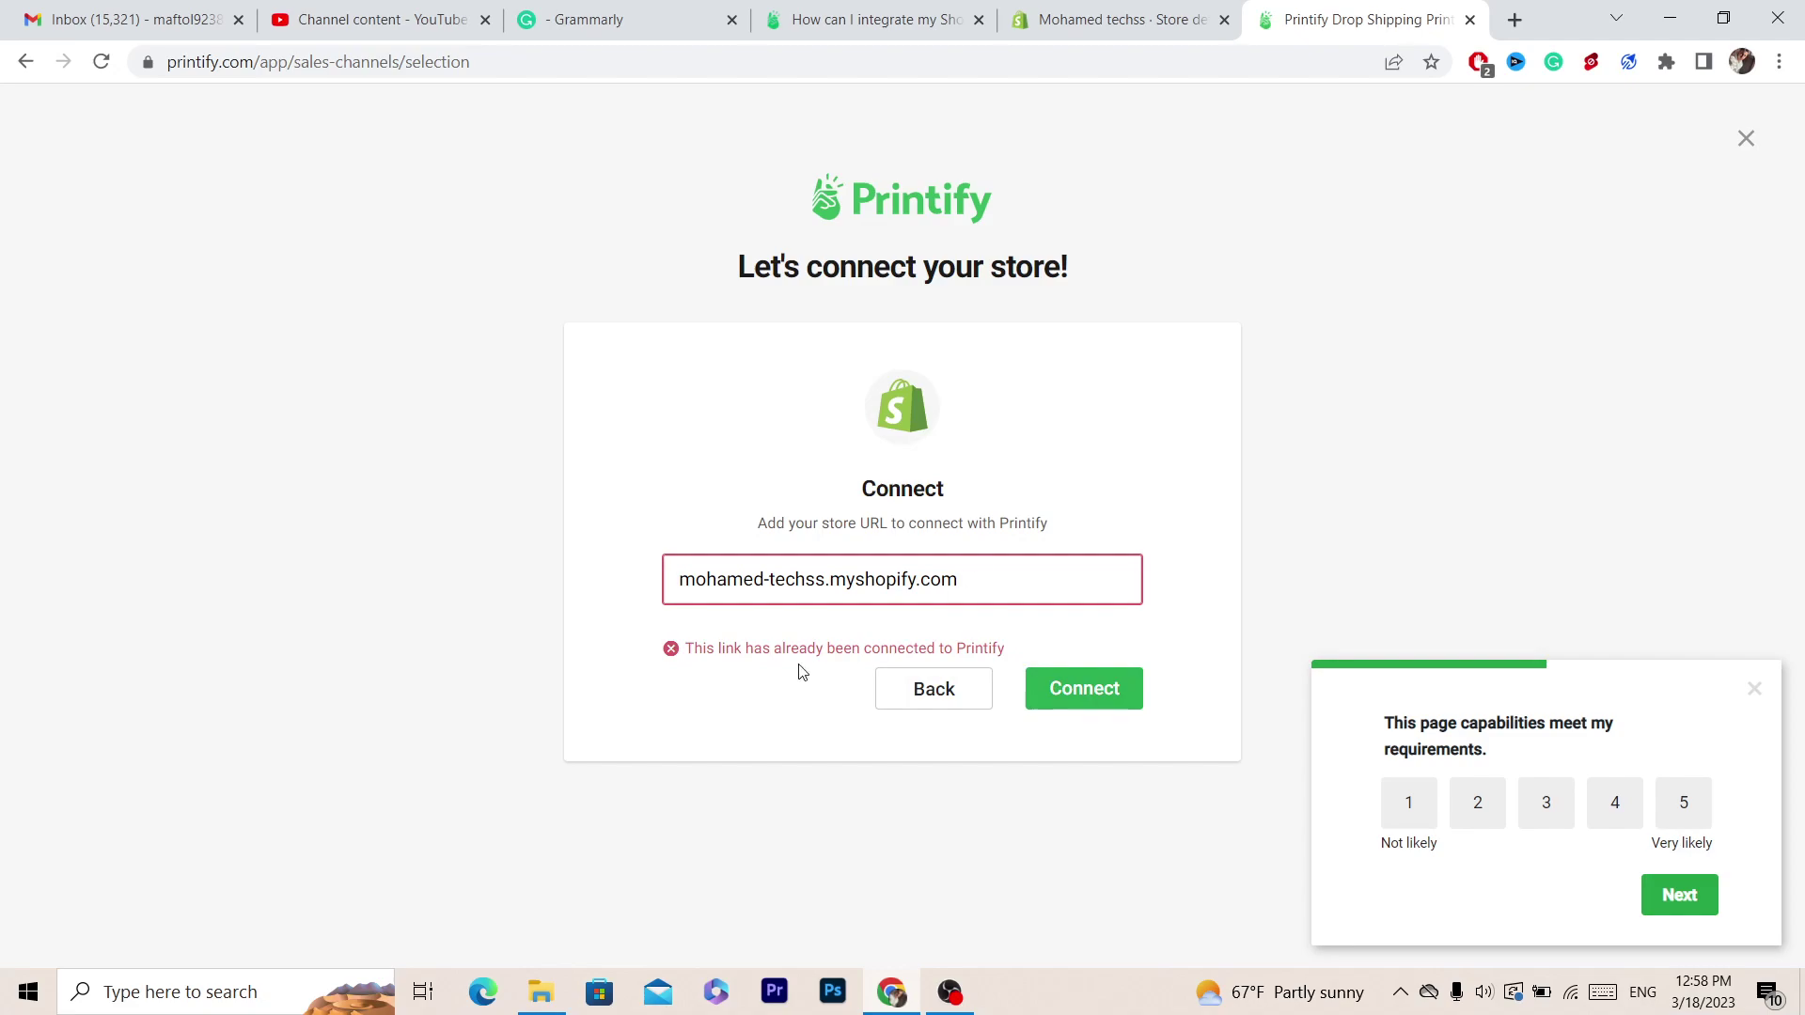
- Select the 'already connected to Printify' error message and the pasted address
{"action": "triple_click", "coordinate": [732, 648]}
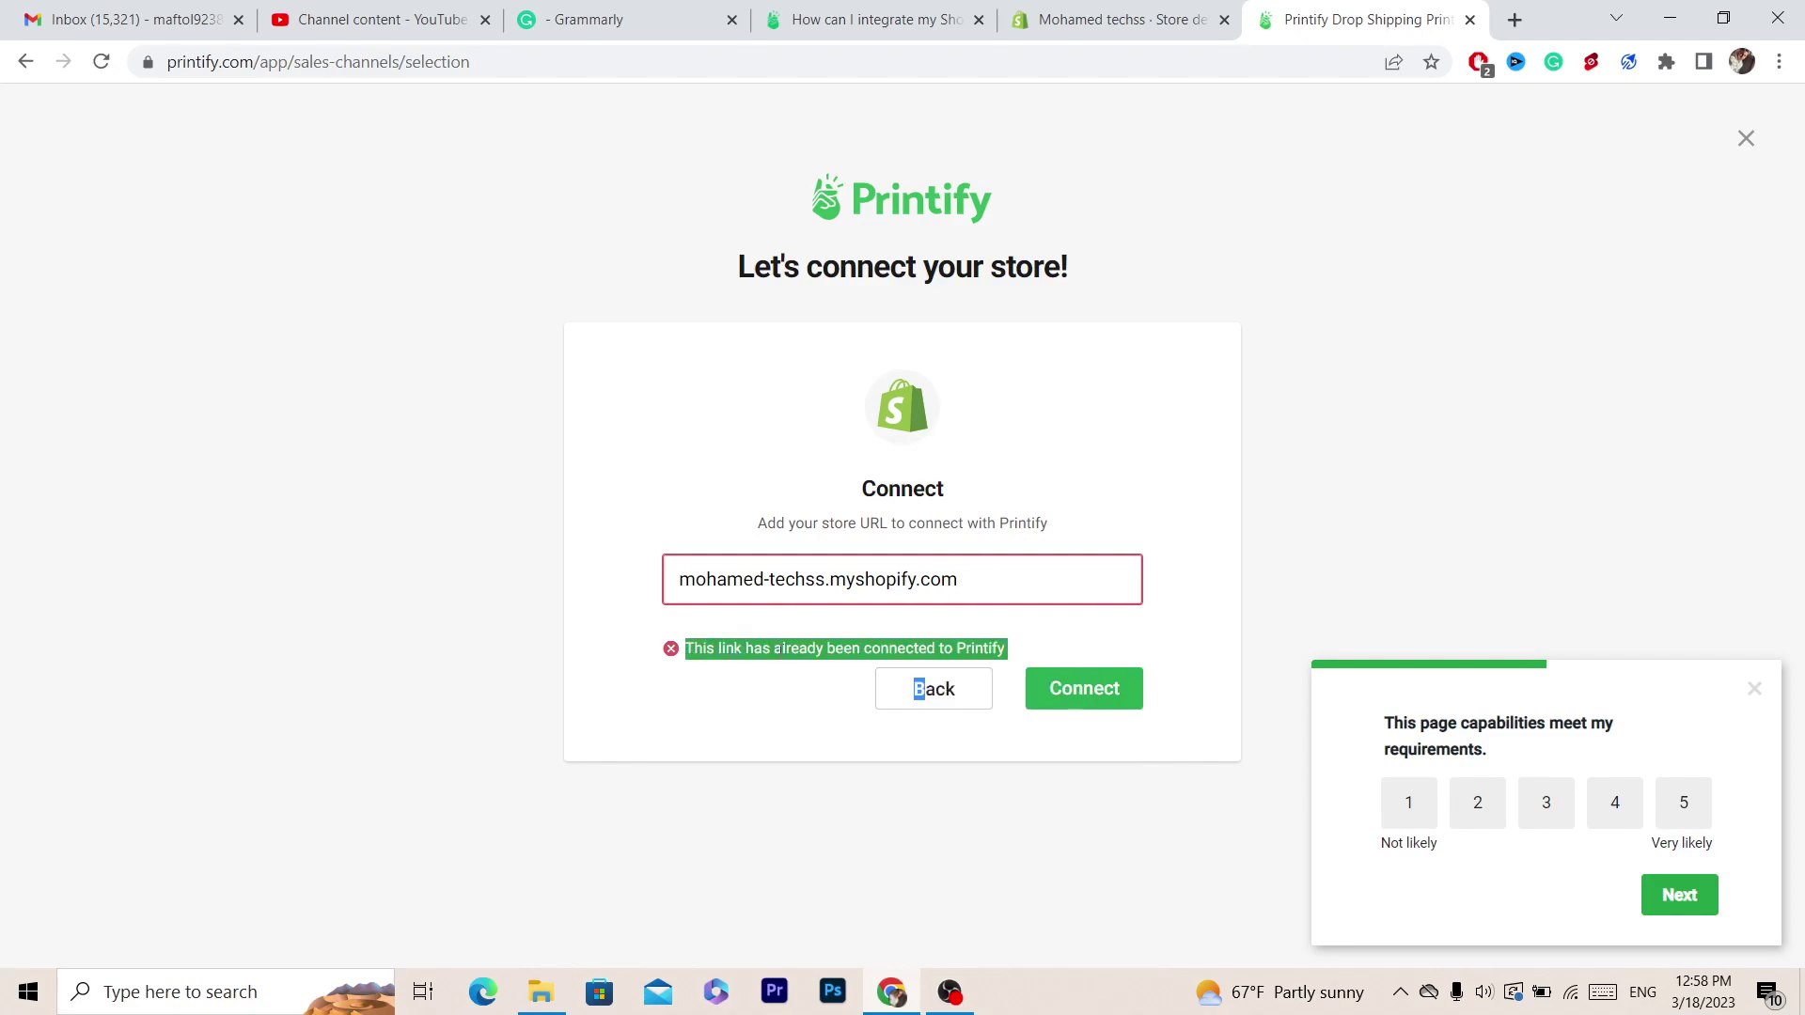
{"action": "left_click", "coordinate": [1023, 645]}
{"action": "key", "text": "shift+Tab"}
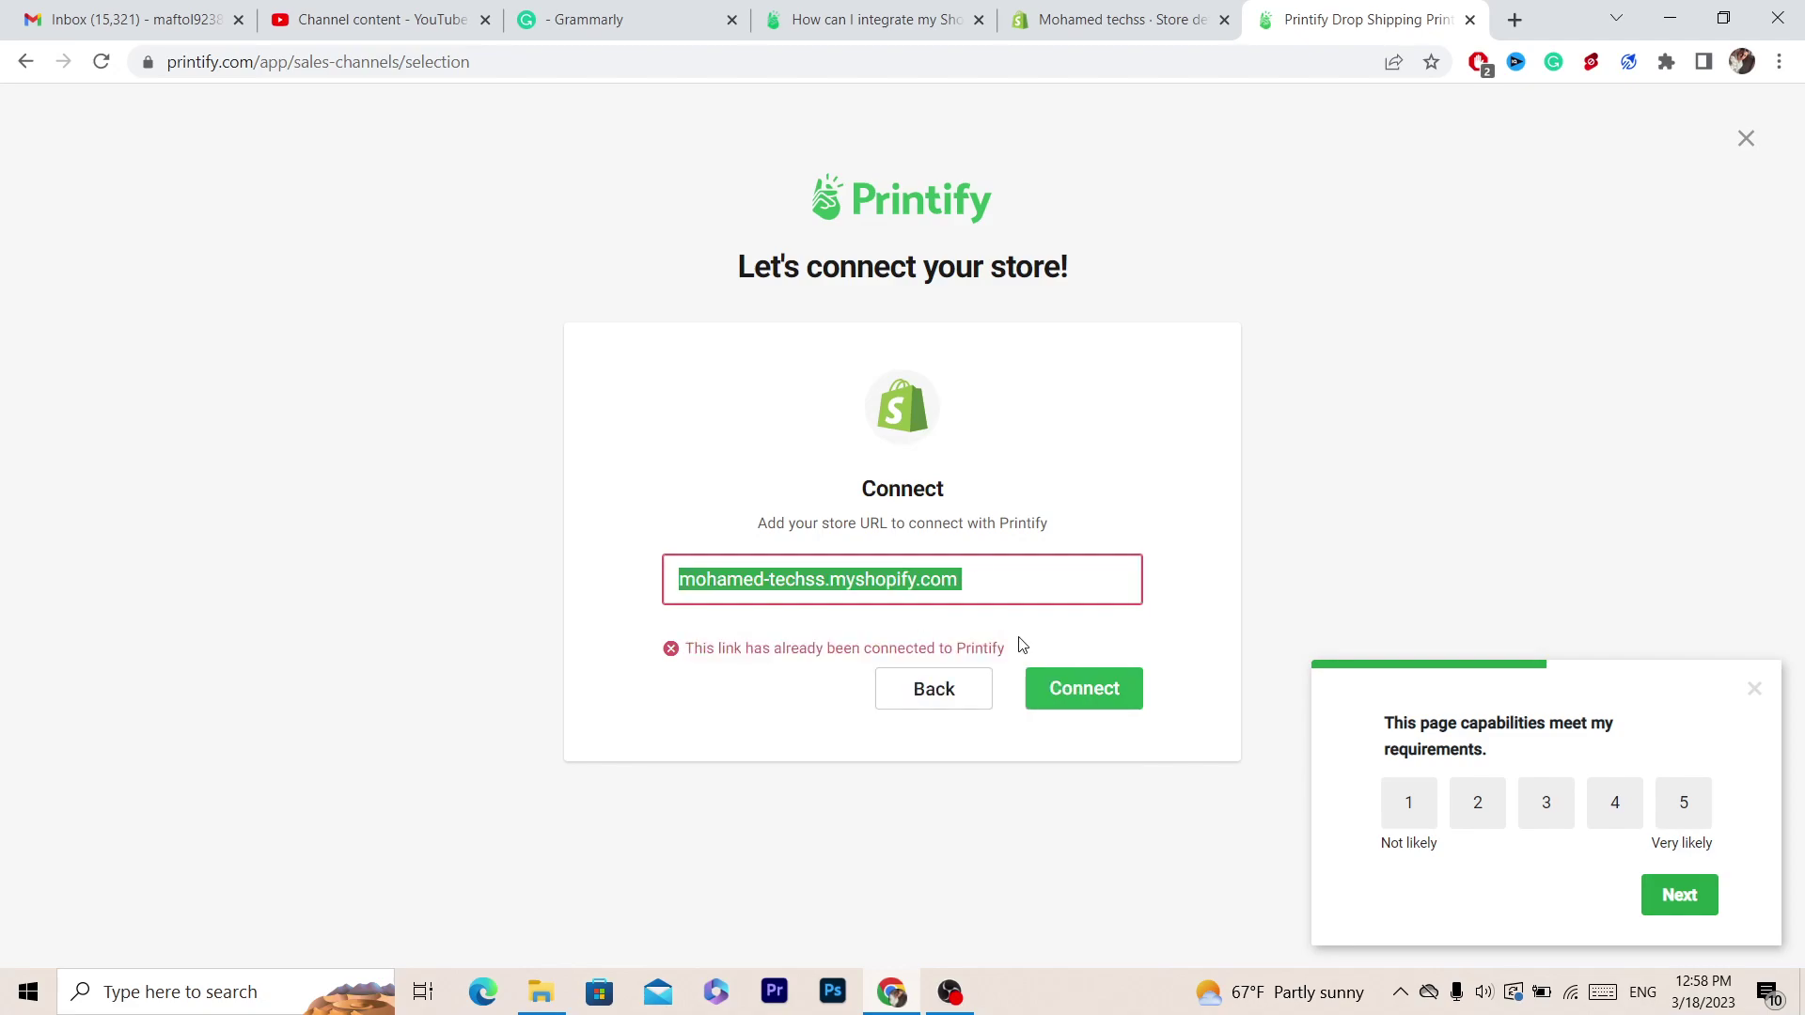
{"action": "triple_click", "coordinate": [958, 639]}
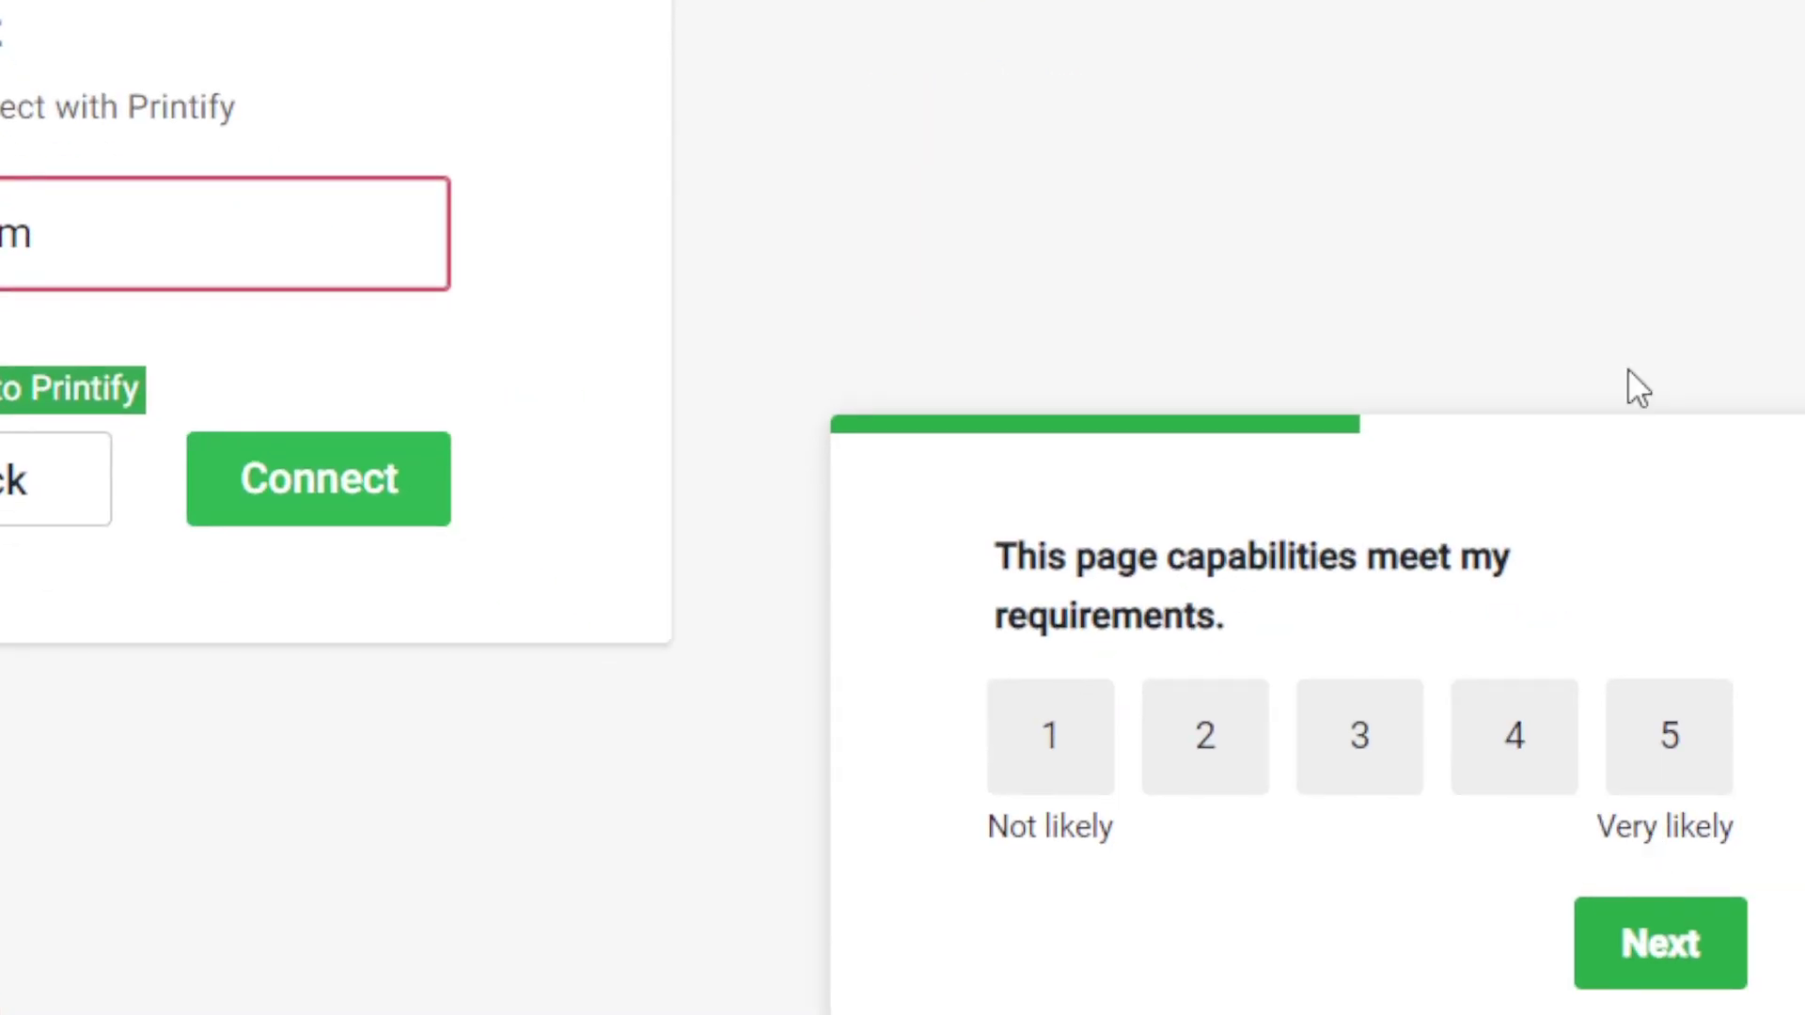
- Close the connect page and open the Unisex Lightweight Long Sleeve Tee from My Products' catalog
{"action": "left_click", "coordinate": [1668, 173]}
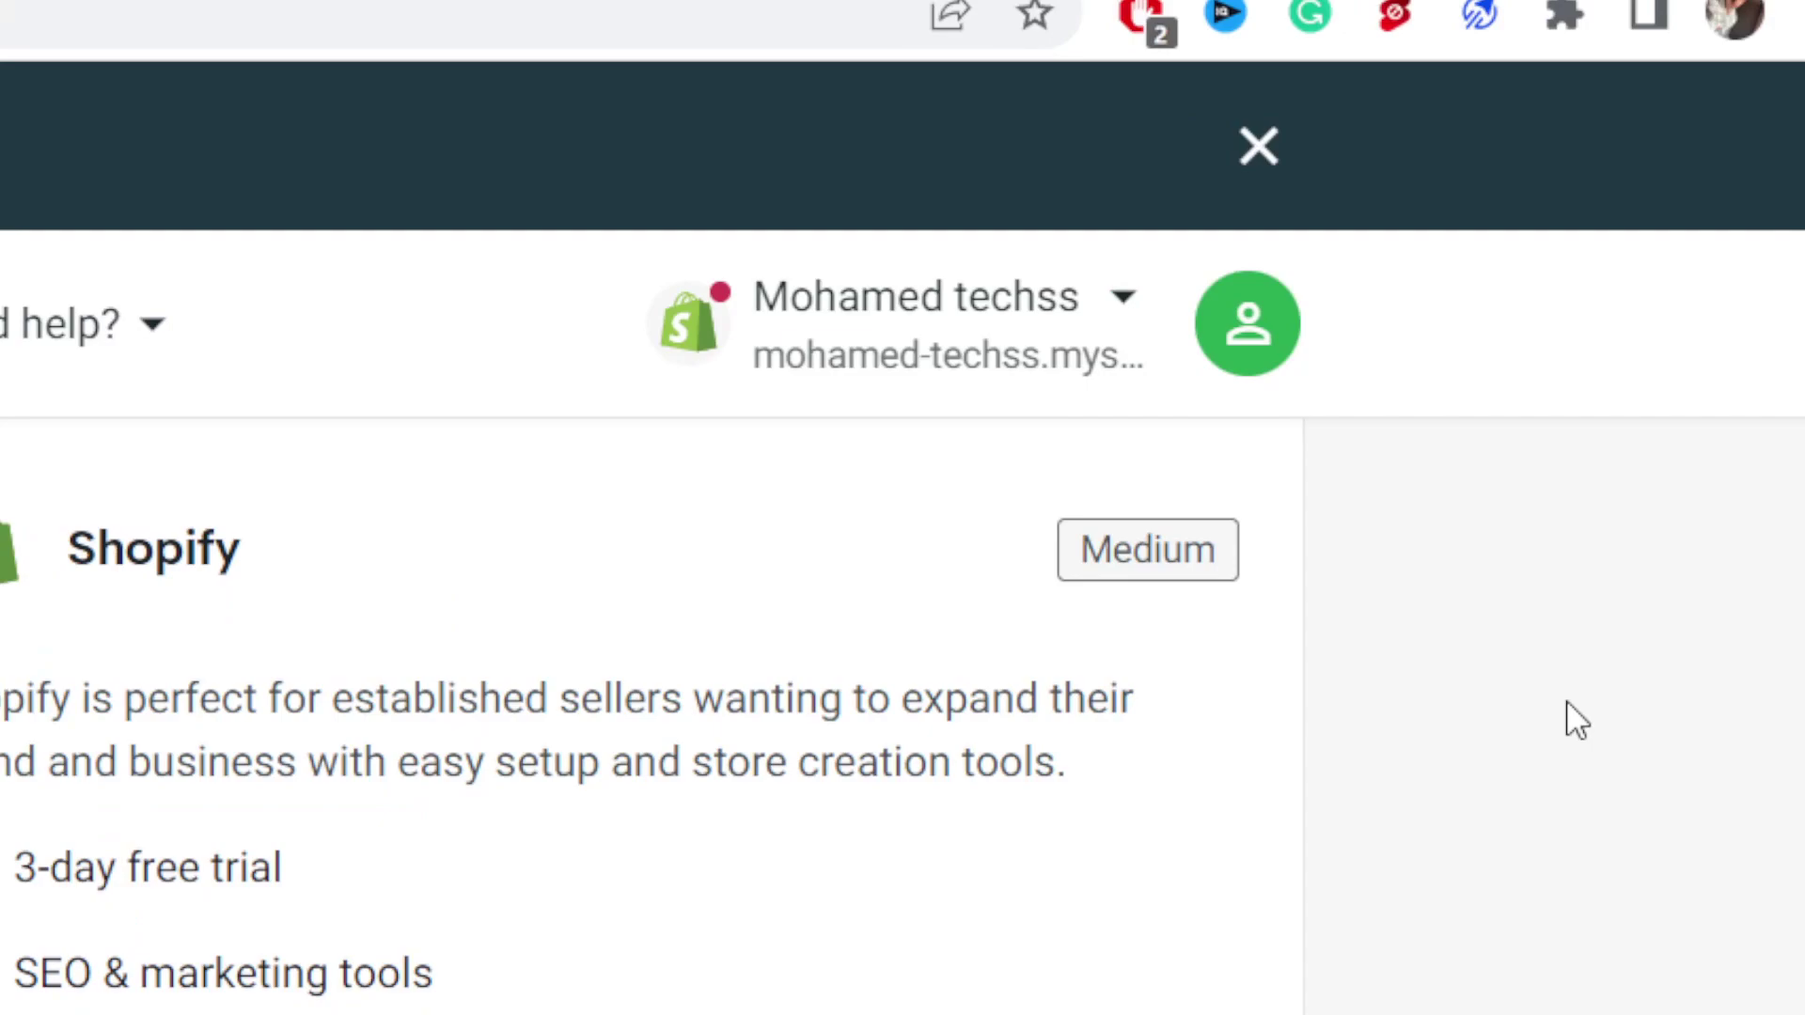
{"action": "scroll", "coordinate": [1773, 552], "scroll_direction": "down", "scroll_amount": 2}
{"action": "scroll", "coordinate": [1773, 552], "scroll_direction": "up", "scroll_amount": 5}
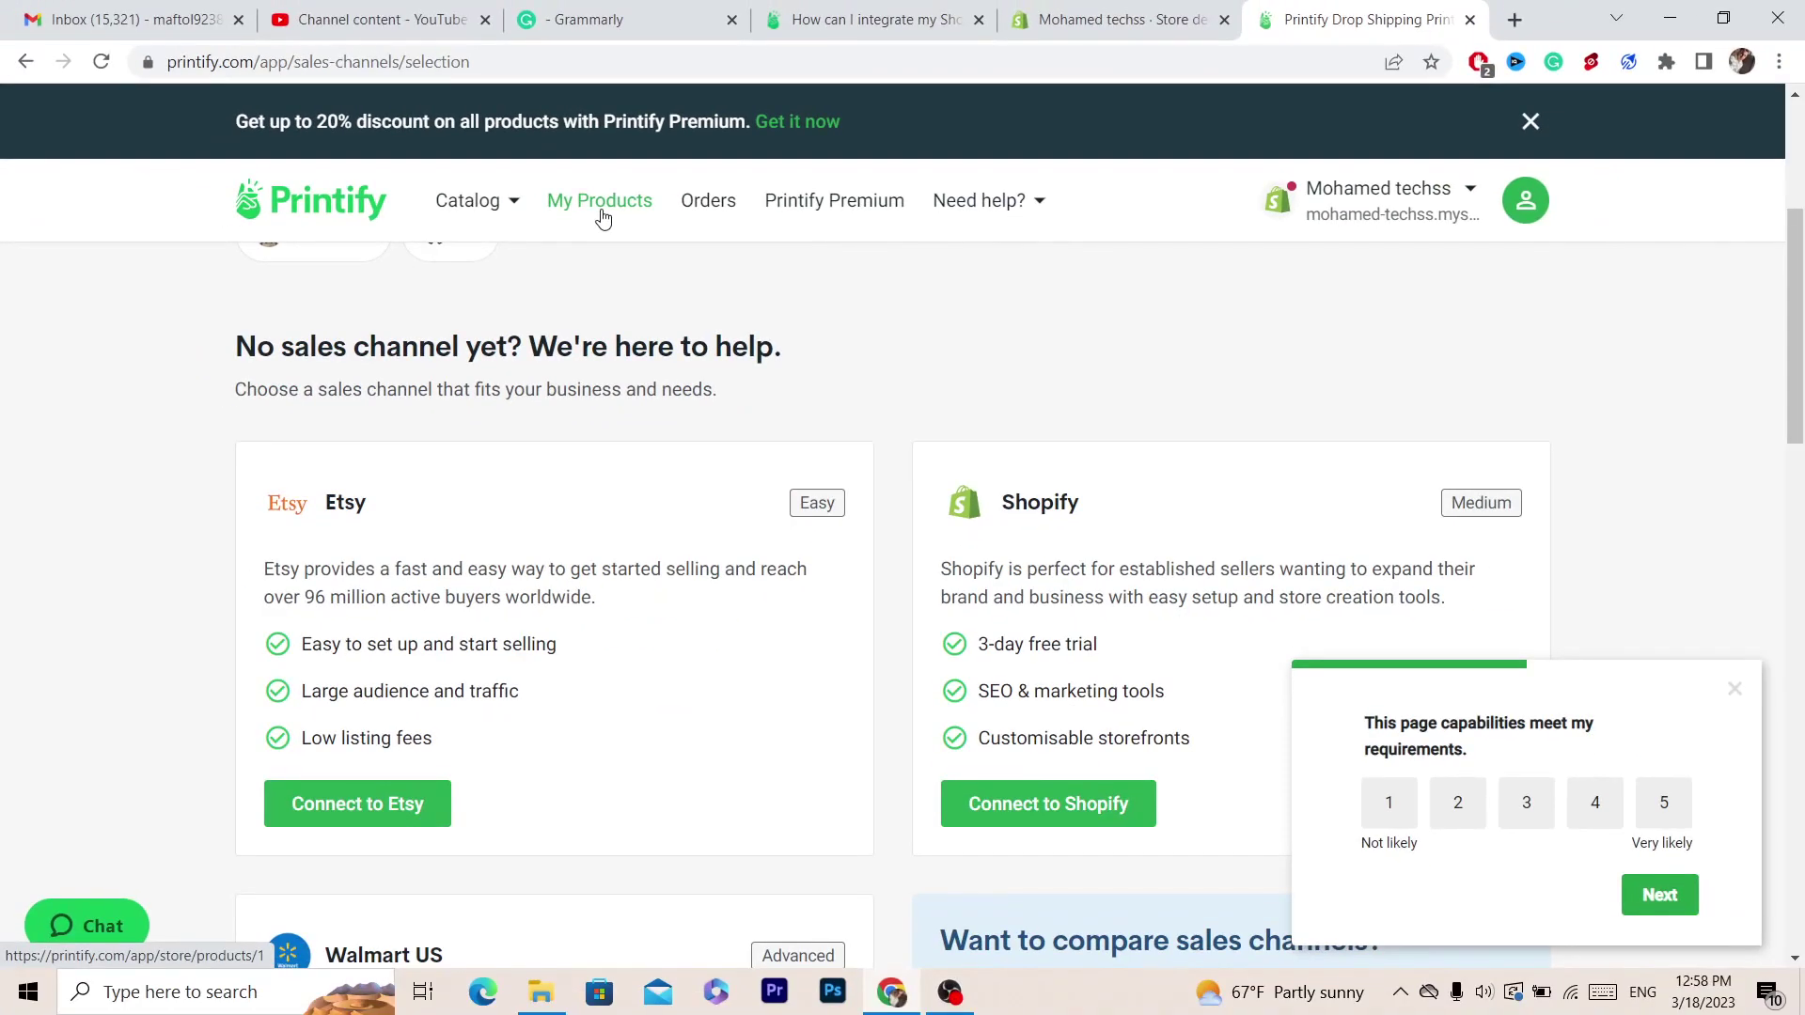
{"action": "left_click", "coordinate": [601, 217]}
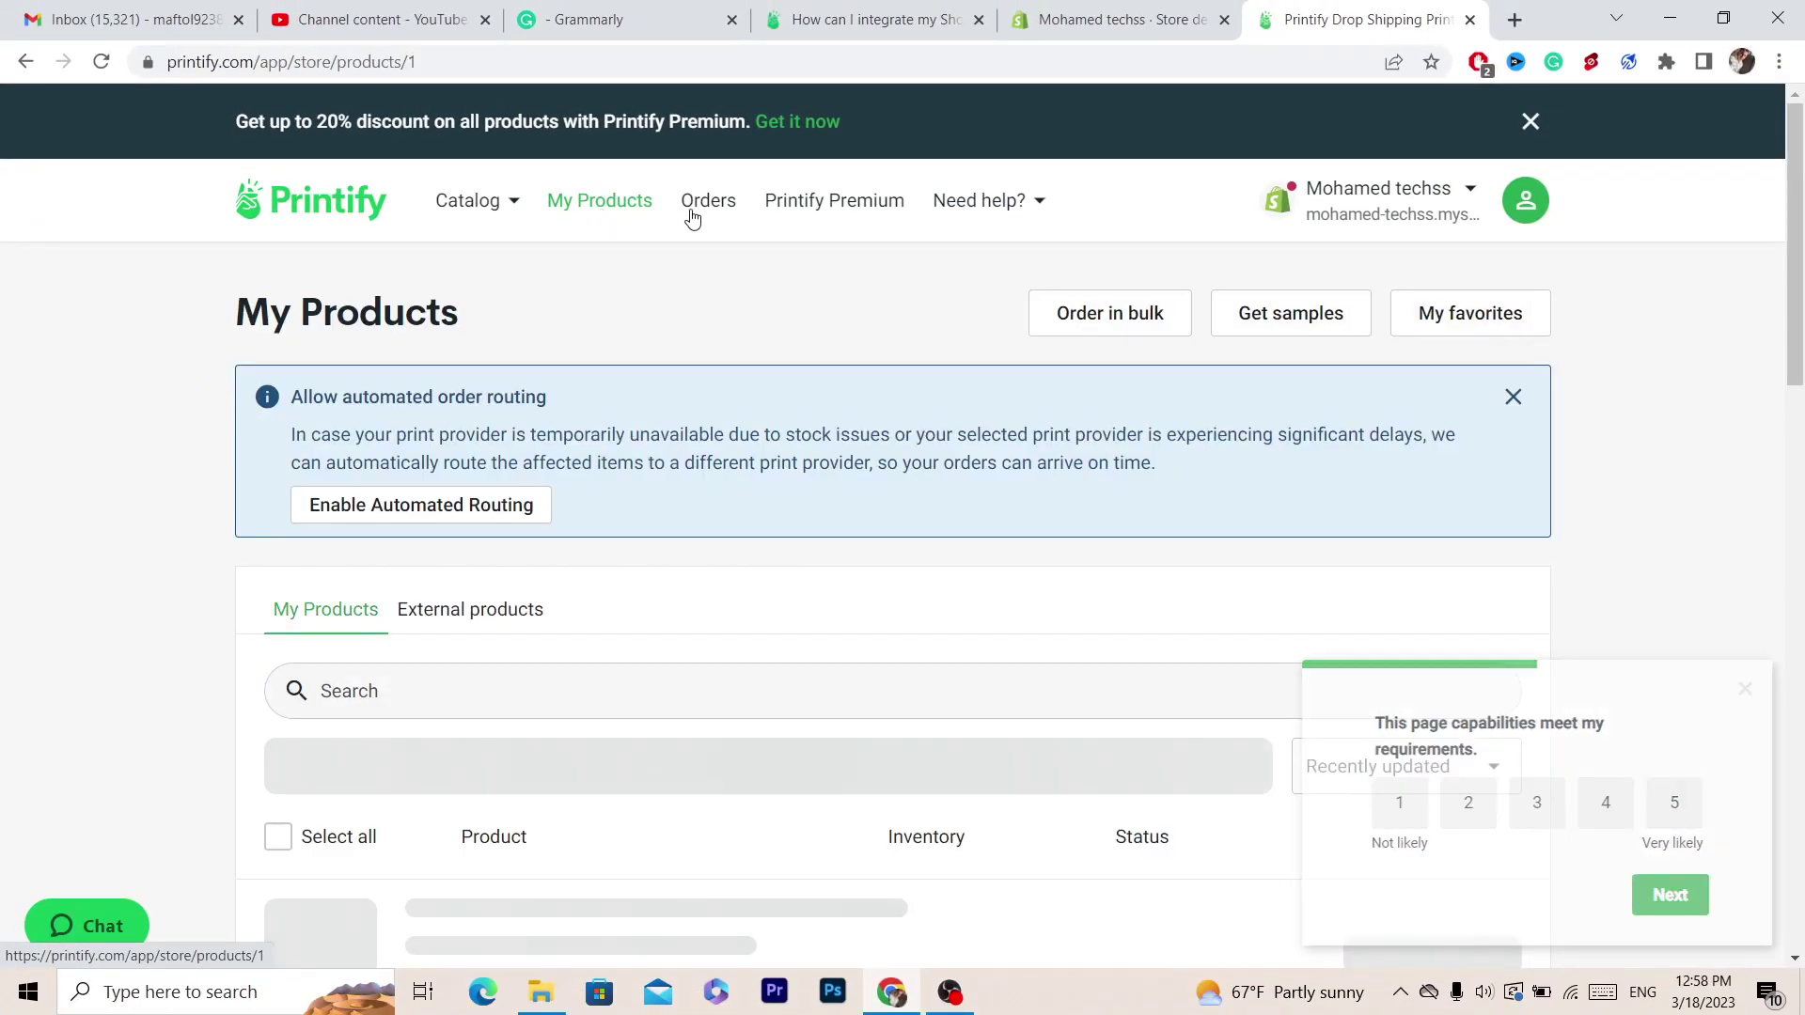
{"action": "scroll", "coordinate": [1801, 564], "scroll_direction": "down", "scroll_amount": 4}
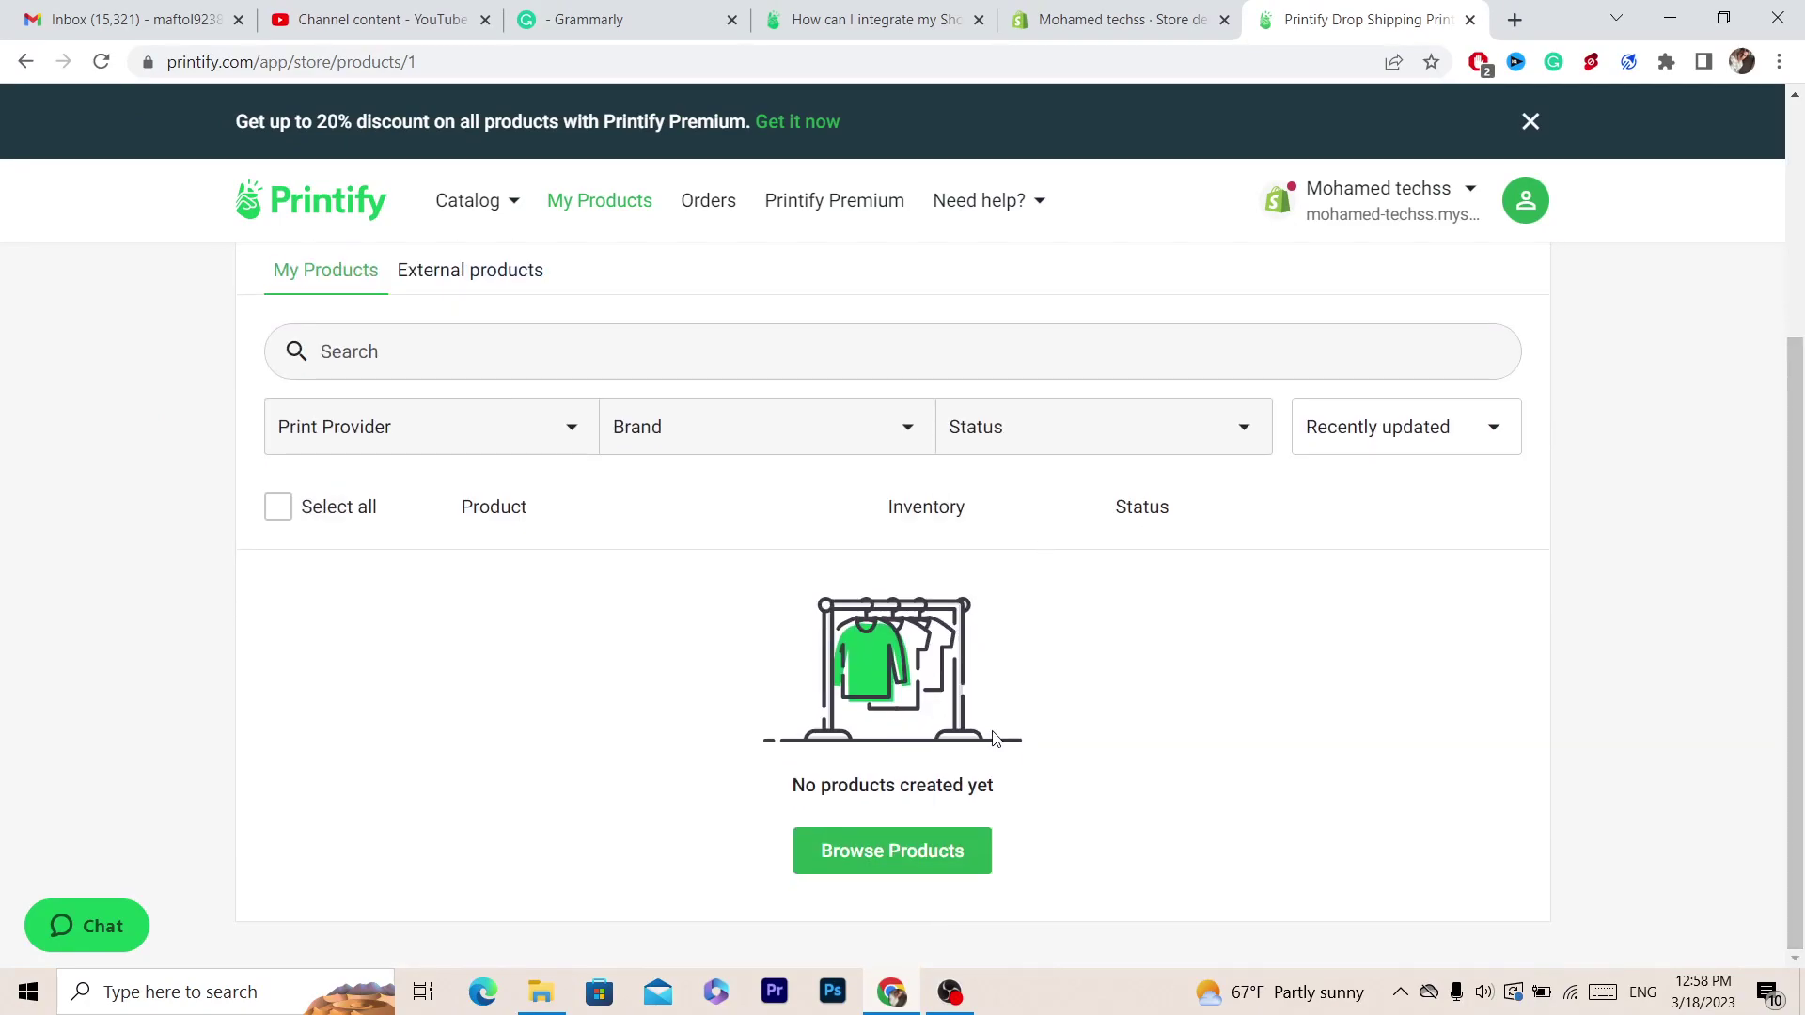
{"action": "left_click", "coordinate": [889, 852]}
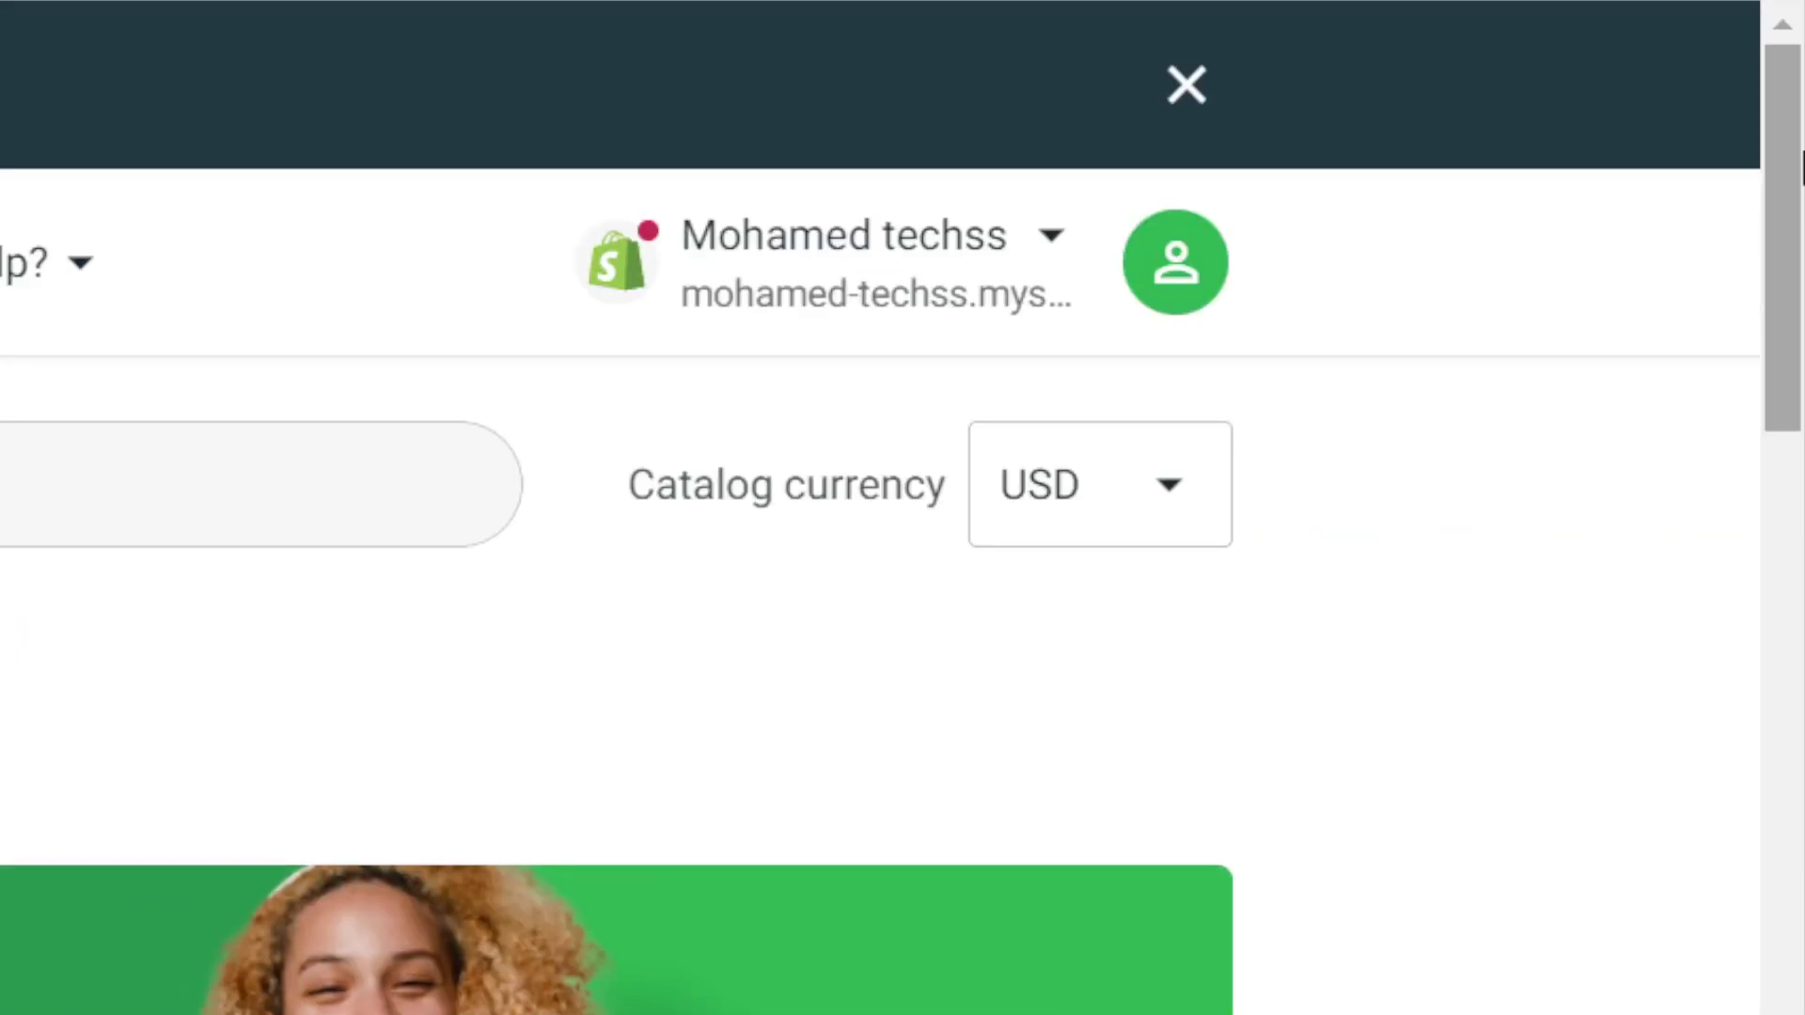
{"action": "scroll", "coordinate": [1802, 480], "scroll_direction": "down", "scroll_amount": 5}
{"action": "scroll", "coordinate": [878, 592], "scroll_direction": "down", "scroll_amount": 1}
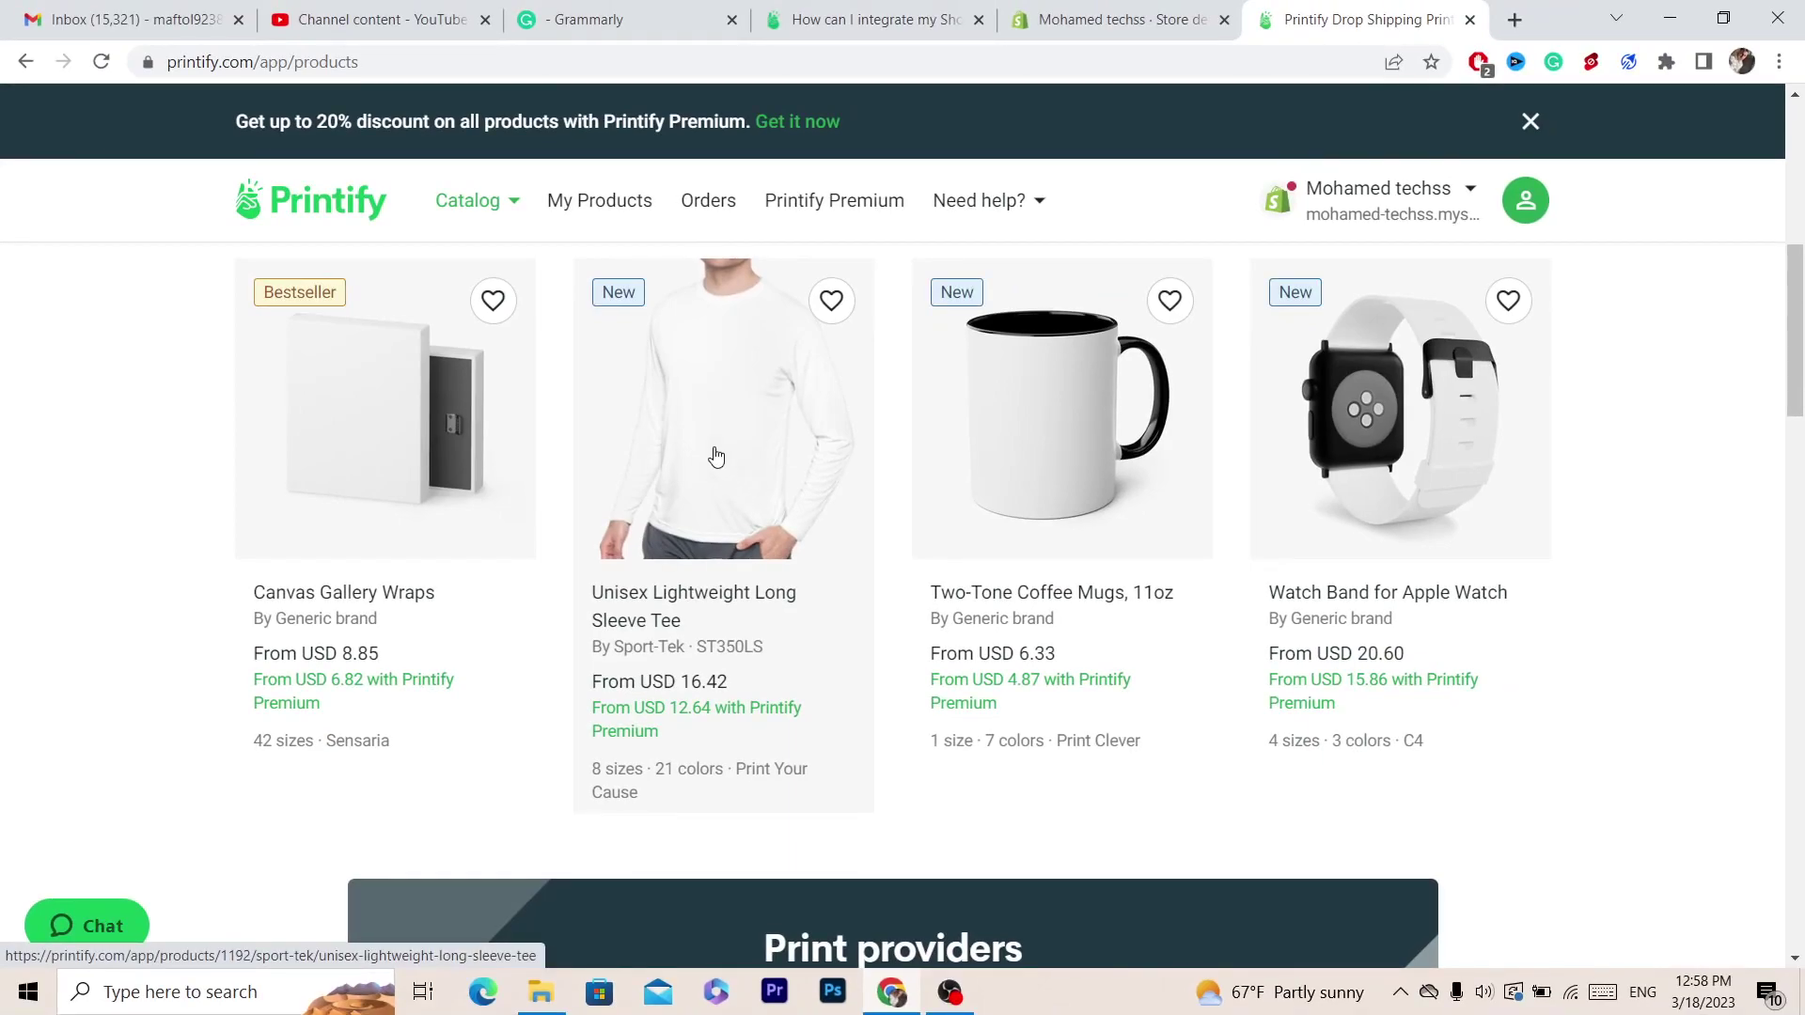
{"action": "left_click", "coordinate": [731, 496]}
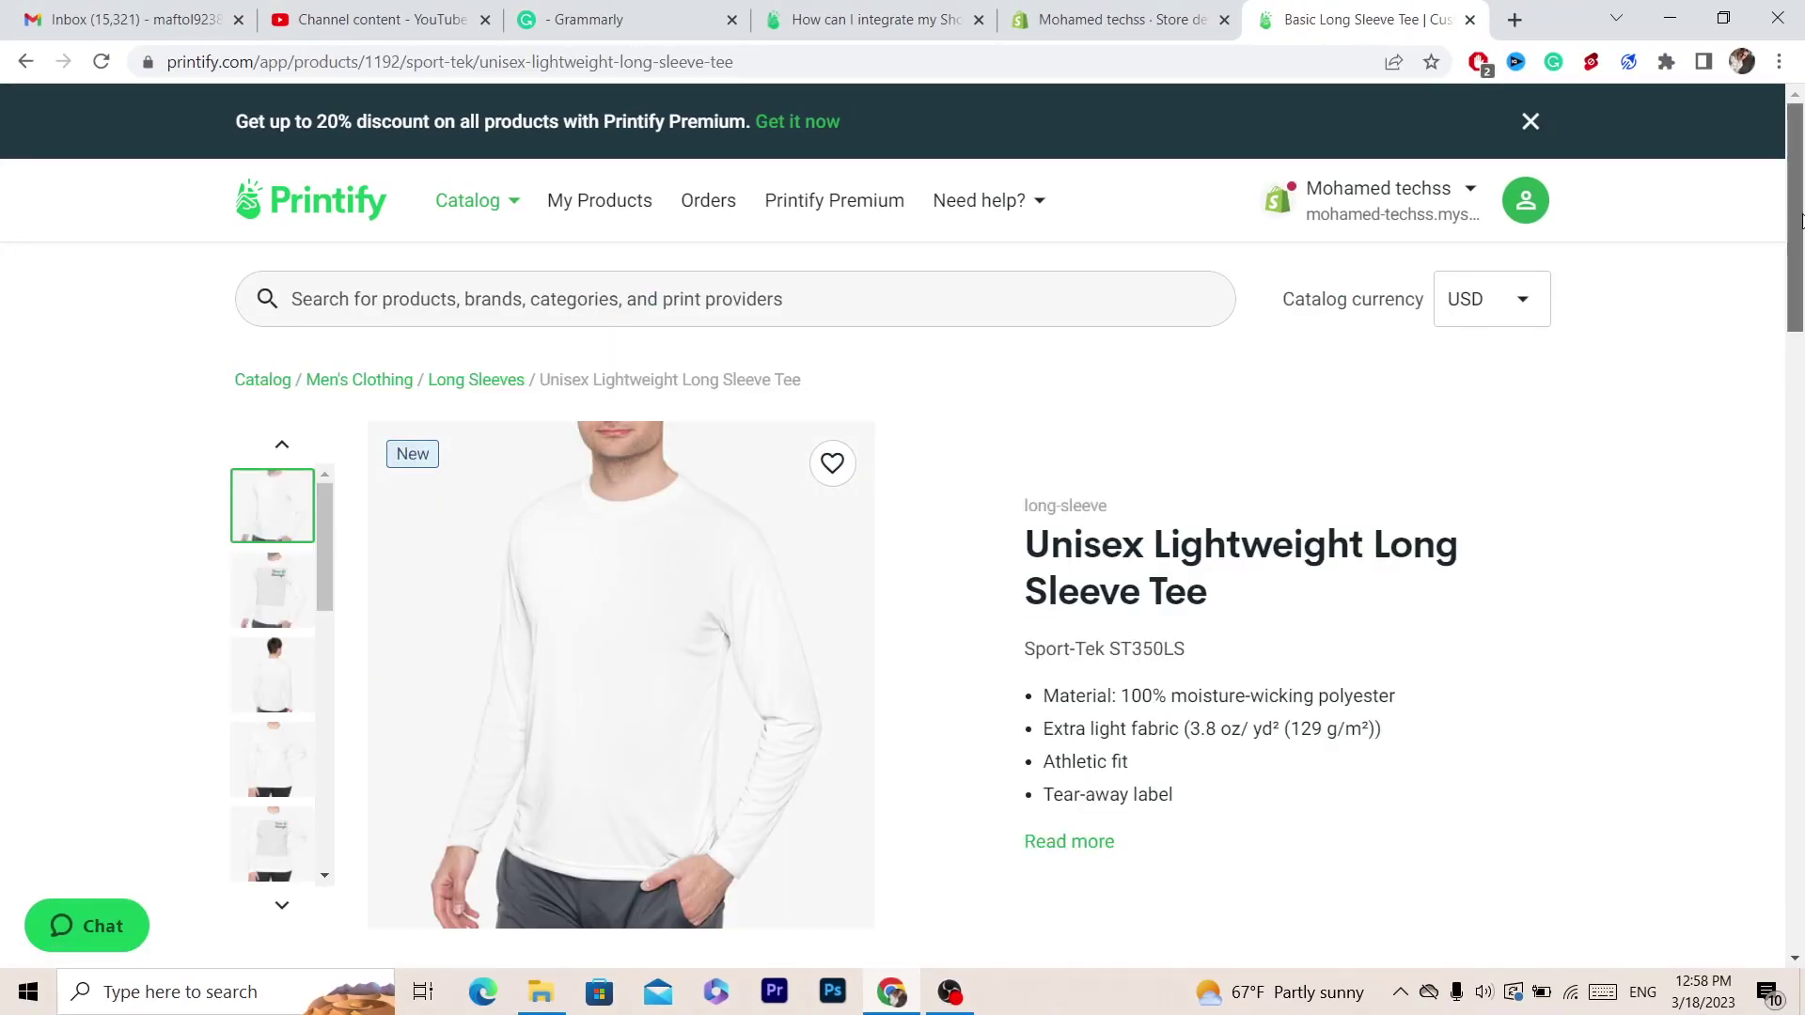
{"action": "left_click_drag", "start_coordinate": [1800, 220], "coordinate": [1800, 268]}
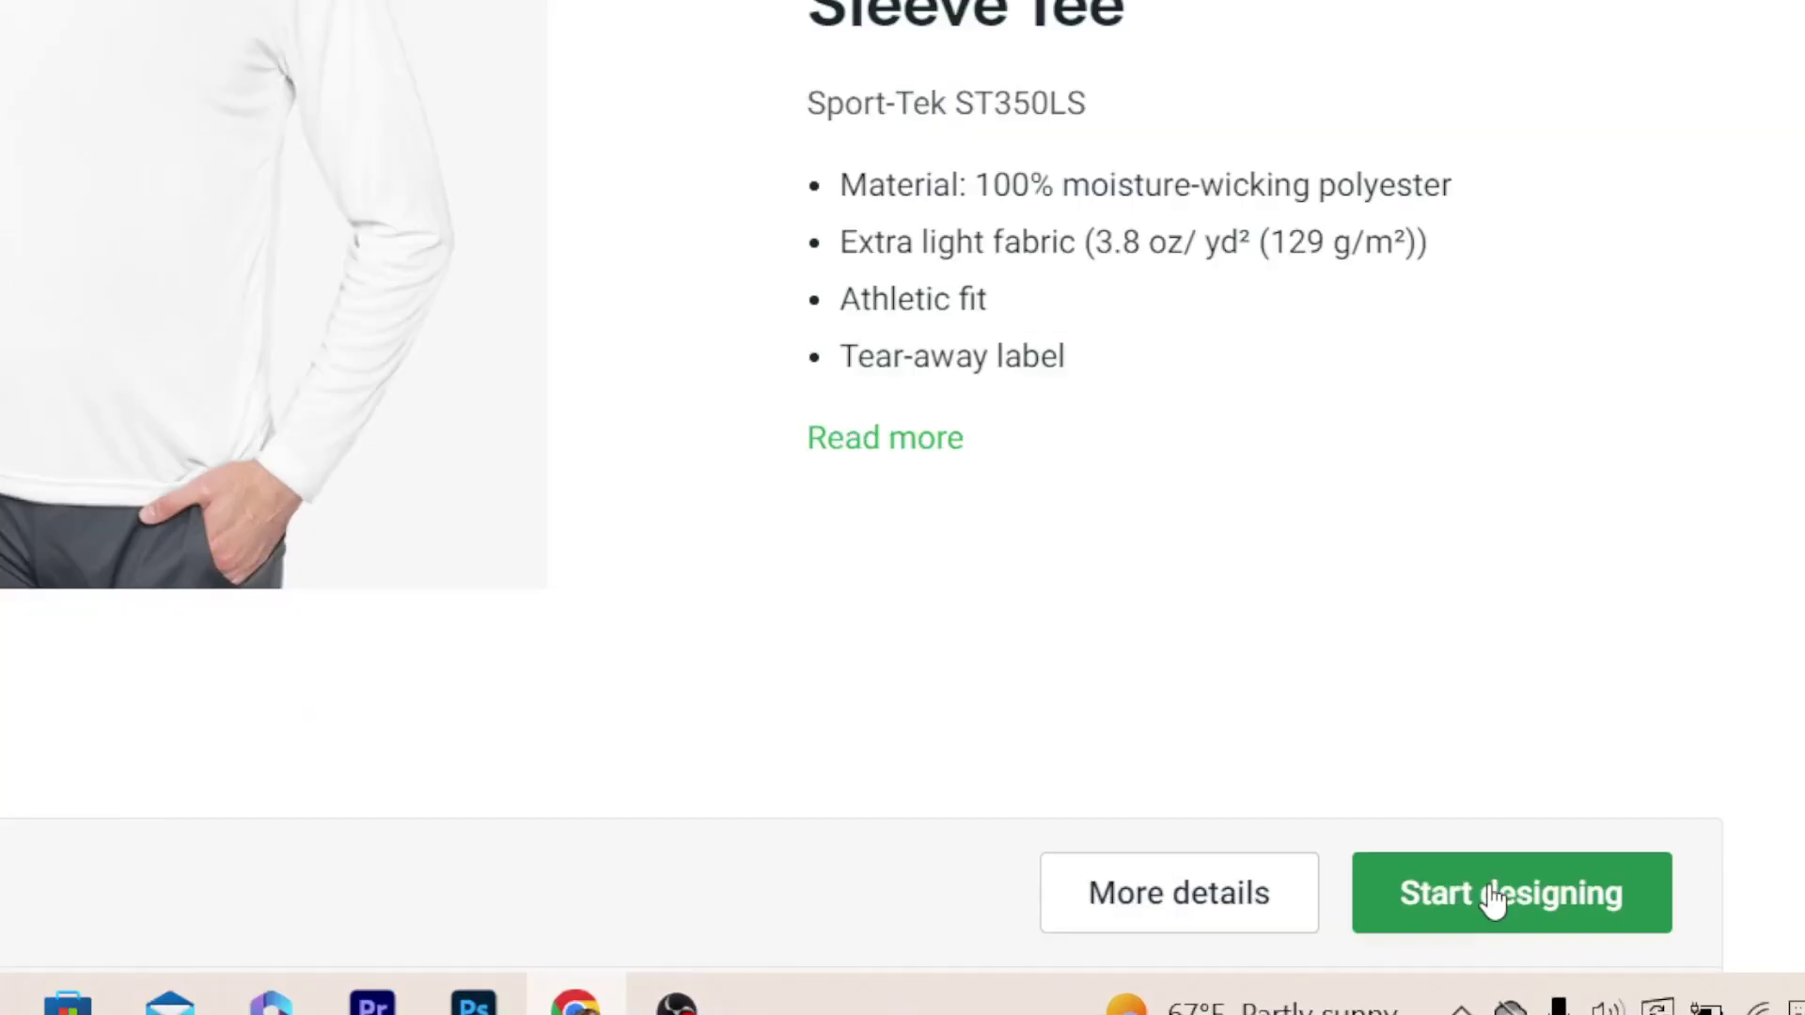
- Start designing the tee and look through the saved templates and uploaded designs
{"action": "left_click", "coordinate": [1419, 924]}
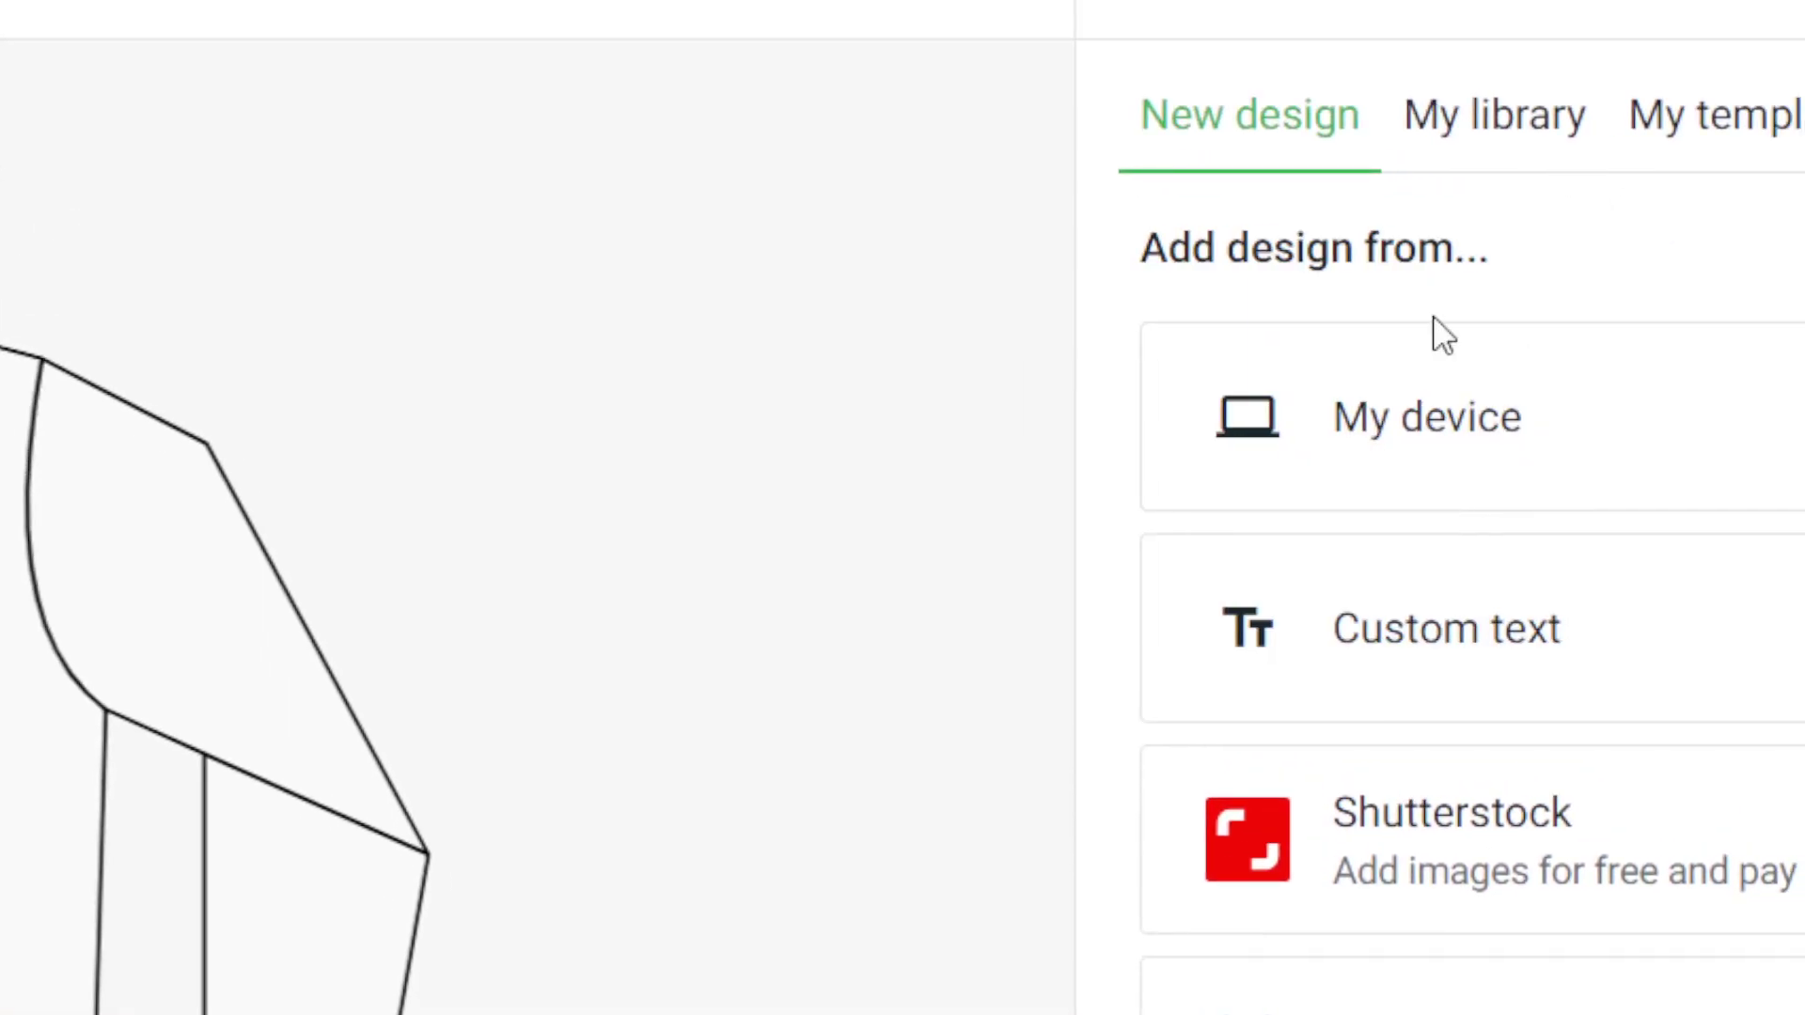
{"action": "left_click", "coordinate": [1725, 137]}
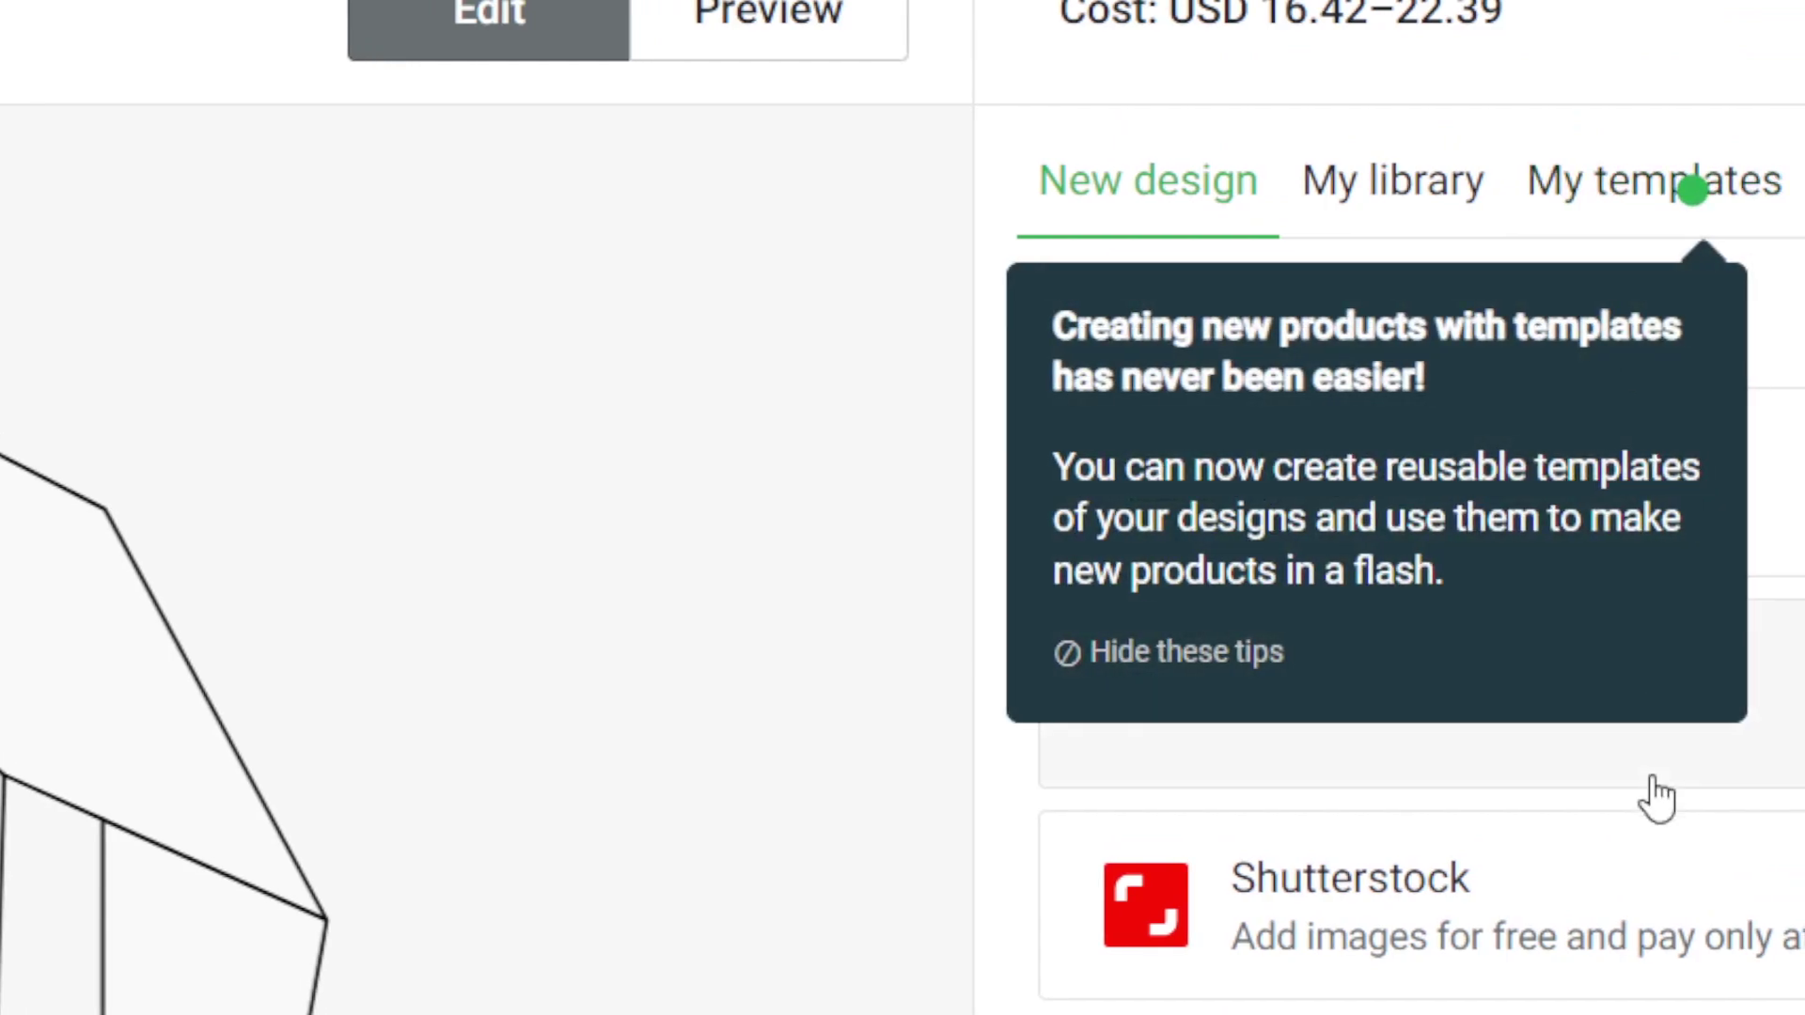
{"action": "left_click", "coordinate": [1622, 216]}
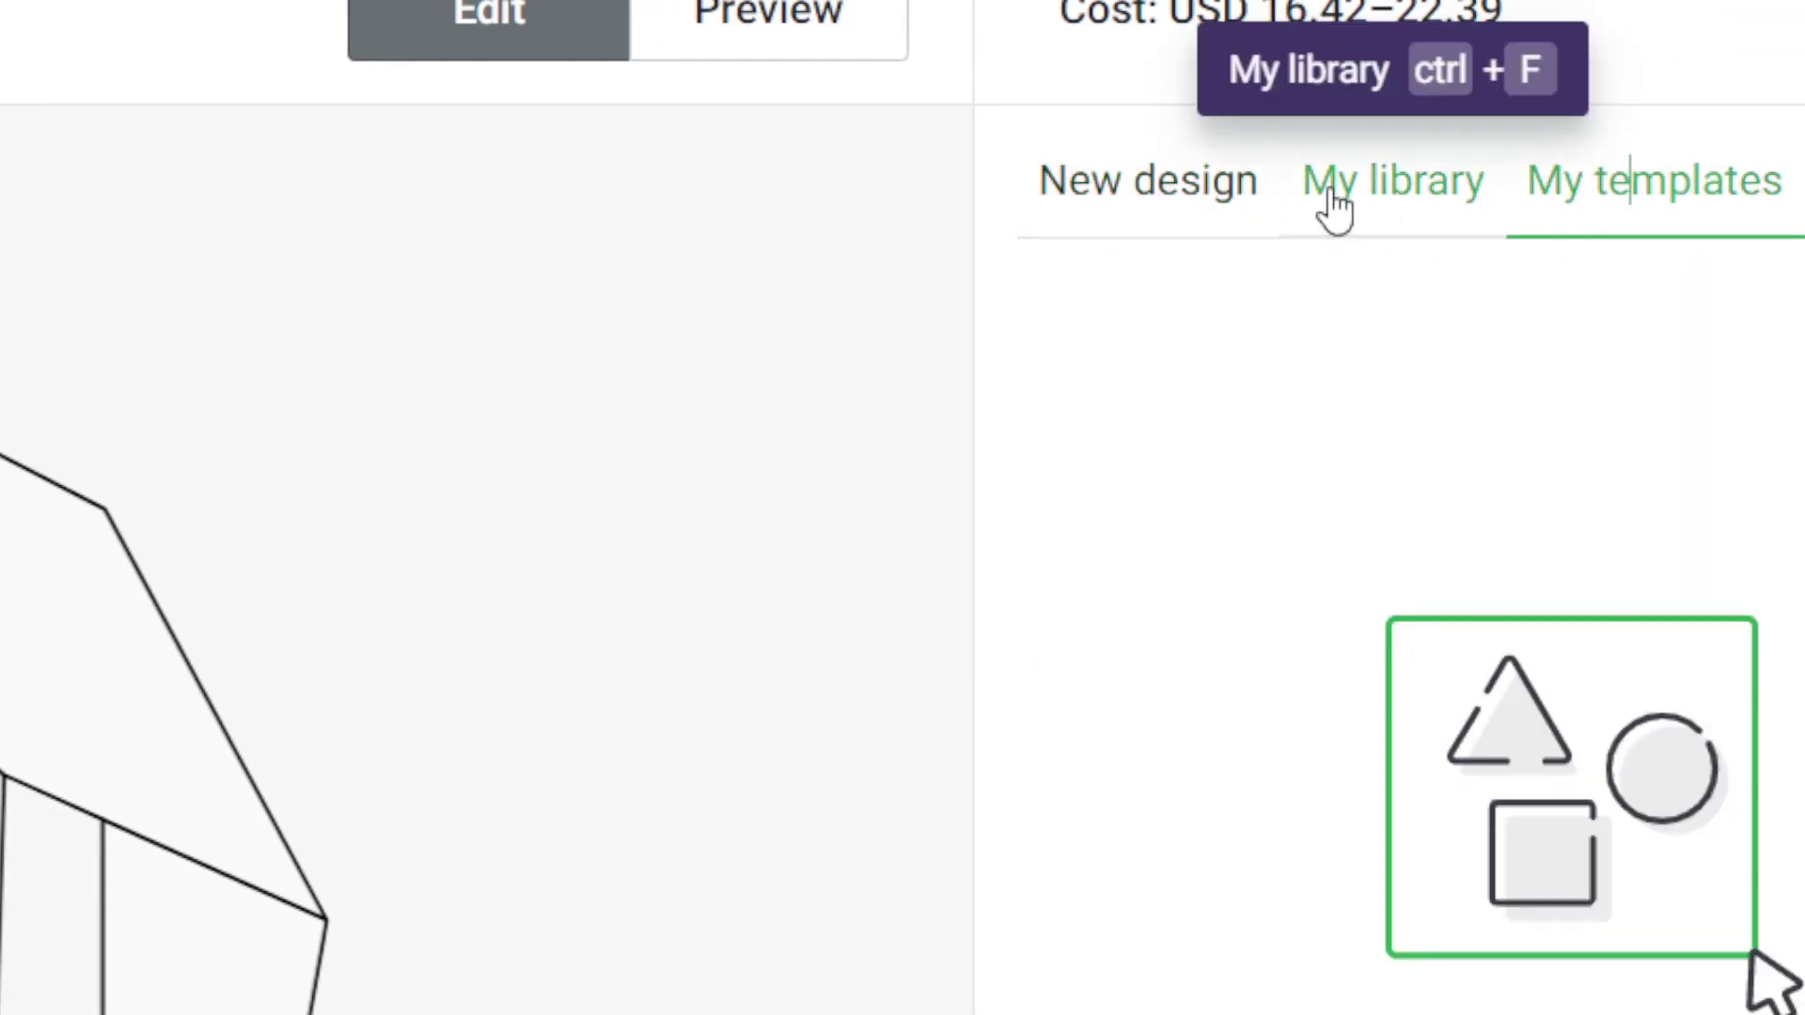
{"action": "left_click", "coordinate": [1335, 209]}
{"action": "left_click", "coordinate": [1158, 198]}
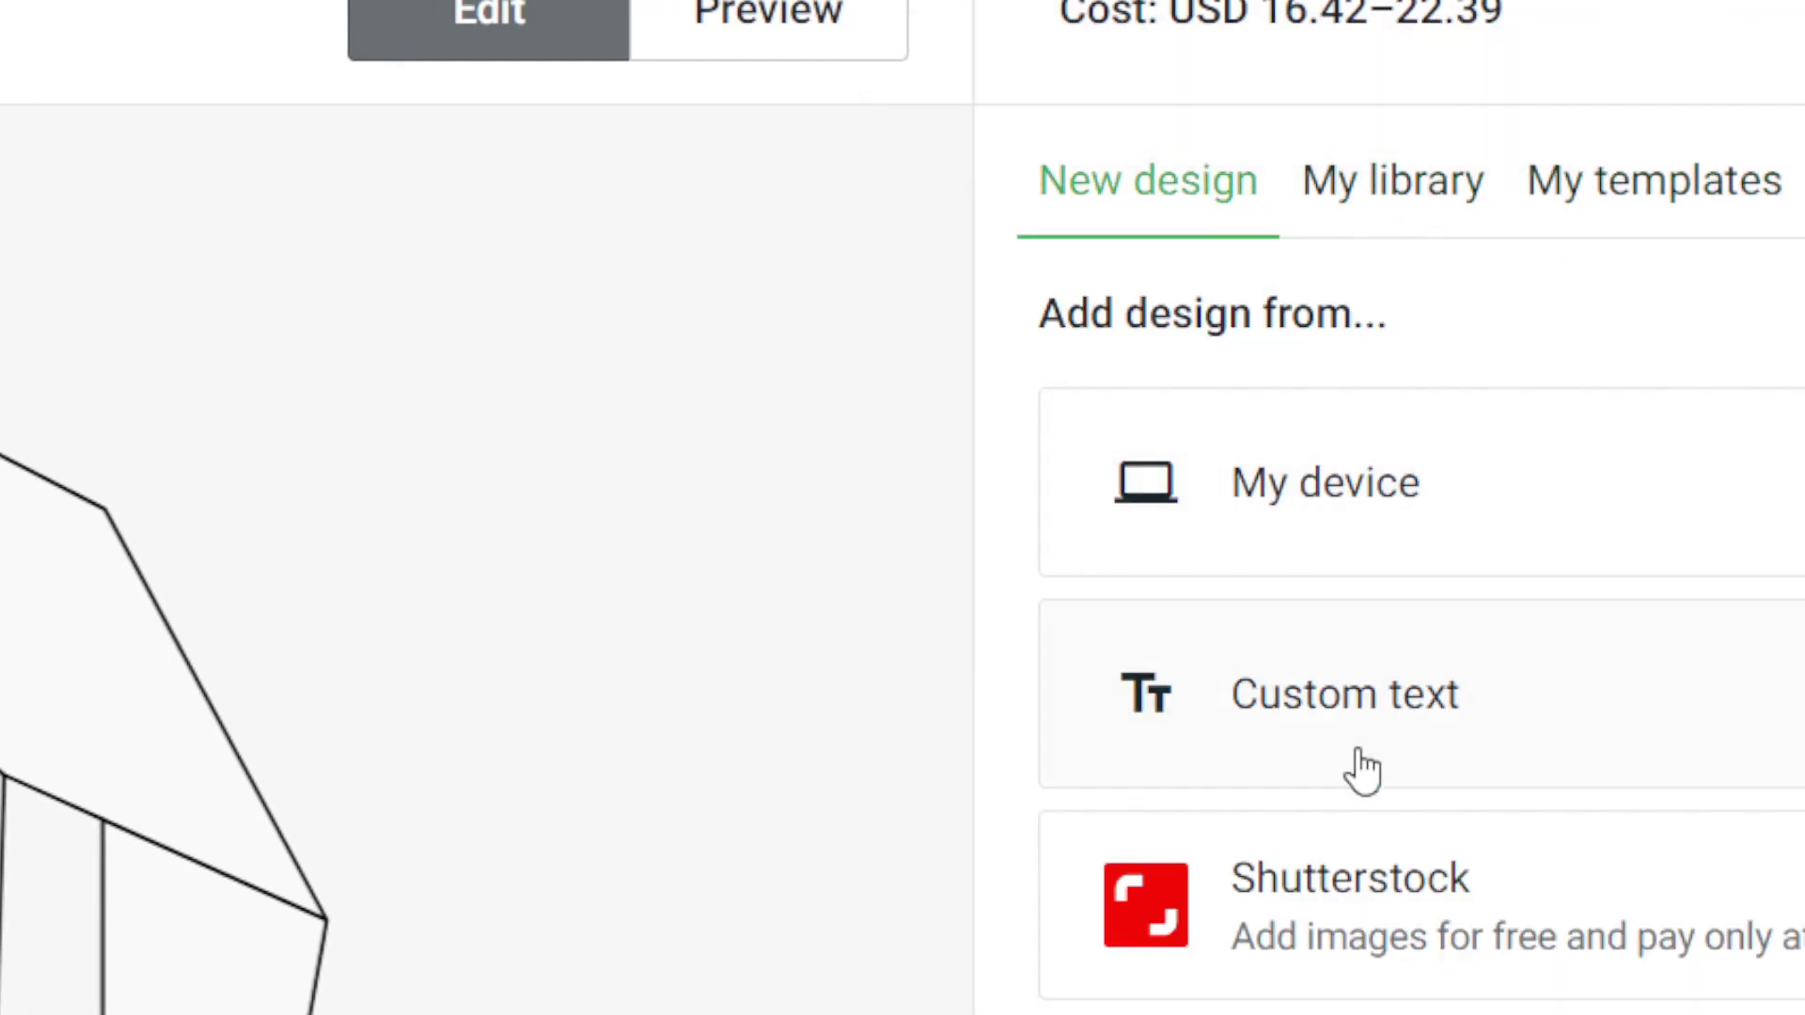
- Add a custom text layer to the shirt's front reading 'liKE THE VIDEO'
{"action": "left_click", "coordinate": [1421, 733]}
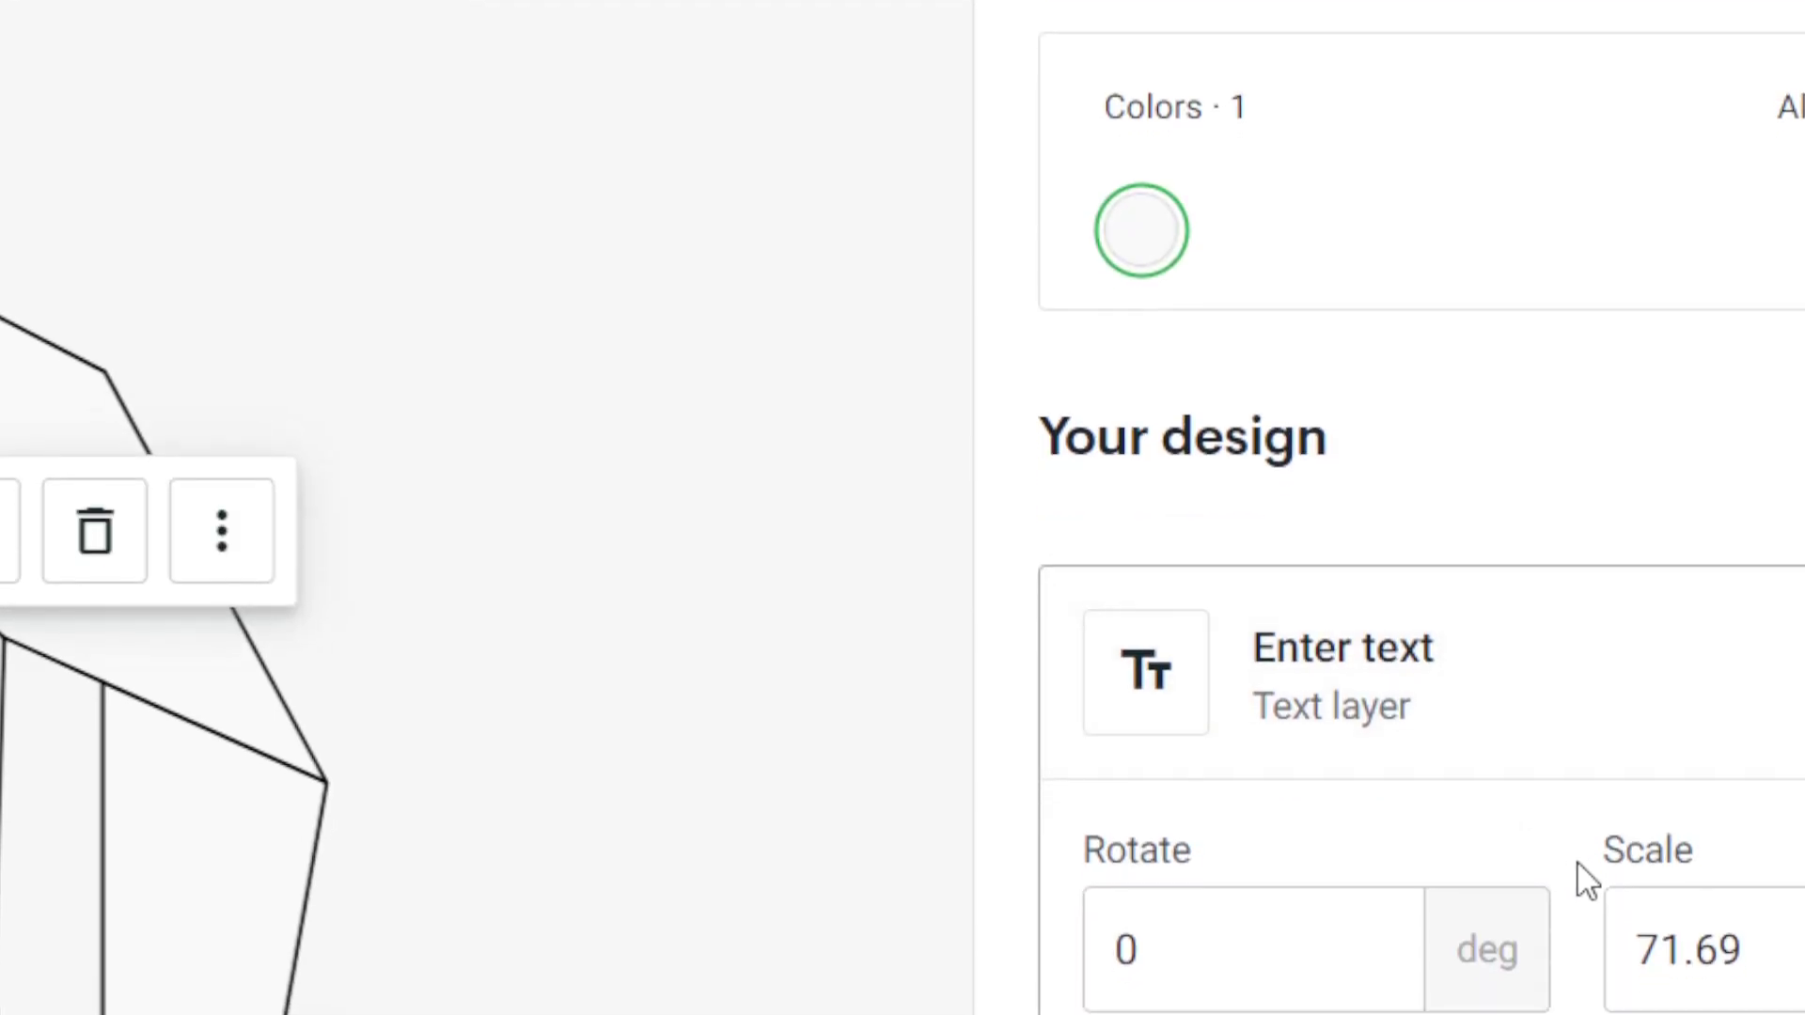
{"action": "type", "text": "HS"}
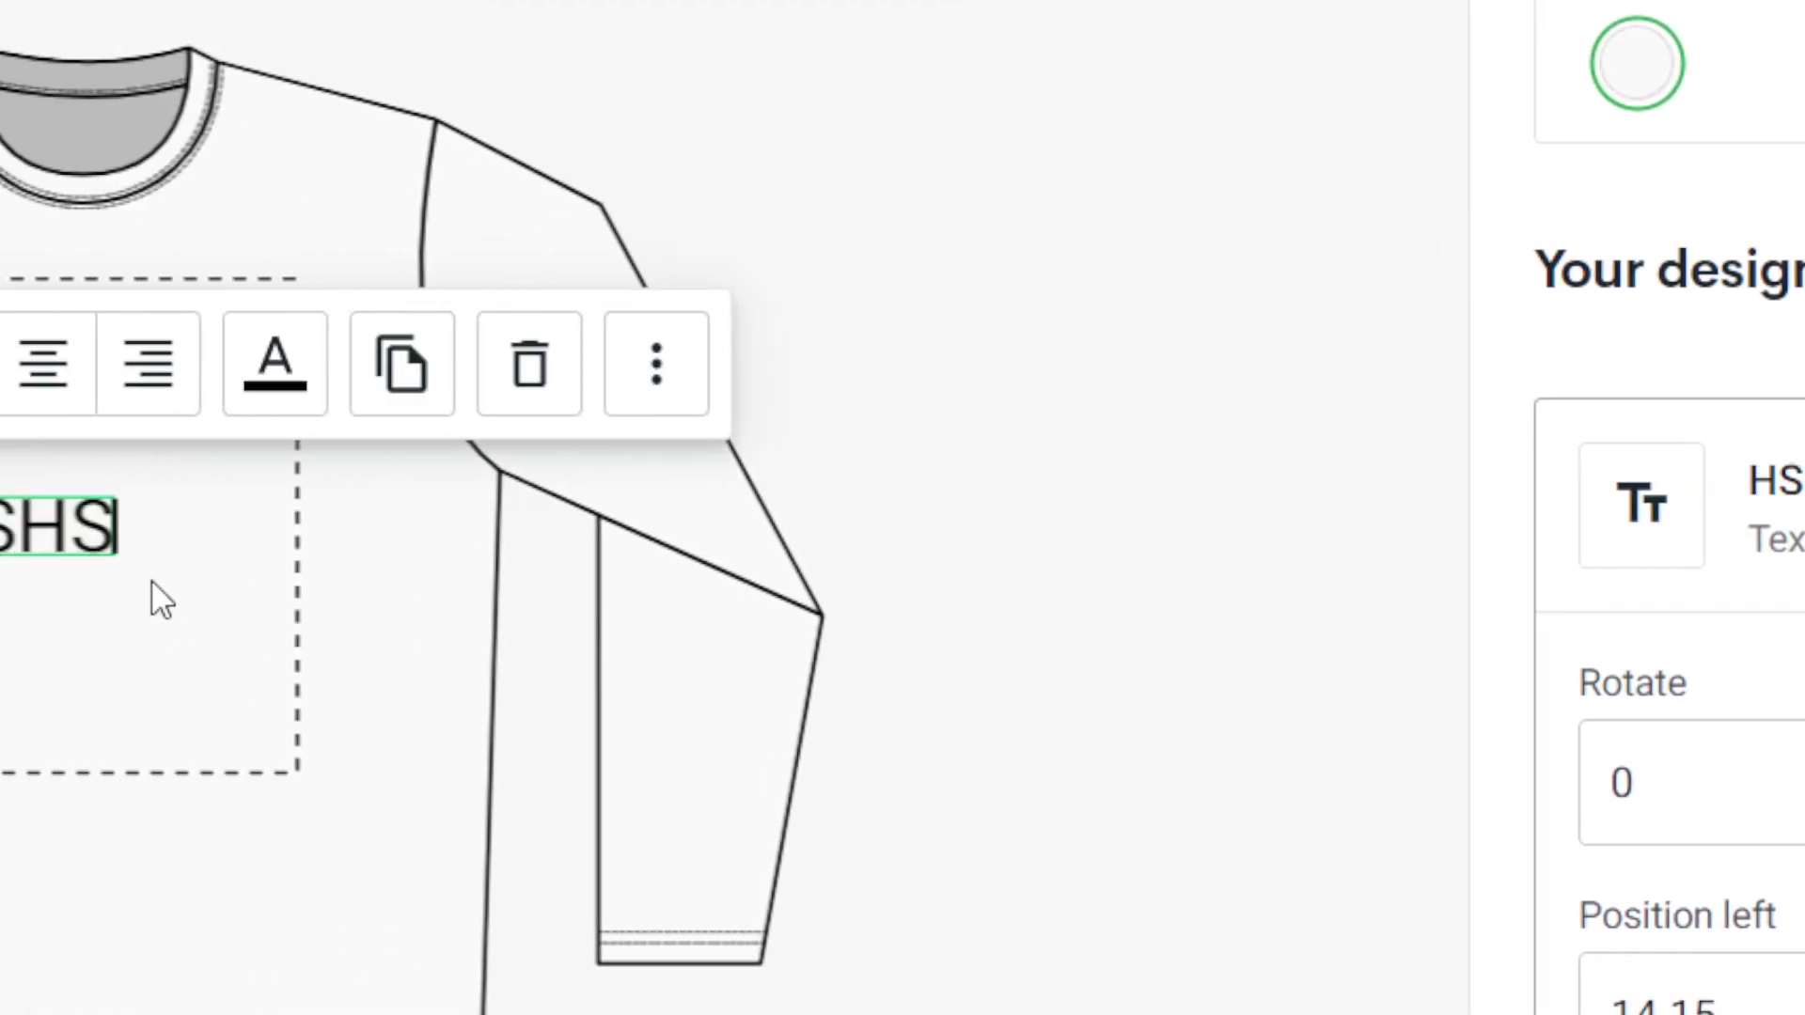
{"action": "key", "text": "BackSpace"}
{"action": "key", "text": "BackSpace"}
{"action": "type", "text": "li"}
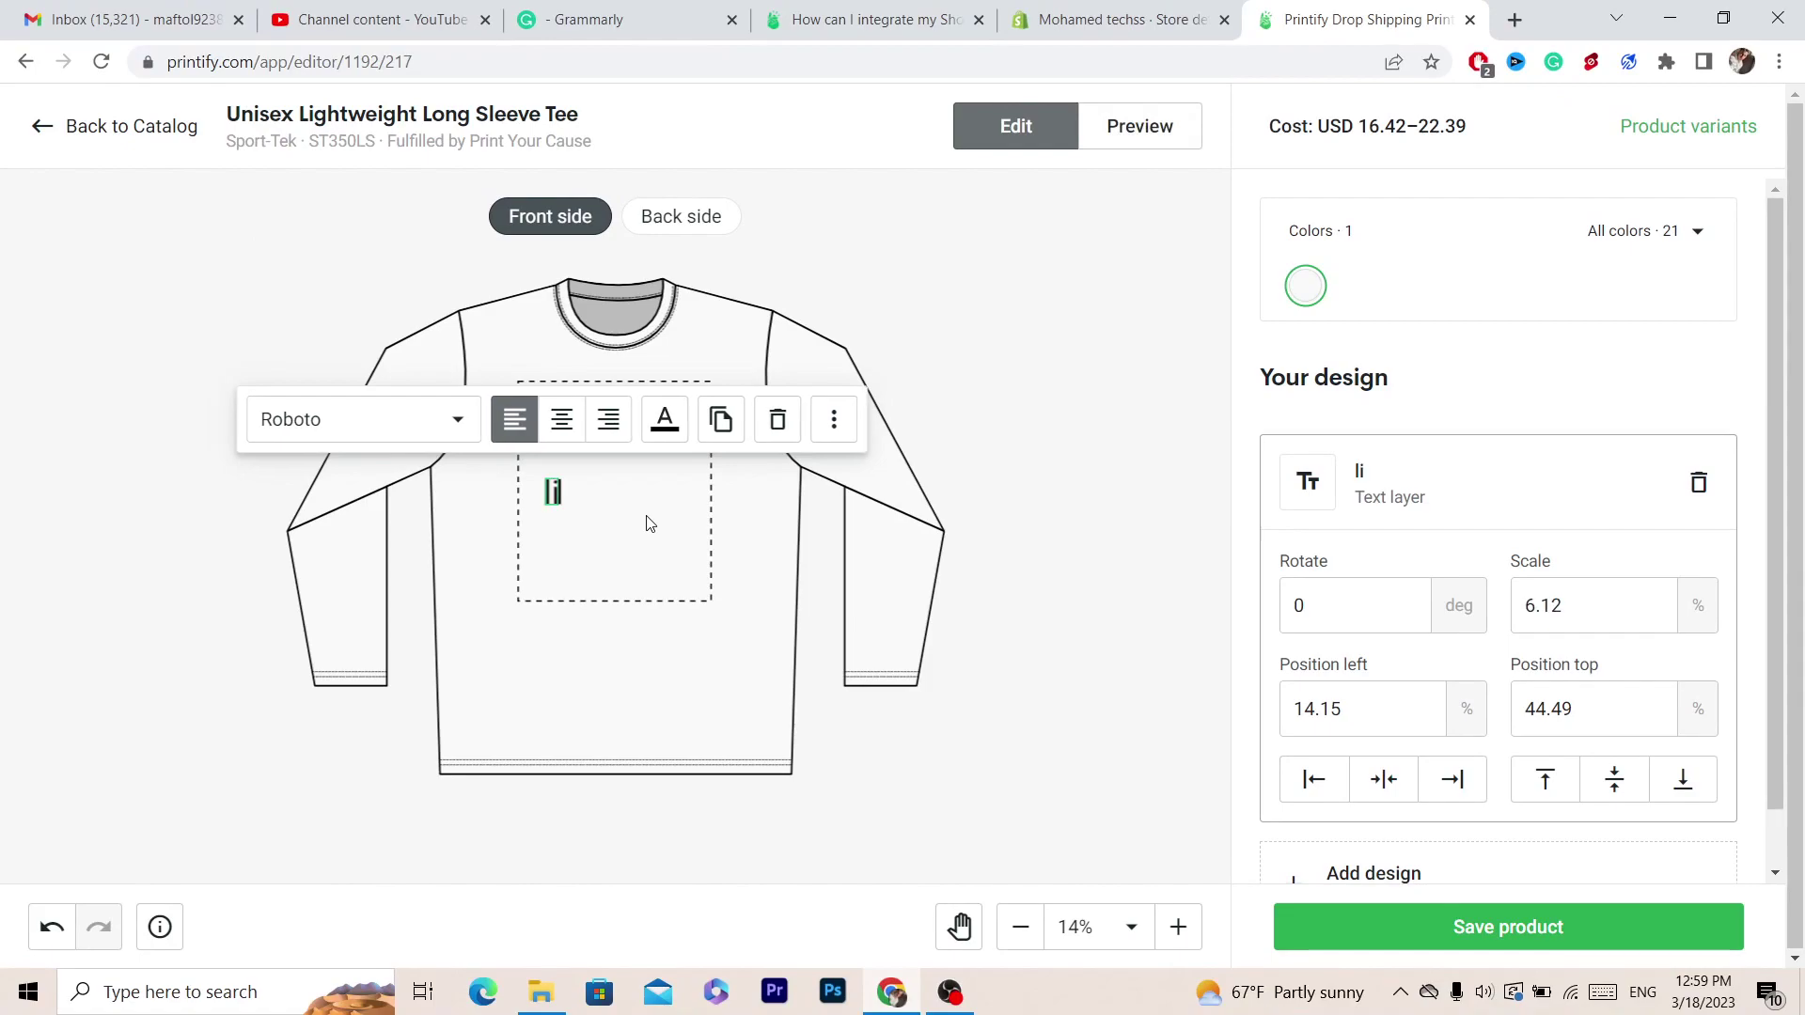
{"action": "type", "text": "le"}
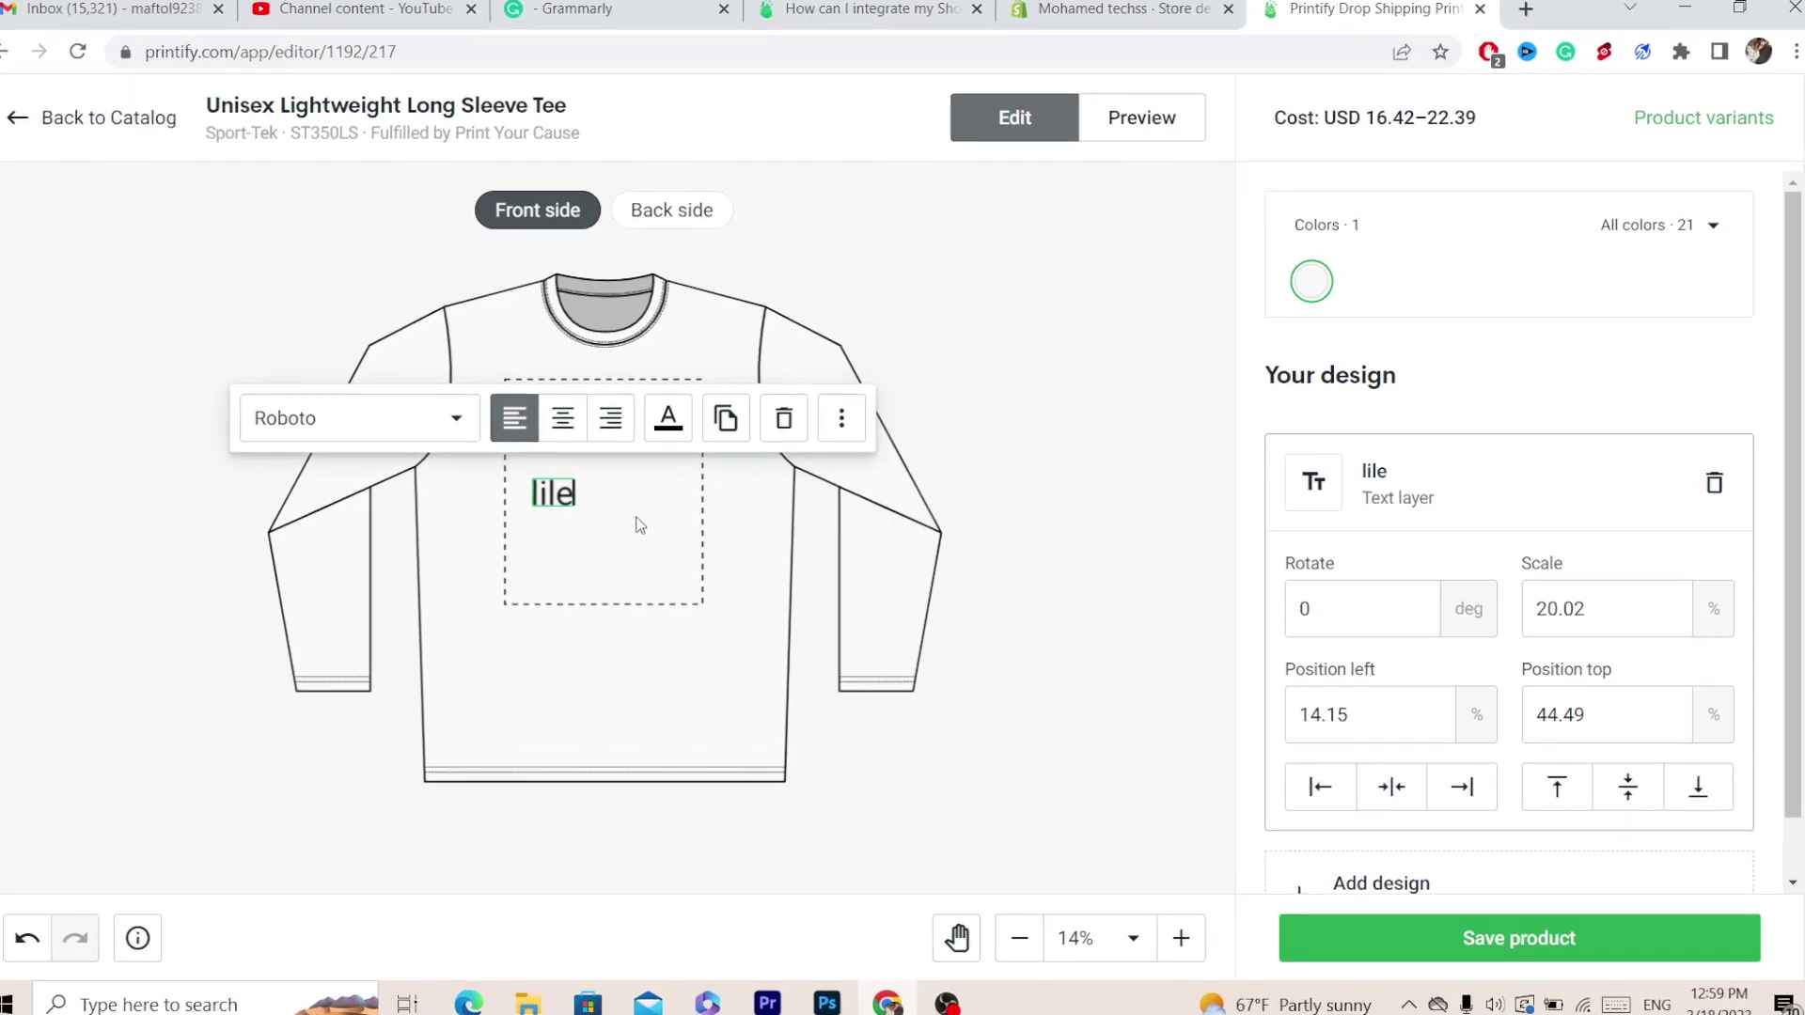
{"action": "key", "text": "BackSpace"}
{"action": "key", "text": "BackSpace"}
{"action": "type", "text": "KE THE VI "}
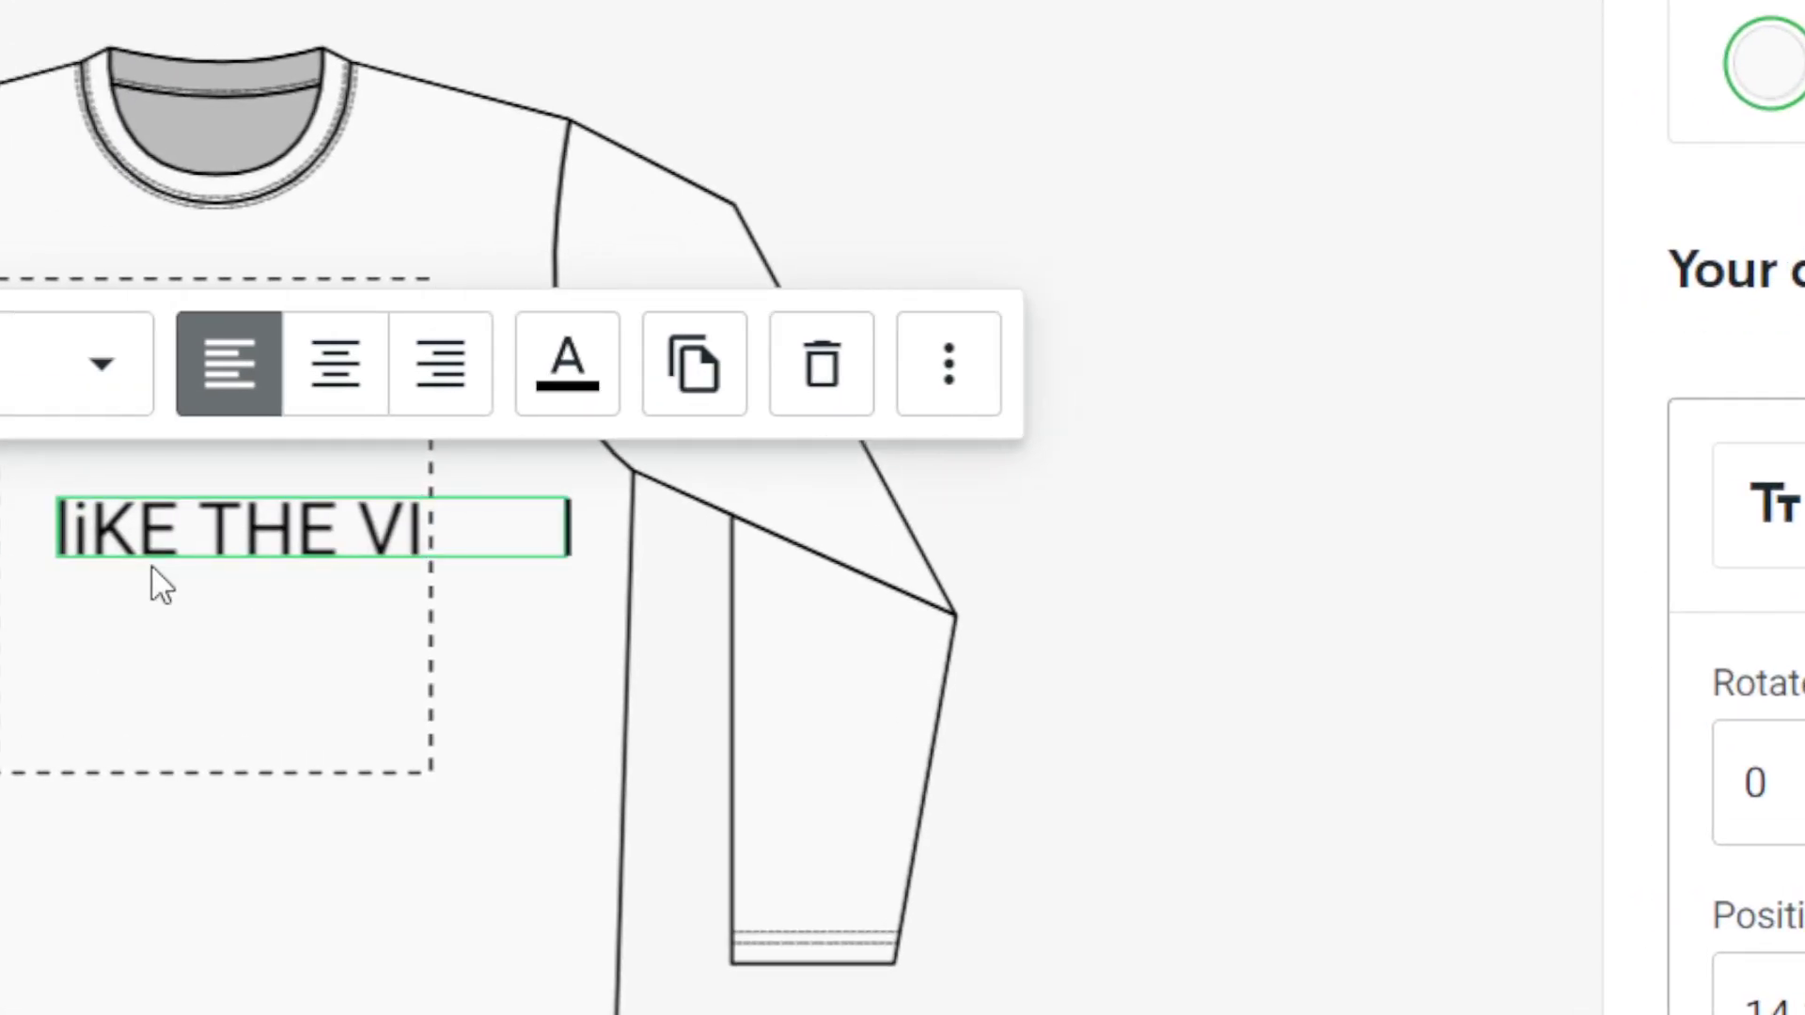
{"action": "type", "text": "DEO"}
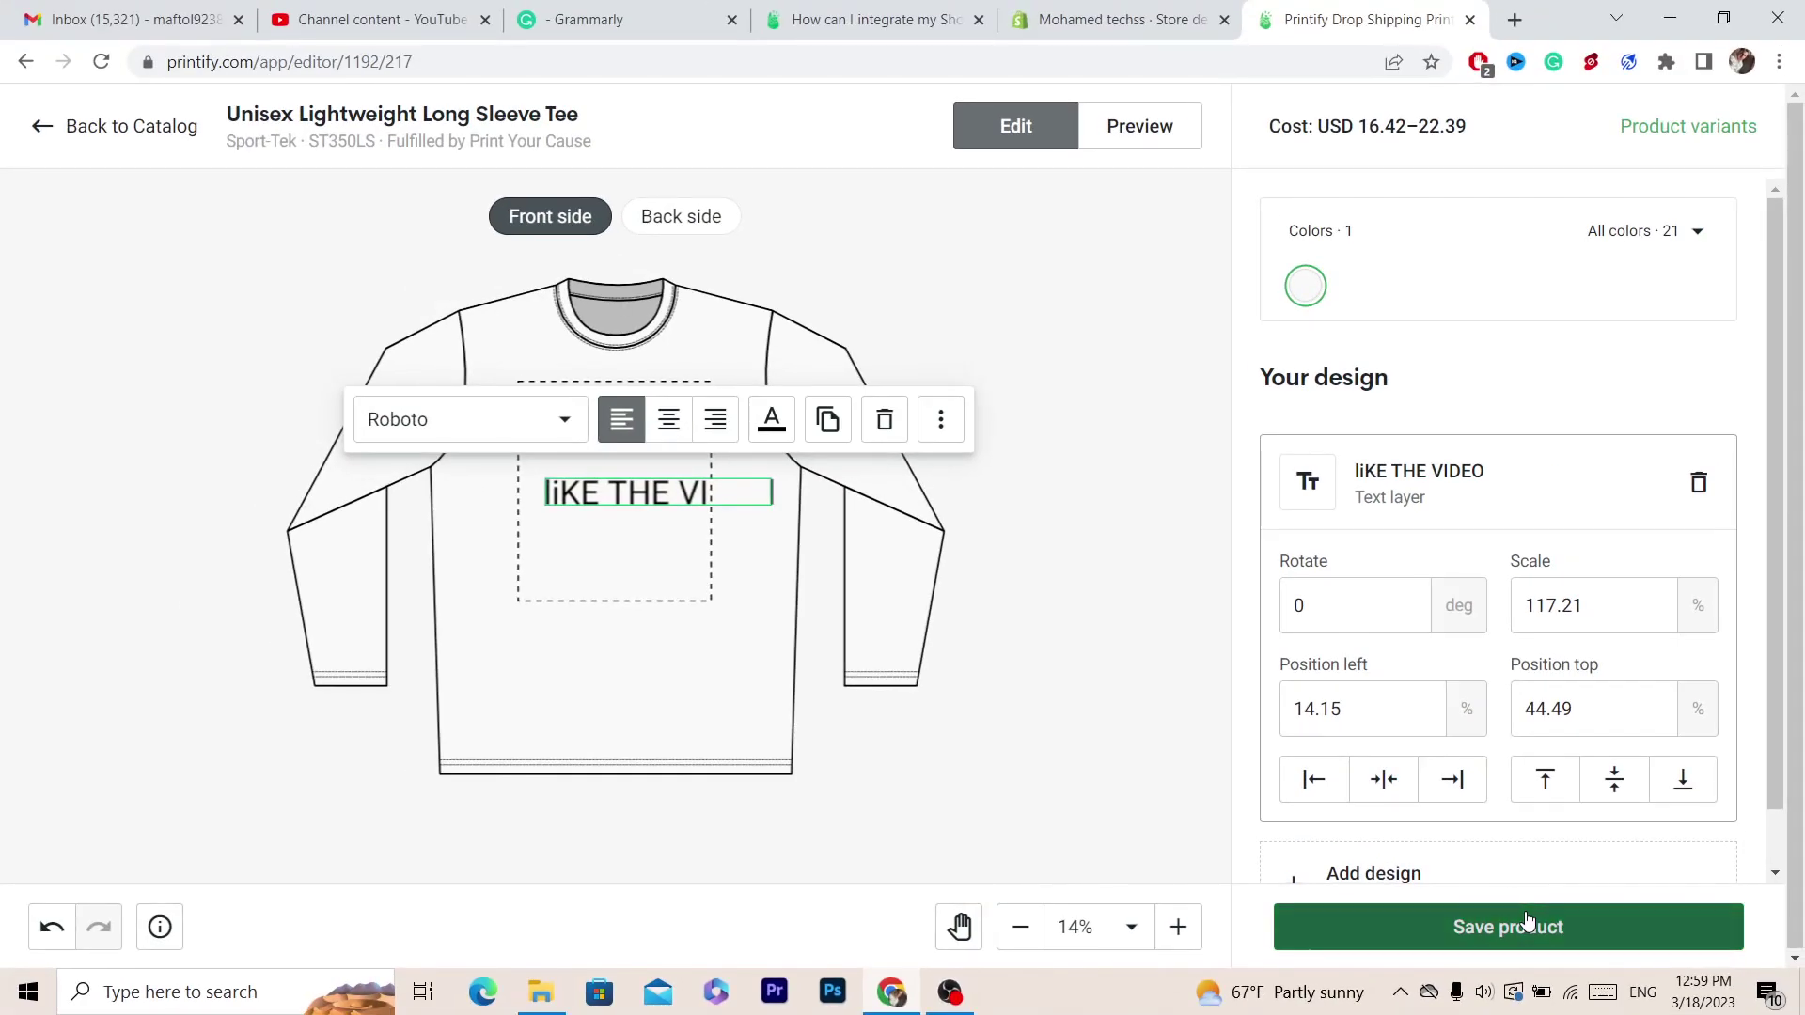
- Save the tee design as a product and publish it to the Shopify store
{"action": "left_click", "coordinate": [1390, 827]}
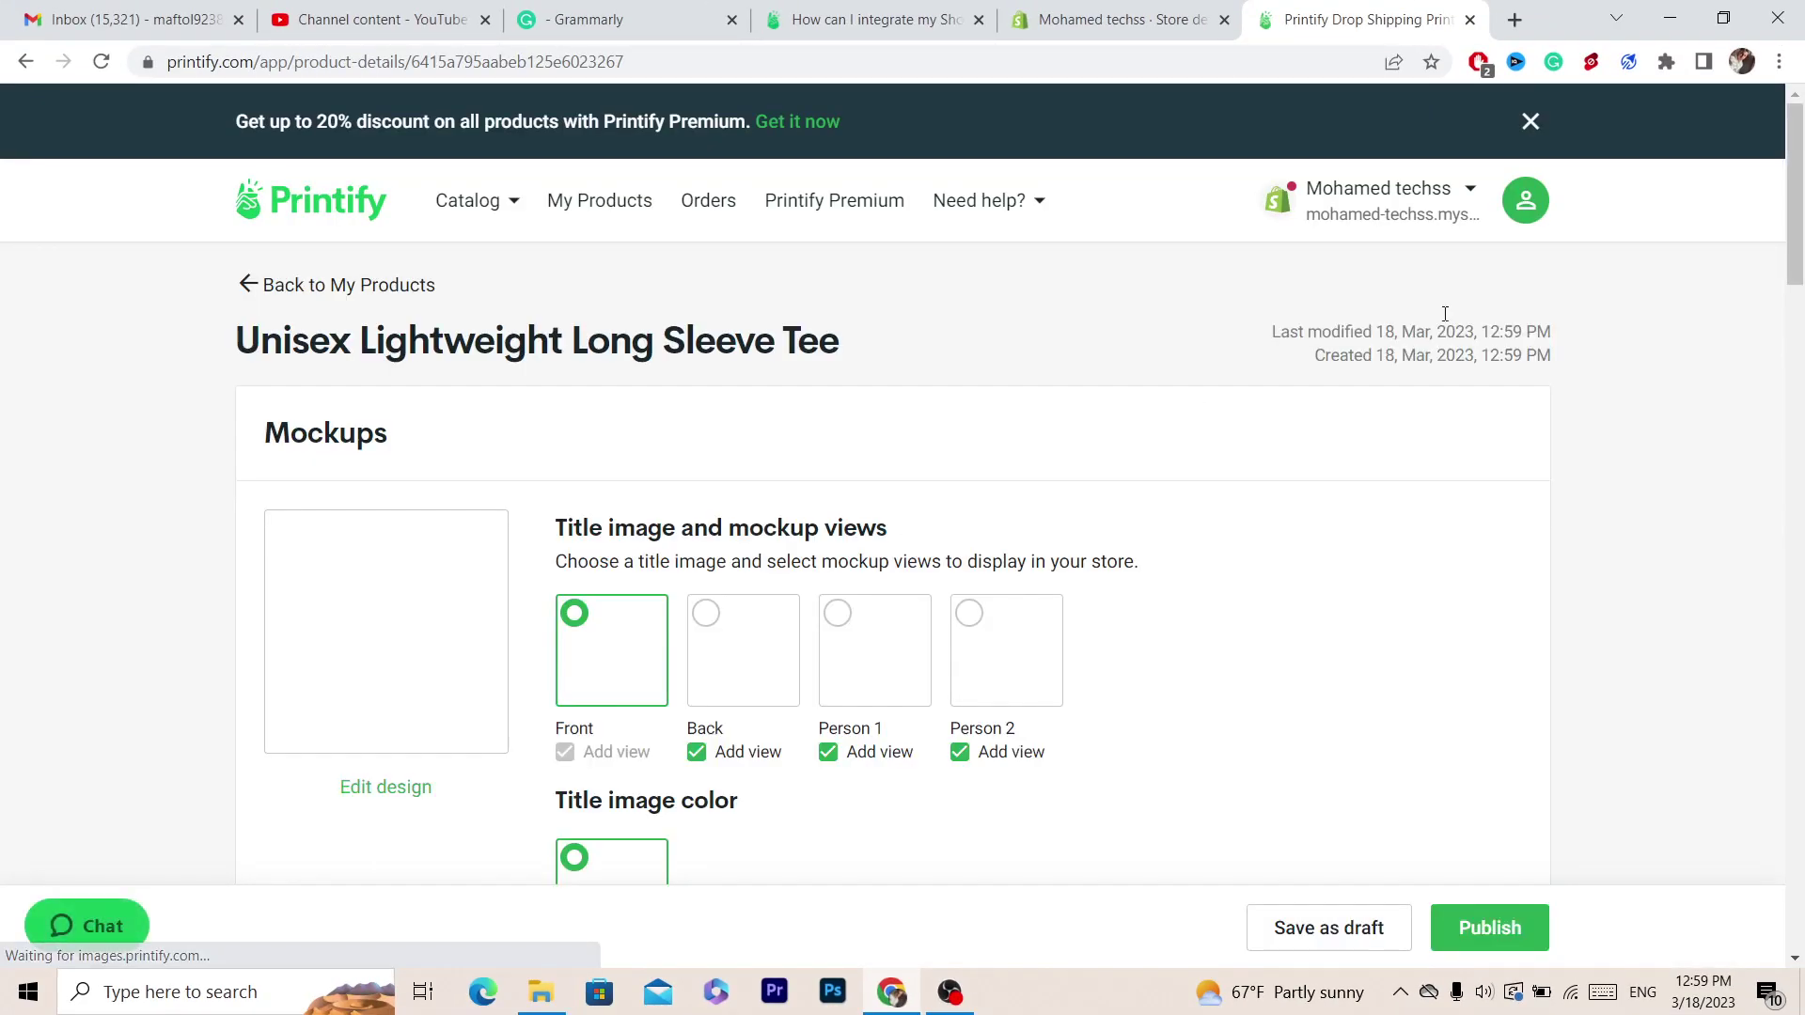
{"action": "left_click_drag", "start_coordinate": [1802, 209], "coordinate": [1789, 938]}
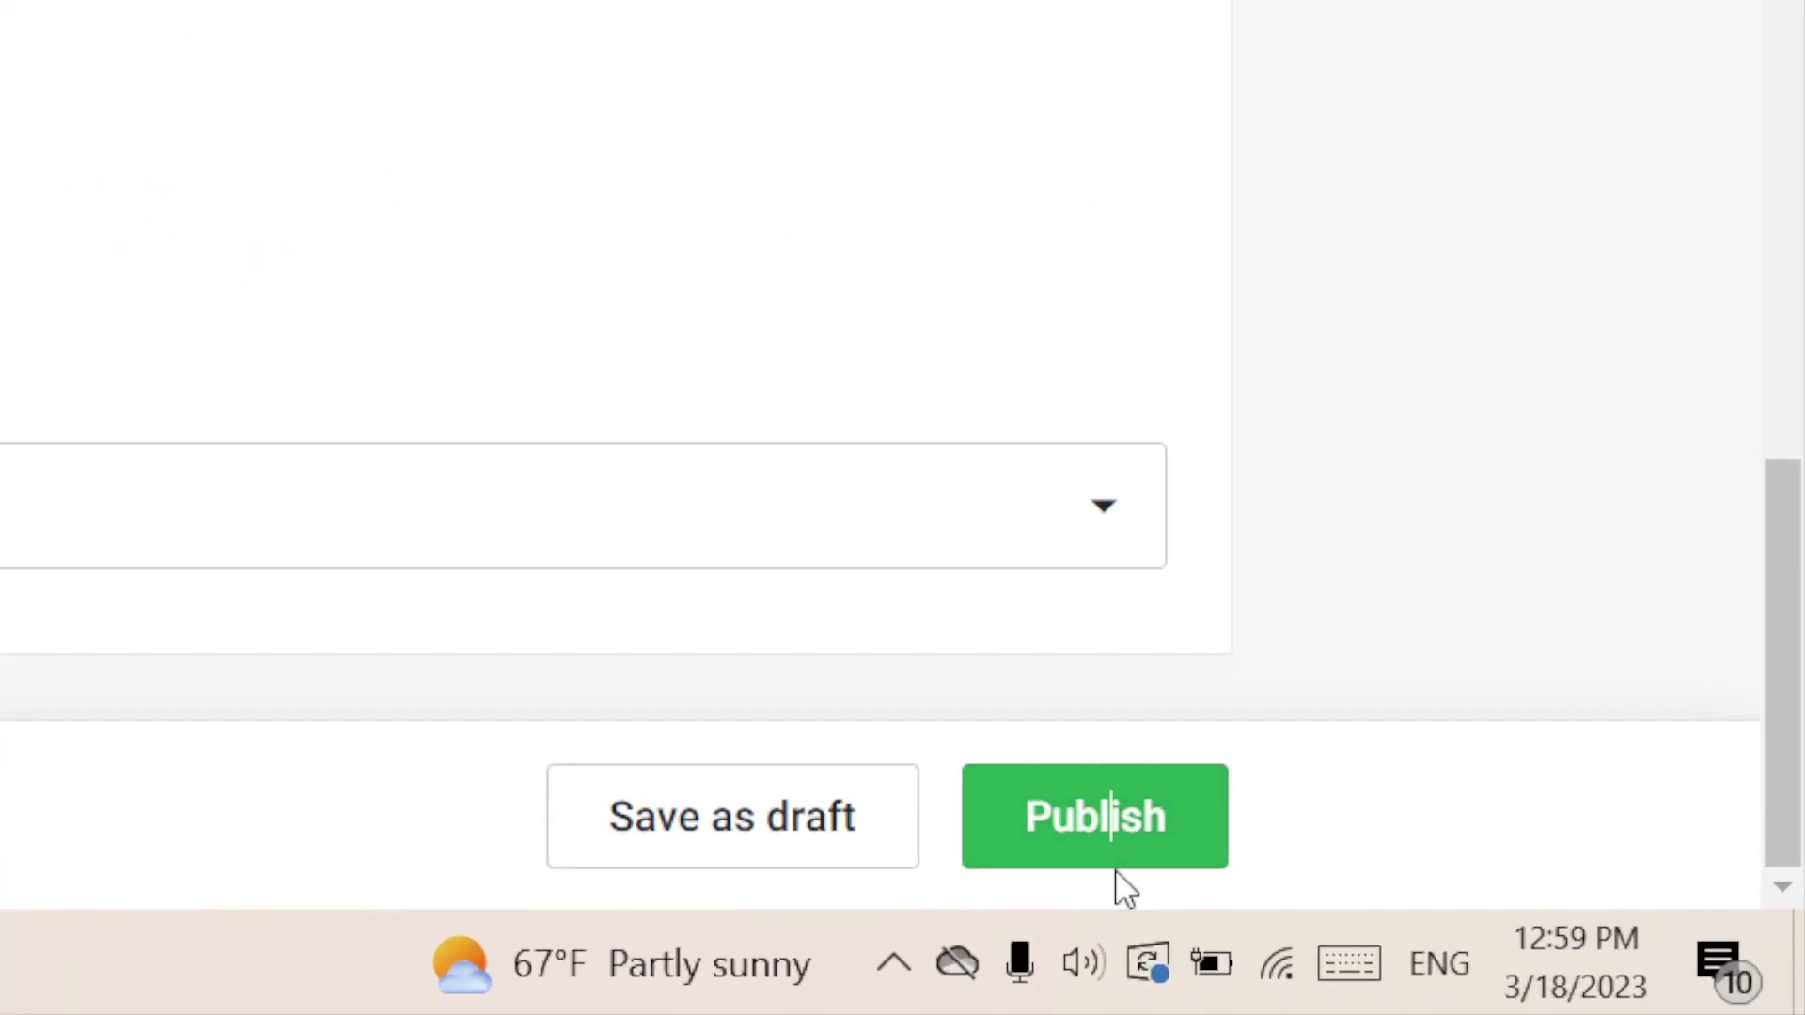
{"action": "left_click", "coordinate": [1488, 936]}
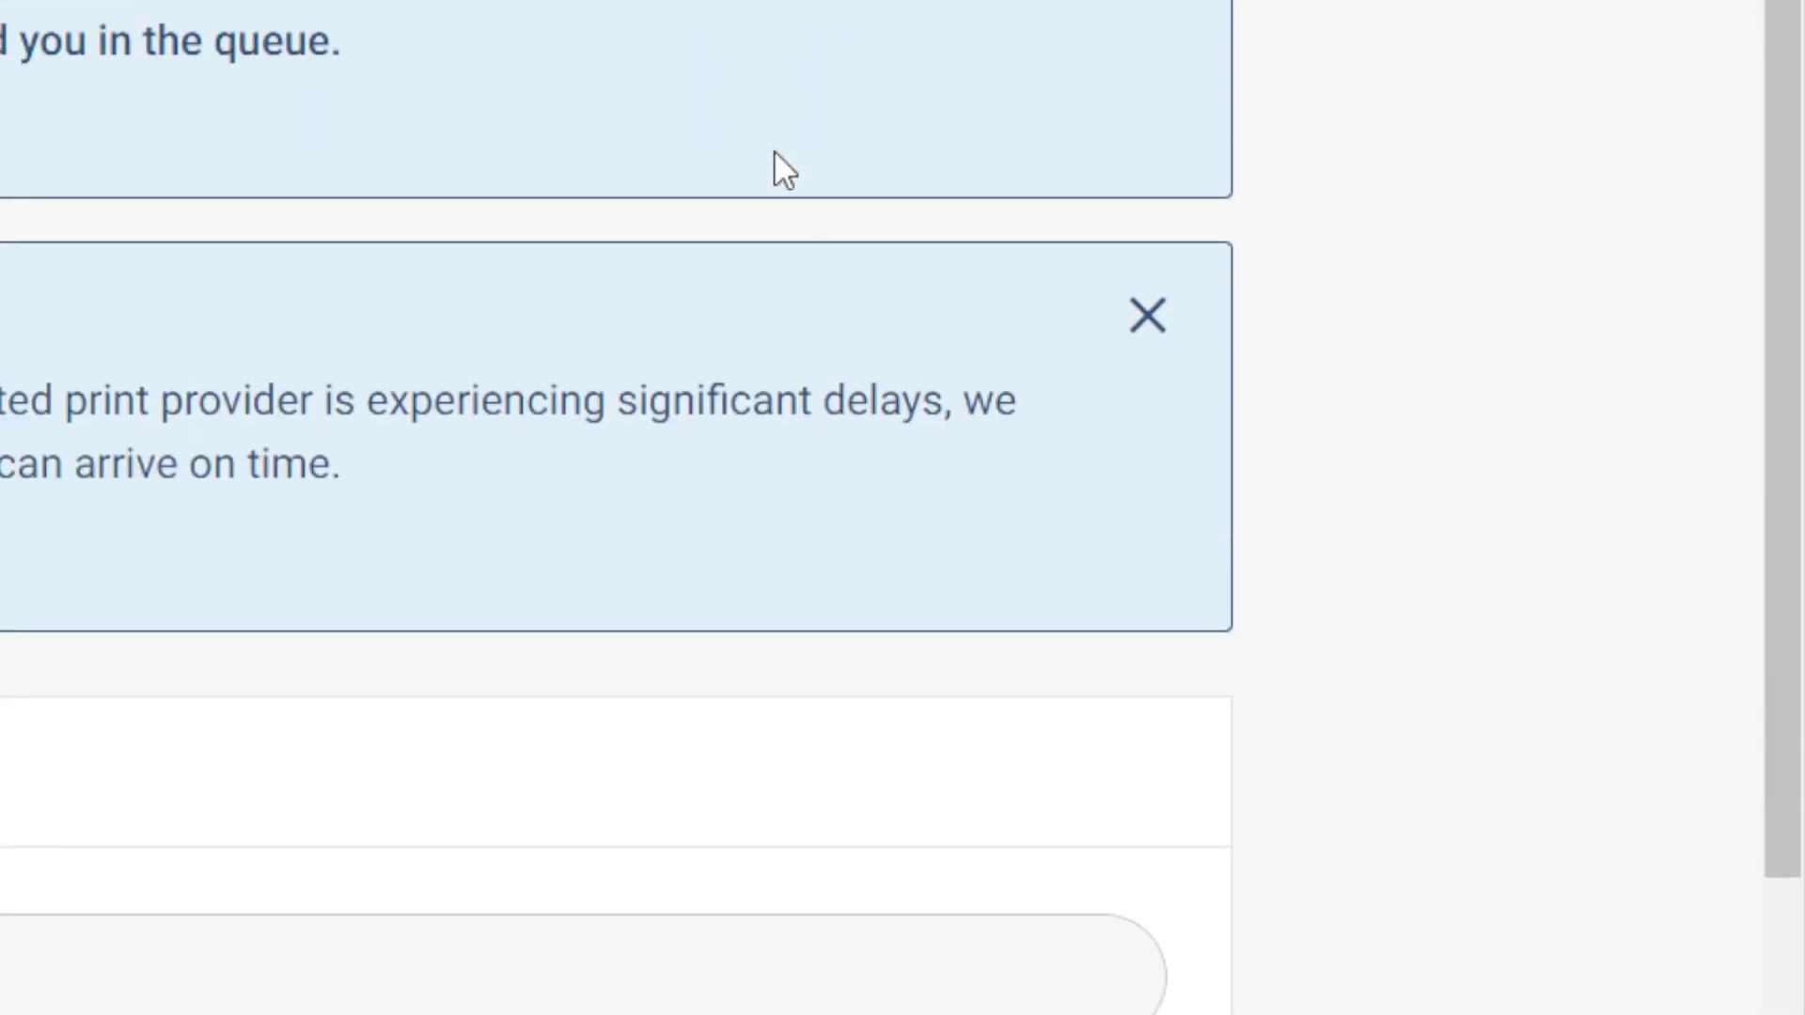
- Confirm the long-sleeve tee's status reads Published in My Products, then return to the Shopify admin
{"action": "scroll", "coordinate": [1801, 362], "scroll_direction": "down", "scroll_amount": 2}
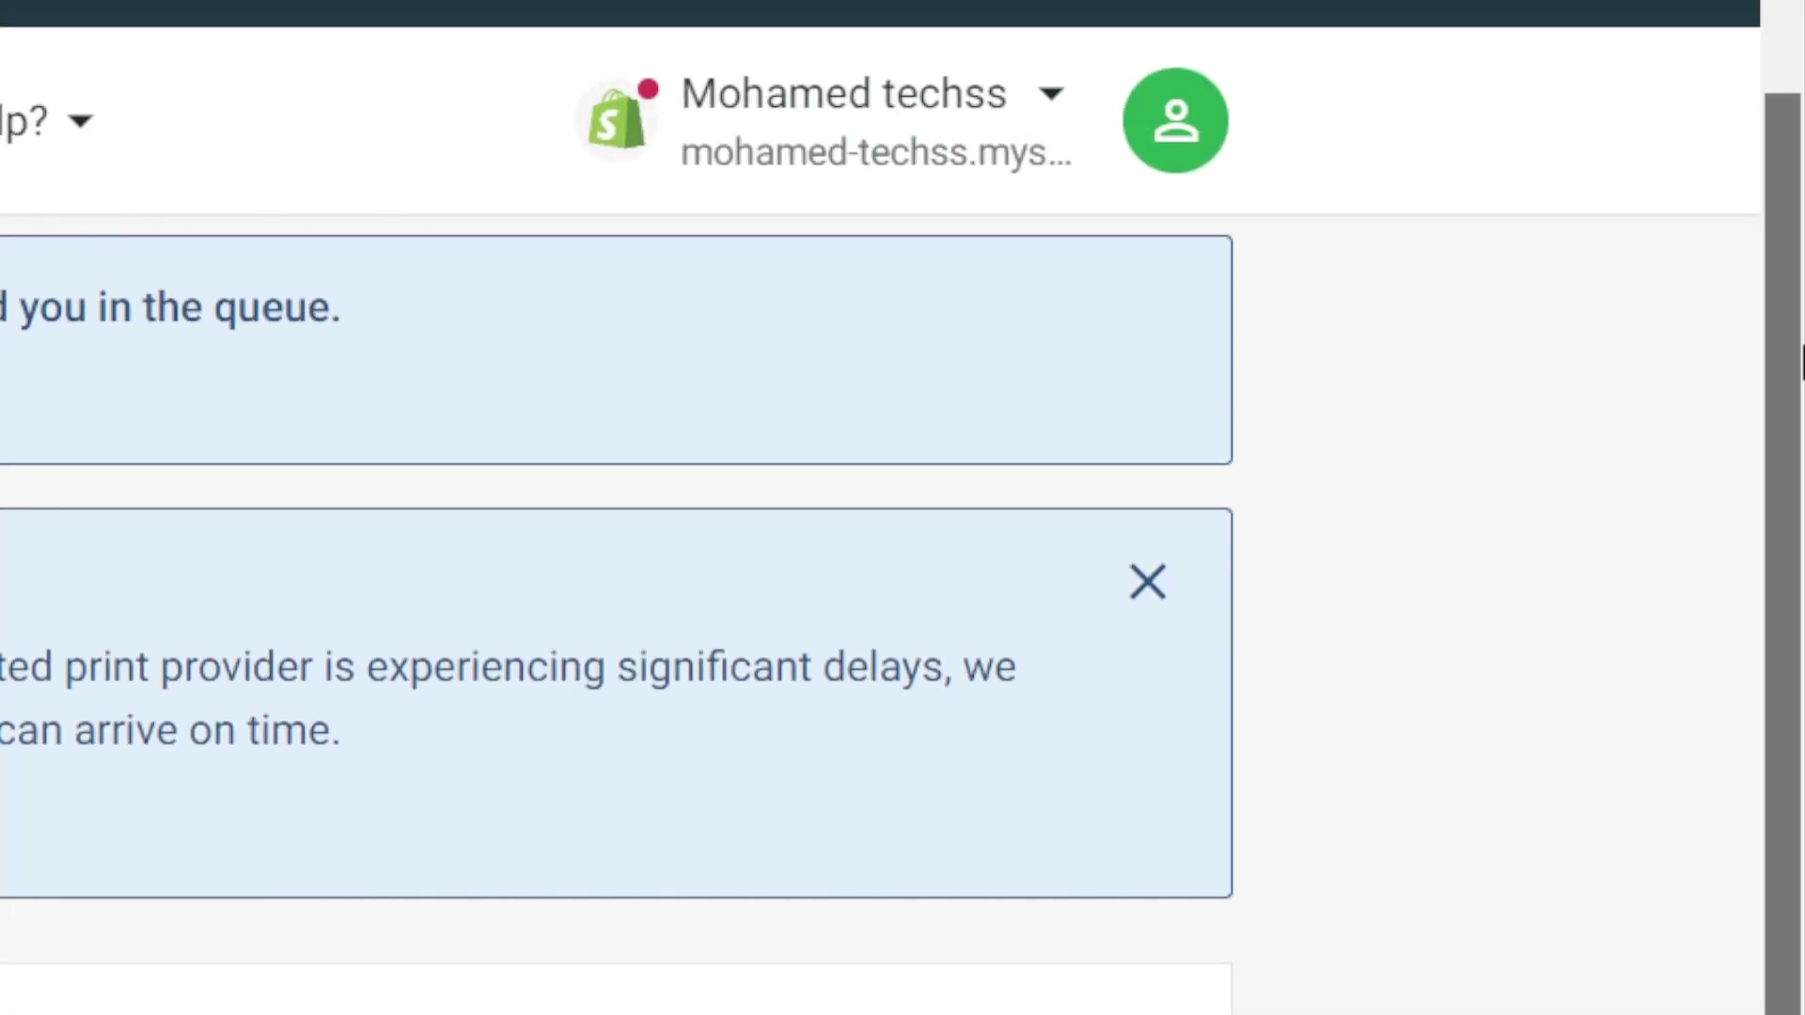
{"action": "scroll", "coordinate": [234, 326], "scroll_direction": "down", "scroll_amount": 2}
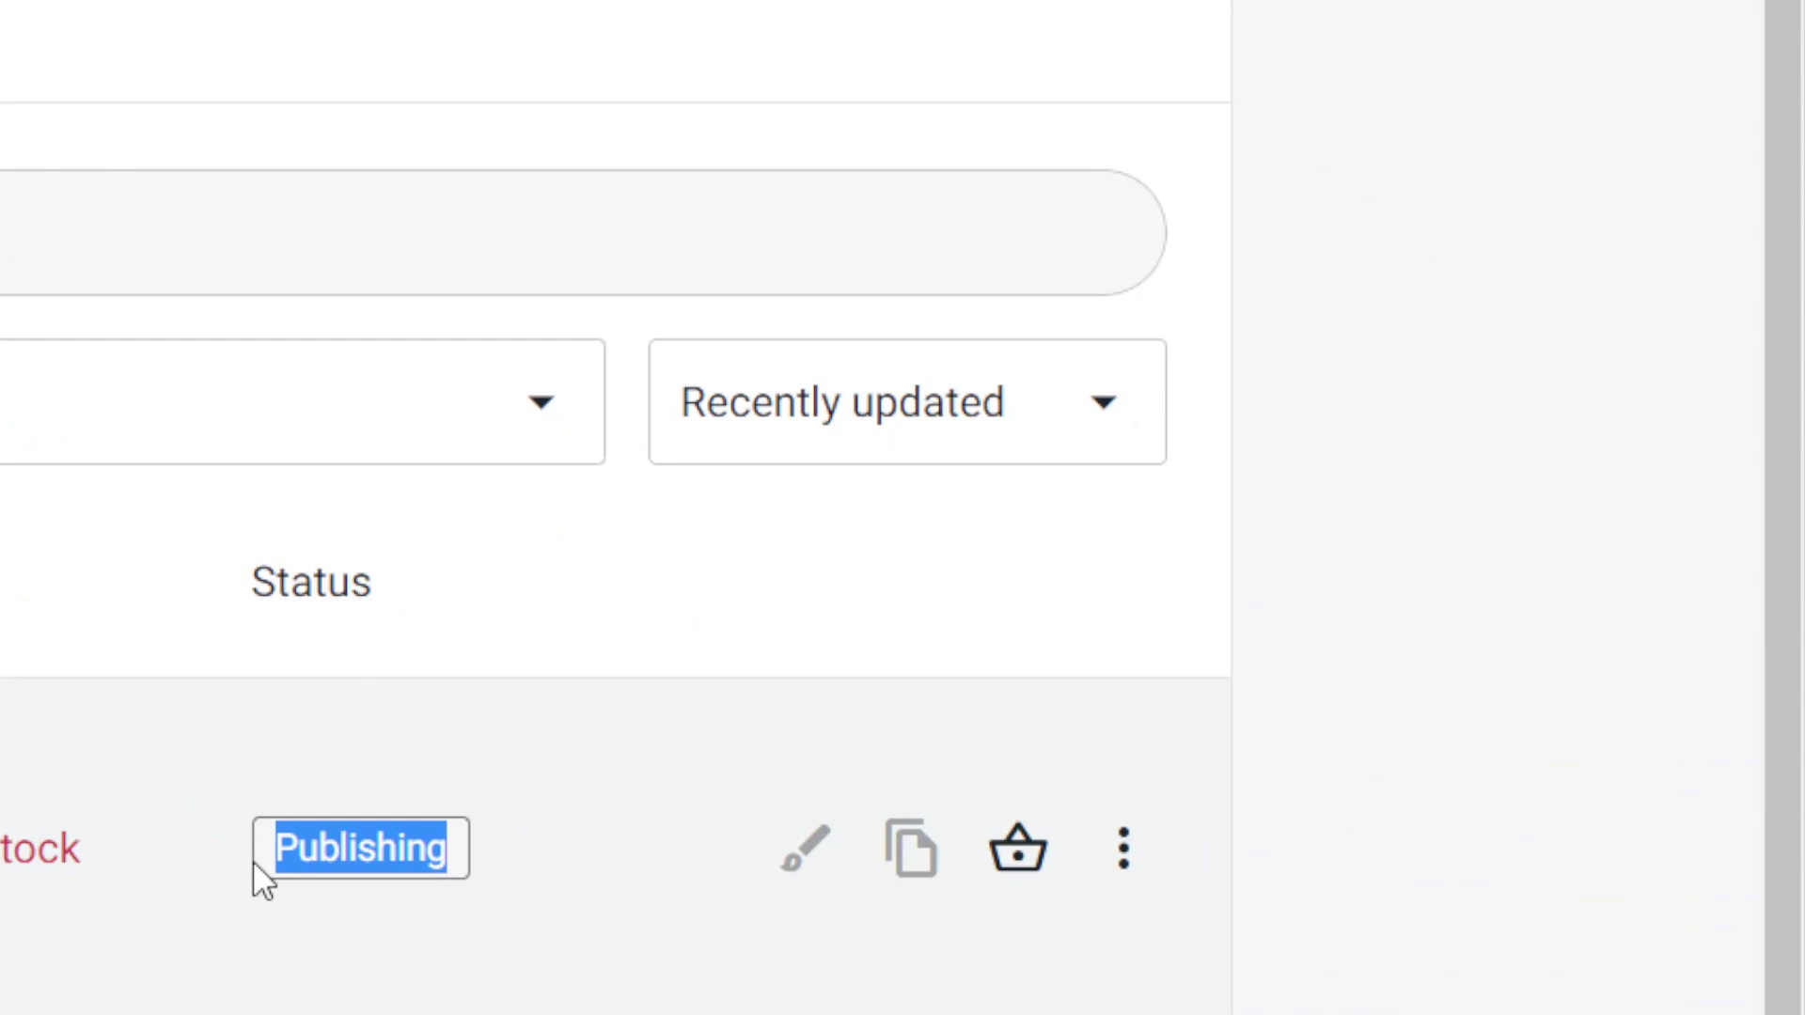
{"action": "triple_click", "coordinate": [275, 857]}
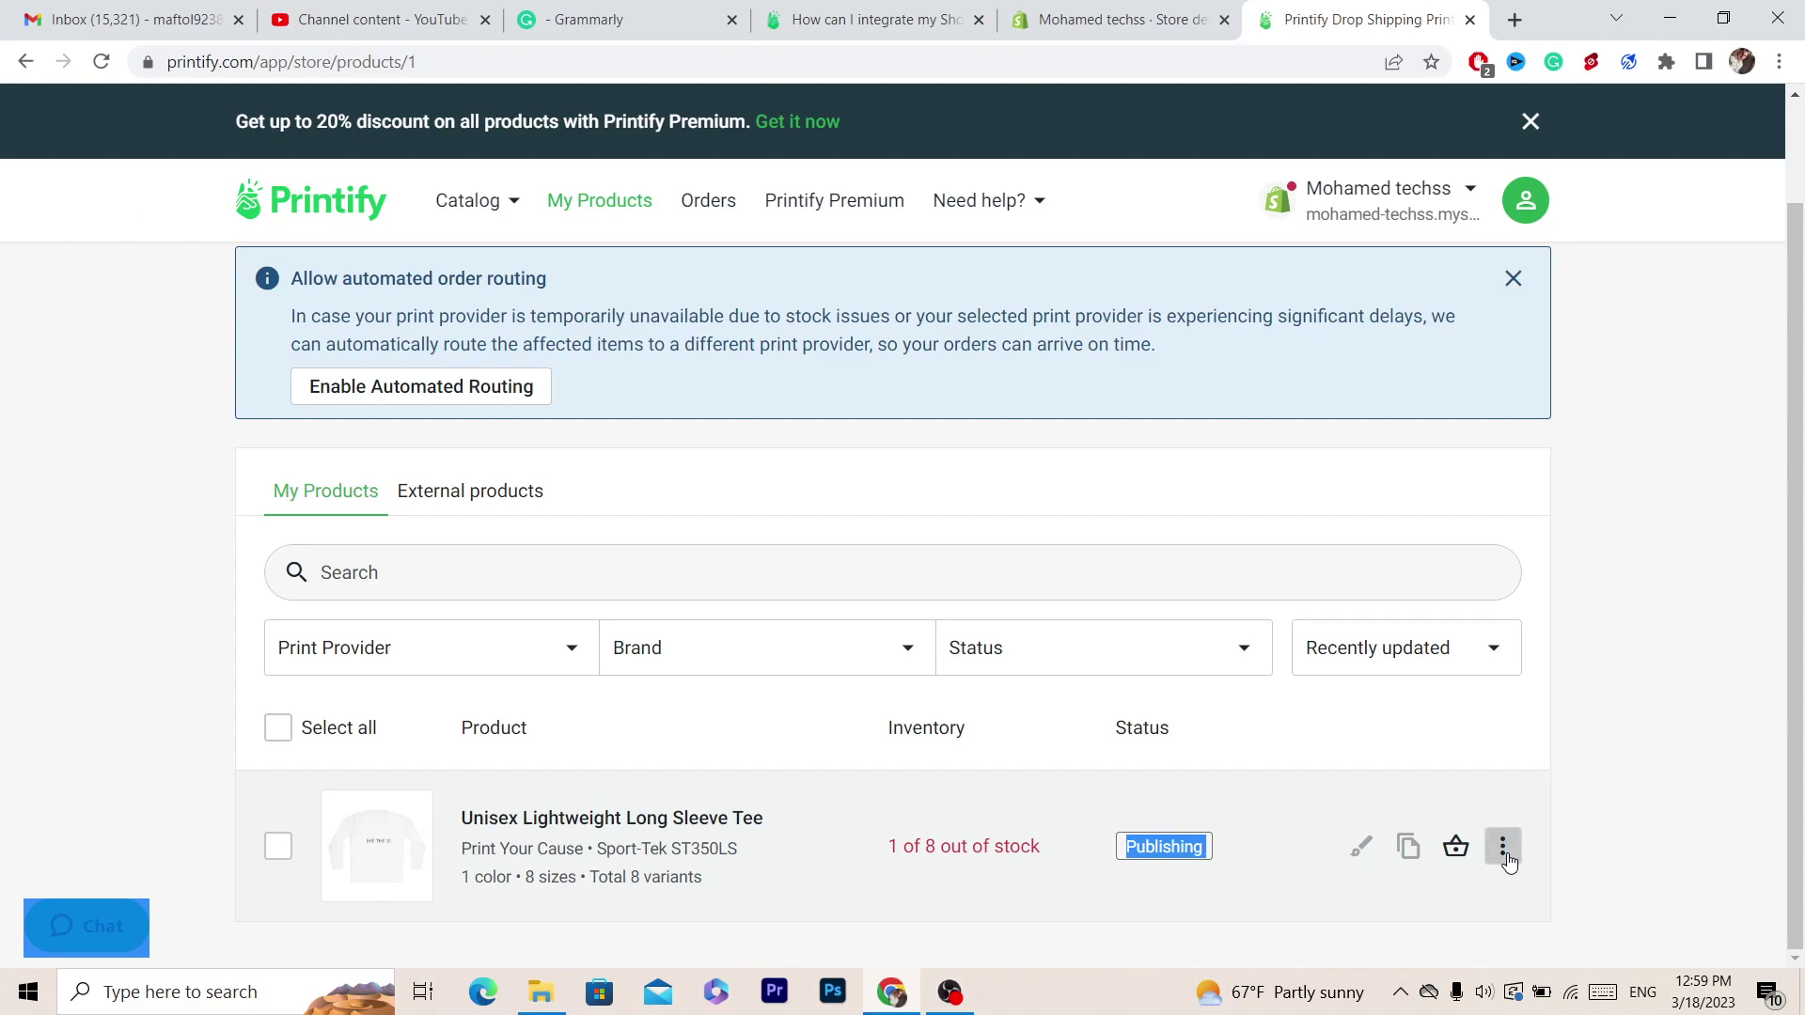
{"action": "left_click", "coordinate": [1503, 849]}
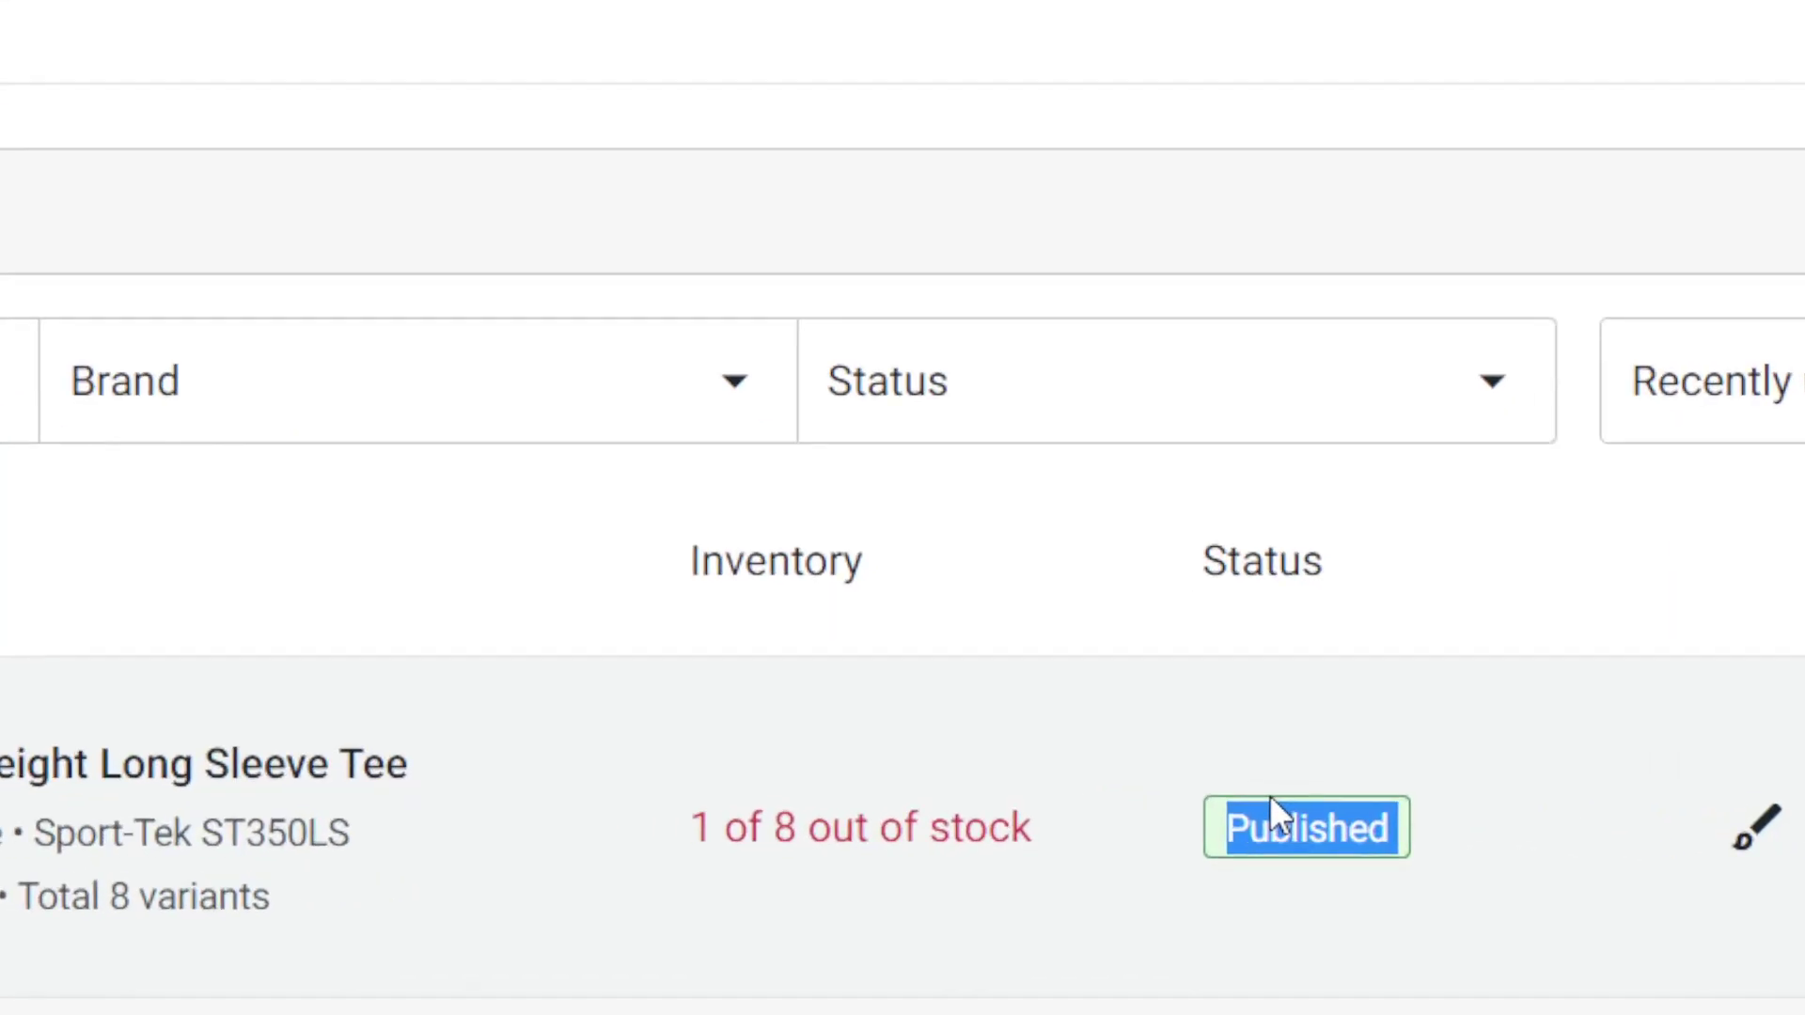
{"action": "left_click", "coordinate": [1804, 826]}
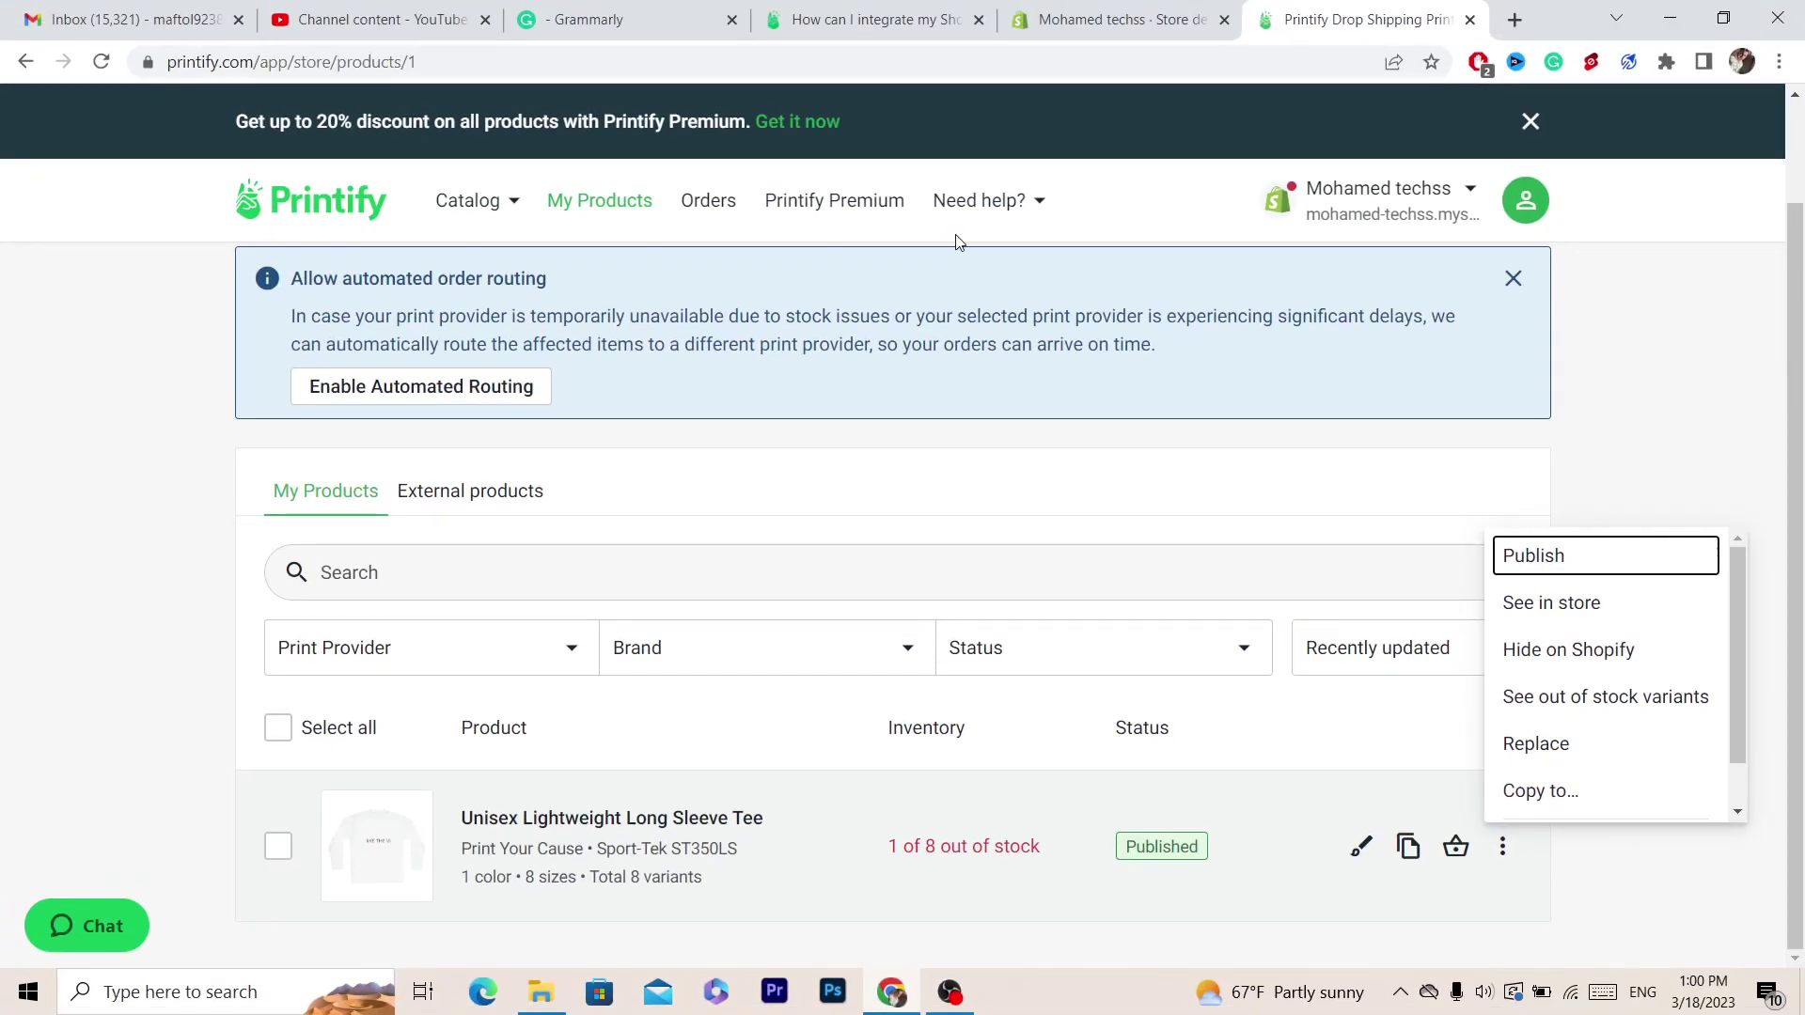
{"action": "left_click", "coordinate": [1054, 9]}
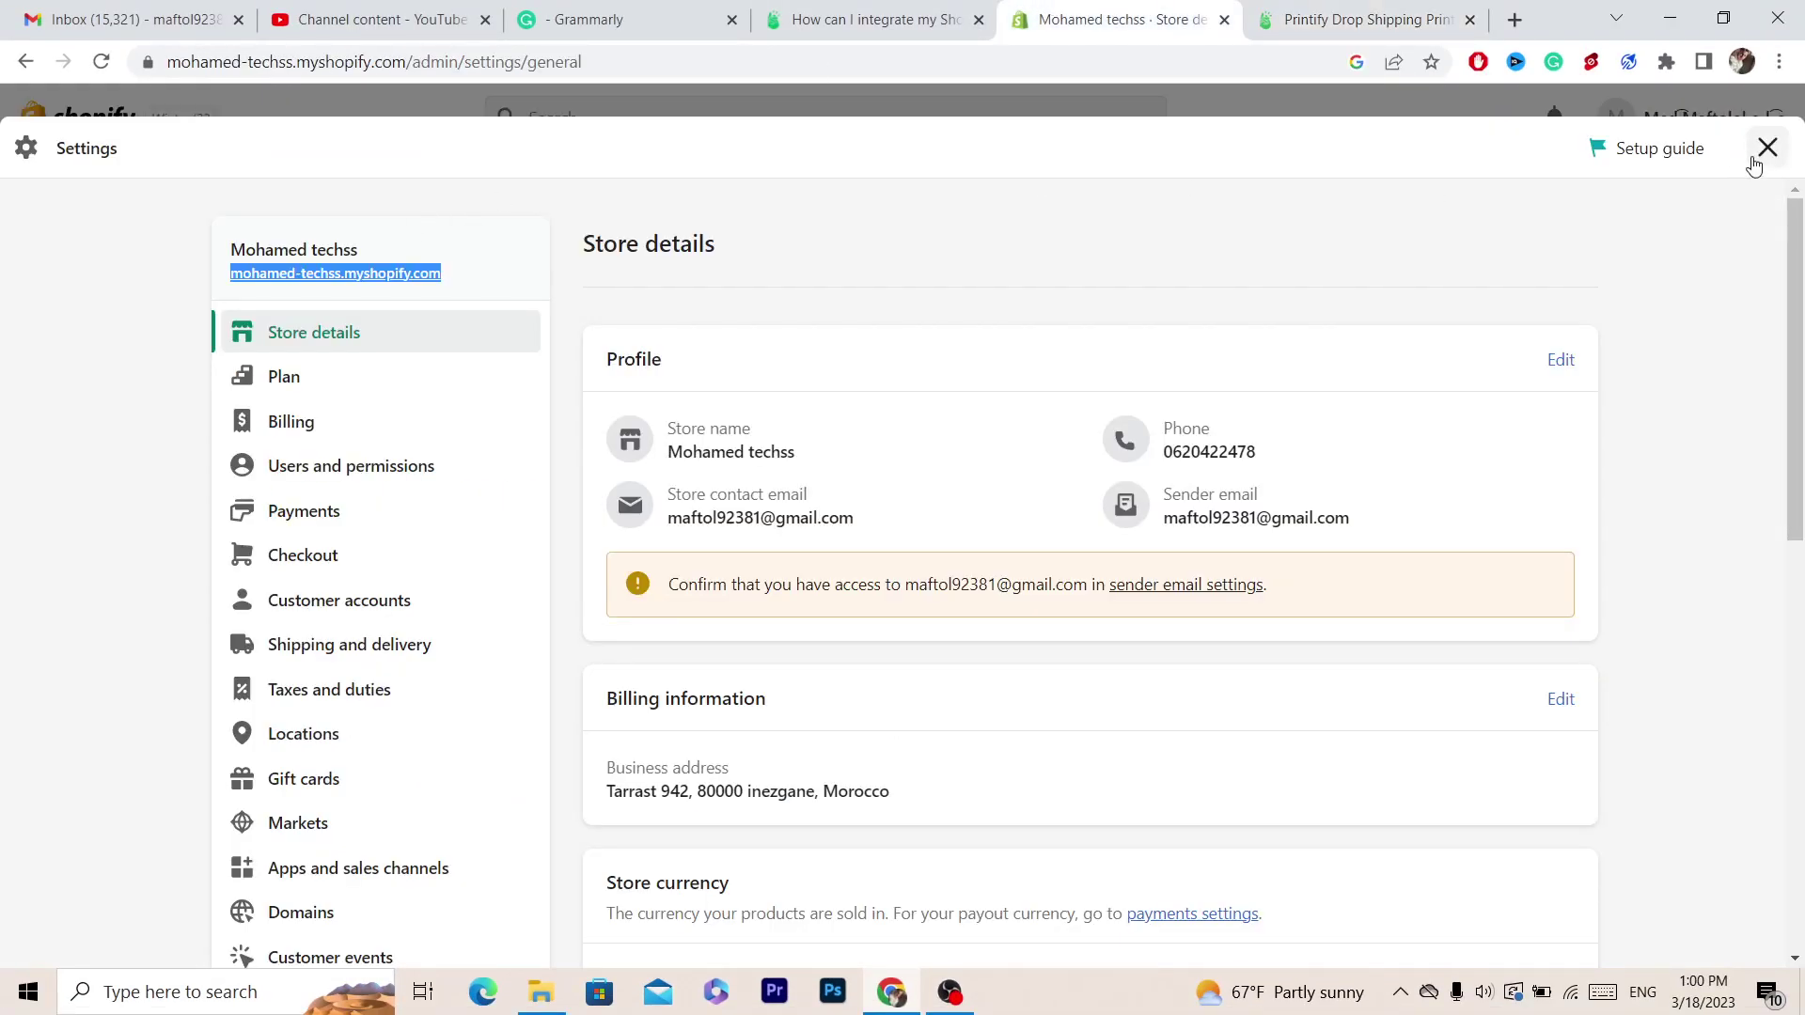
- Open the Unisex Lightweight Long Sleeve Tee from Shopify Products and view its third mockup image full size
{"action": "left_click", "coordinate": [1766, 148]}
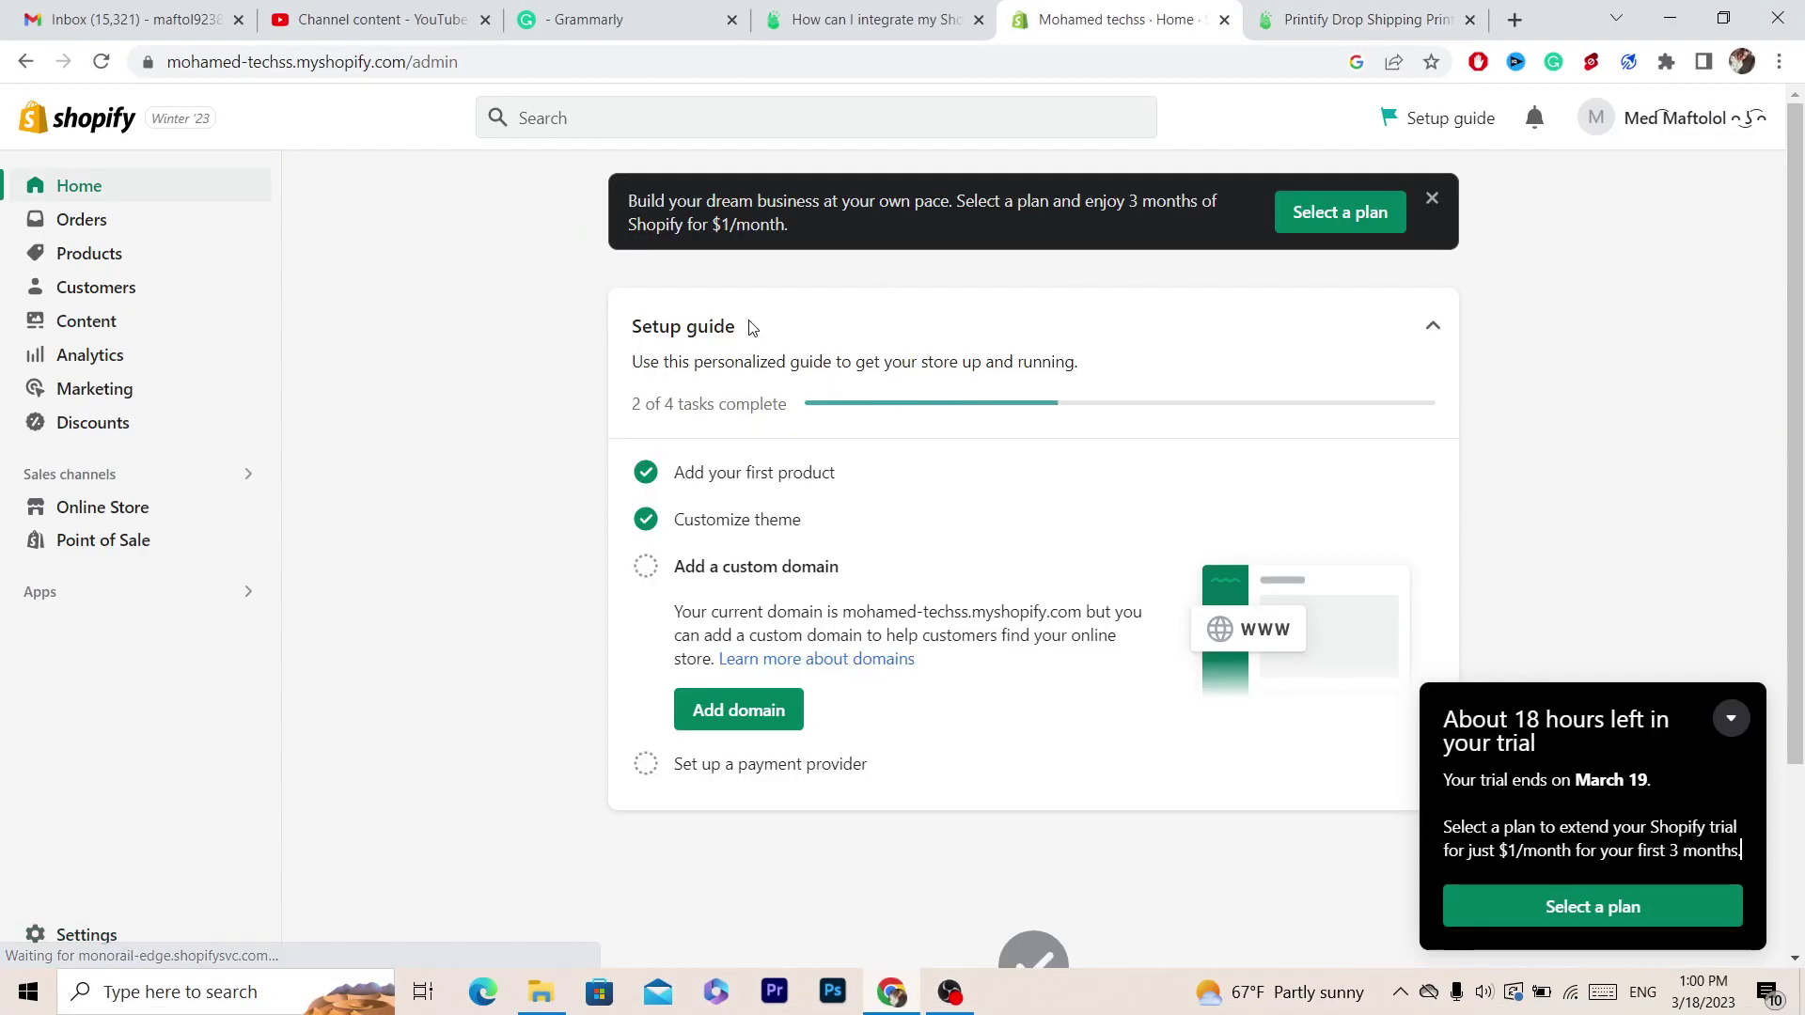
{"action": "left_click", "coordinate": [77, 251]}
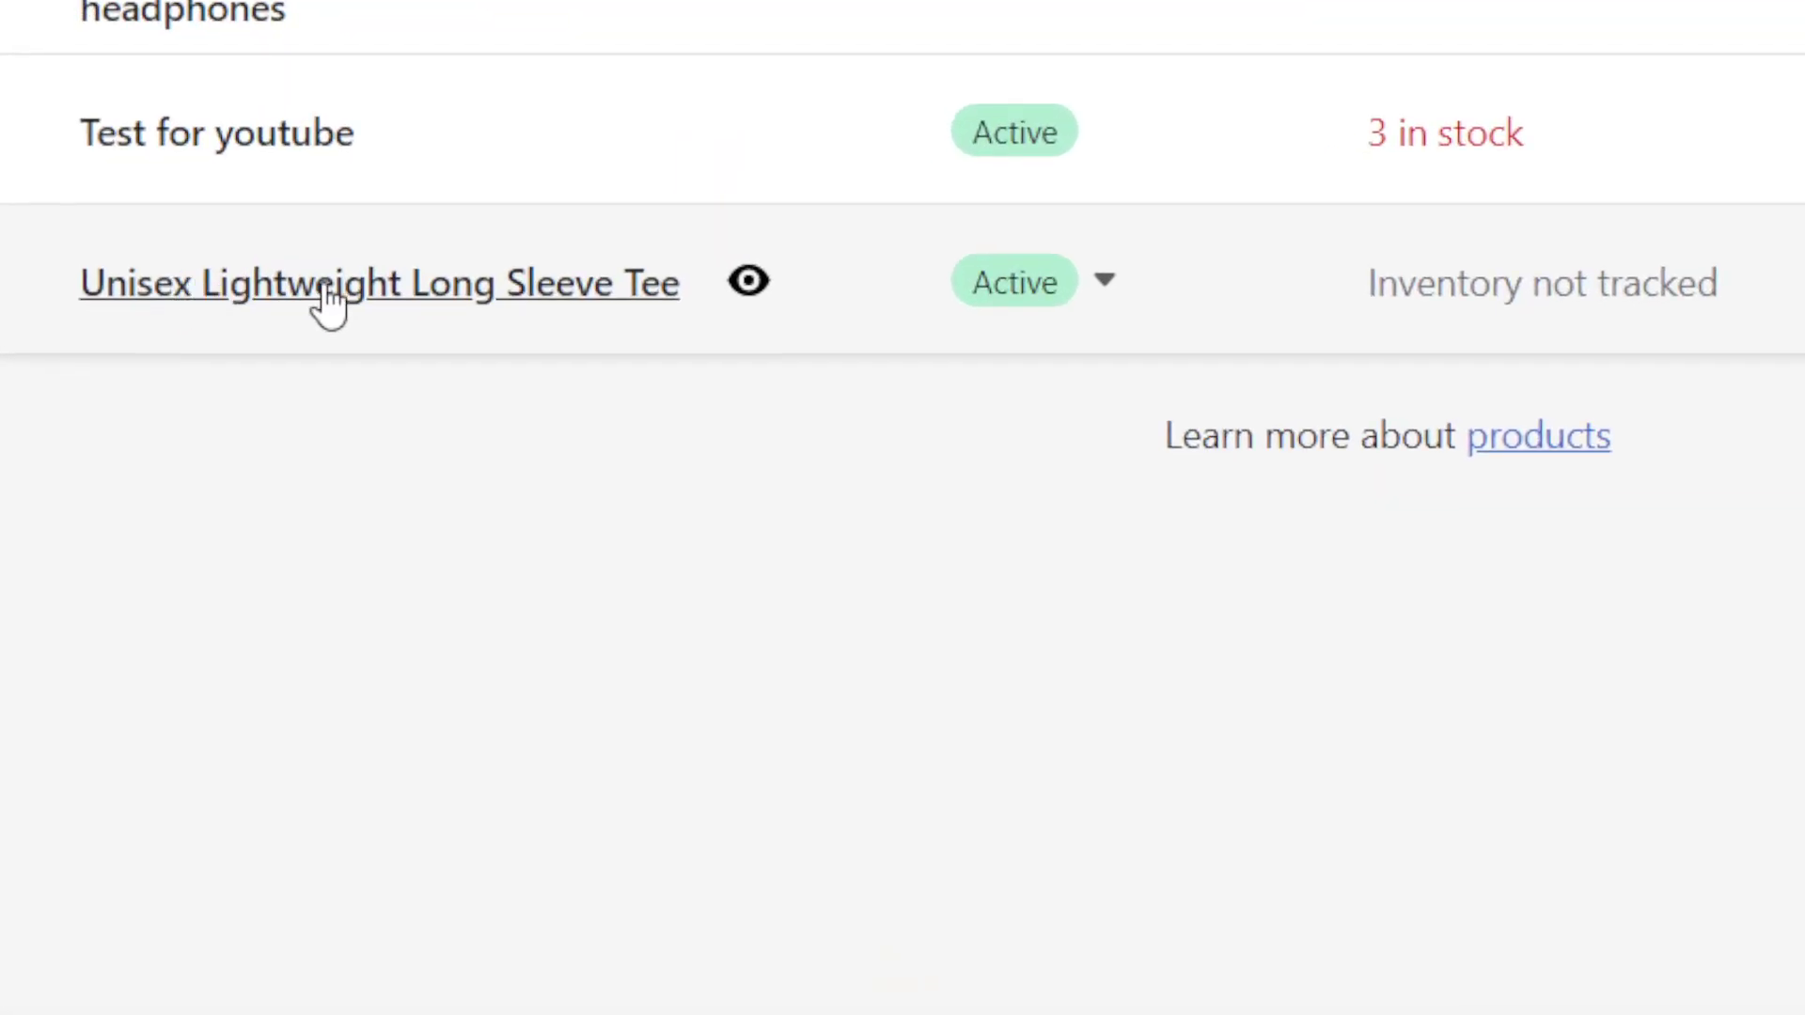
{"action": "left_click", "coordinate": [329, 301]}
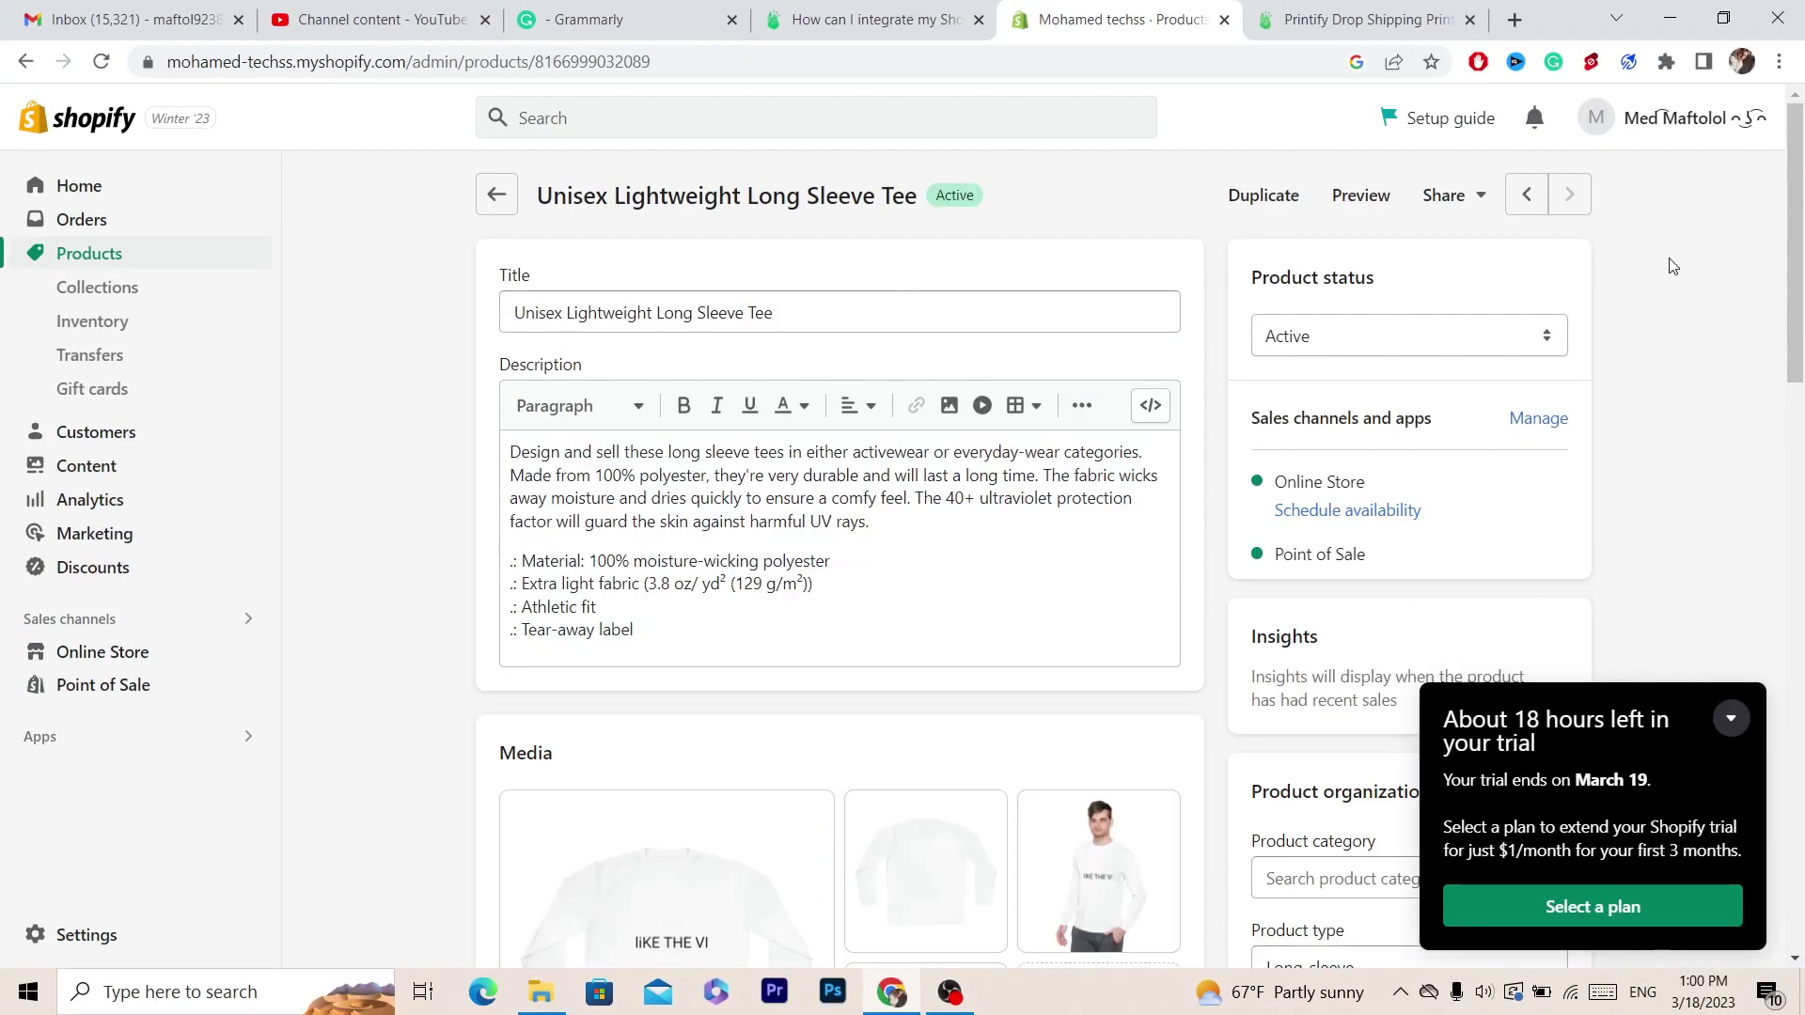
{"action": "scroll", "coordinate": [1222, 470], "scroll_direction": "down", "scroll_amount": 3}
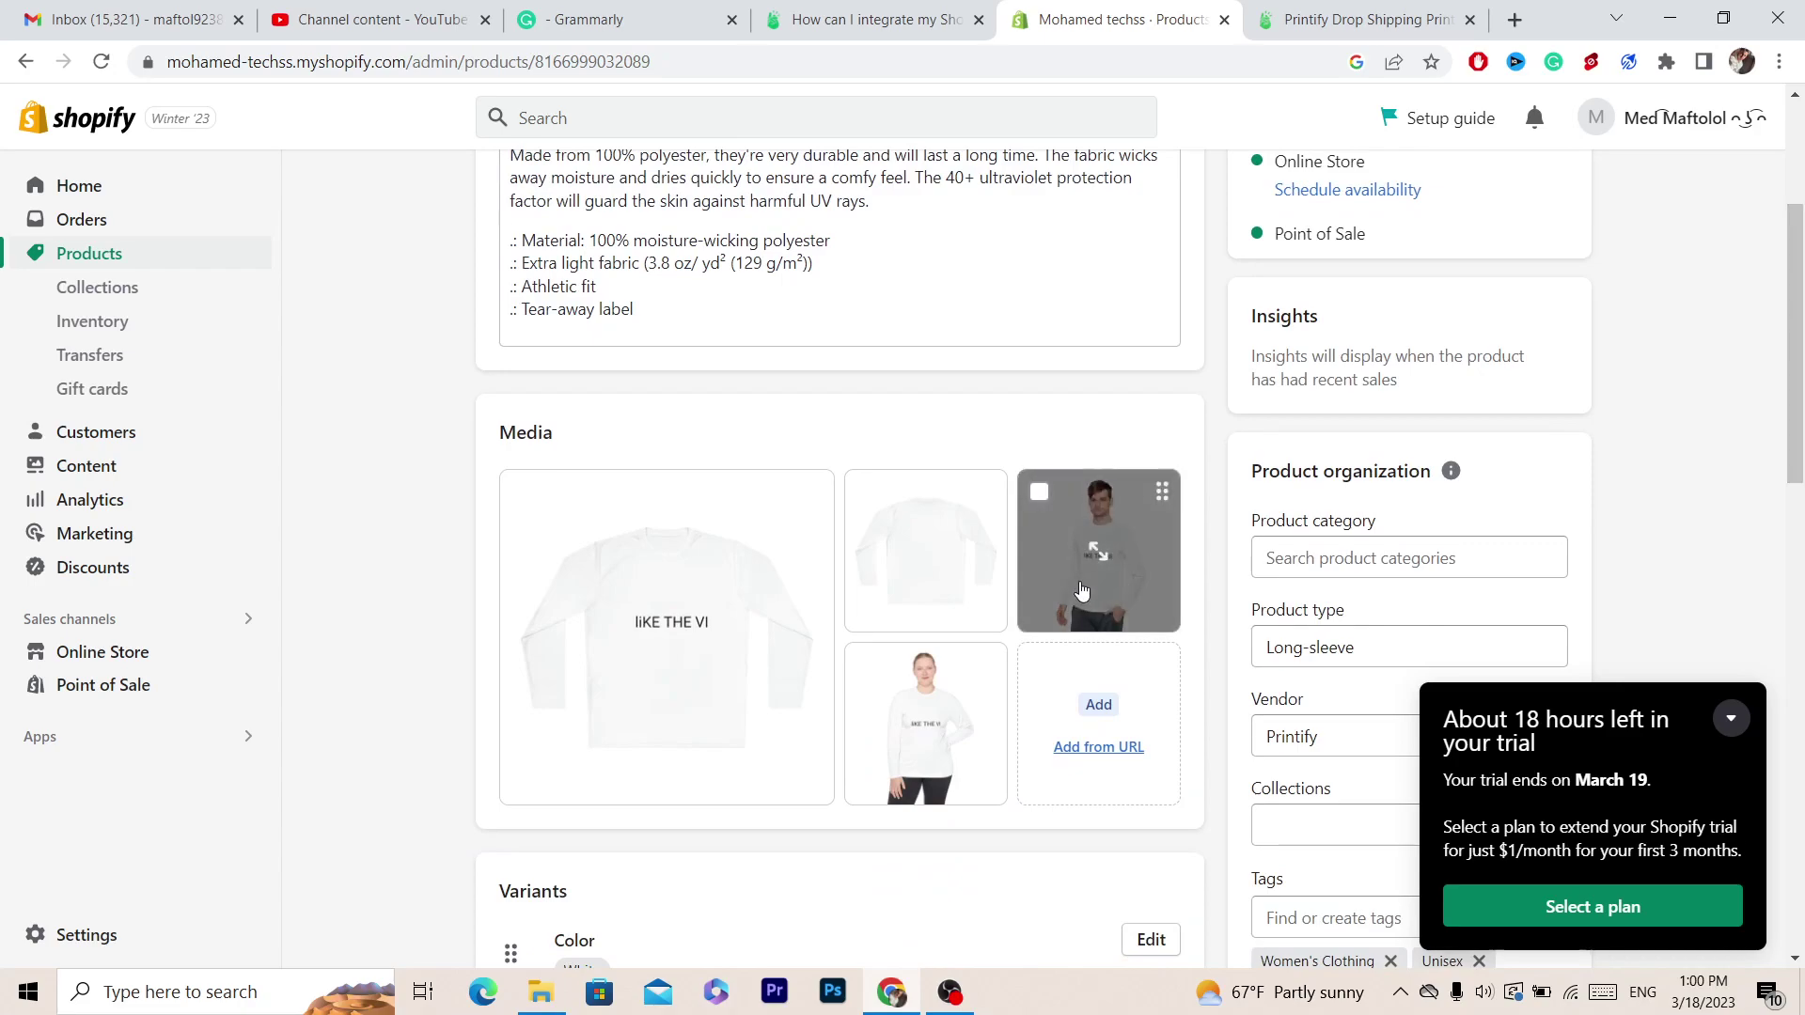
{"action": "left_click", "coordinate": [1081, 590]}
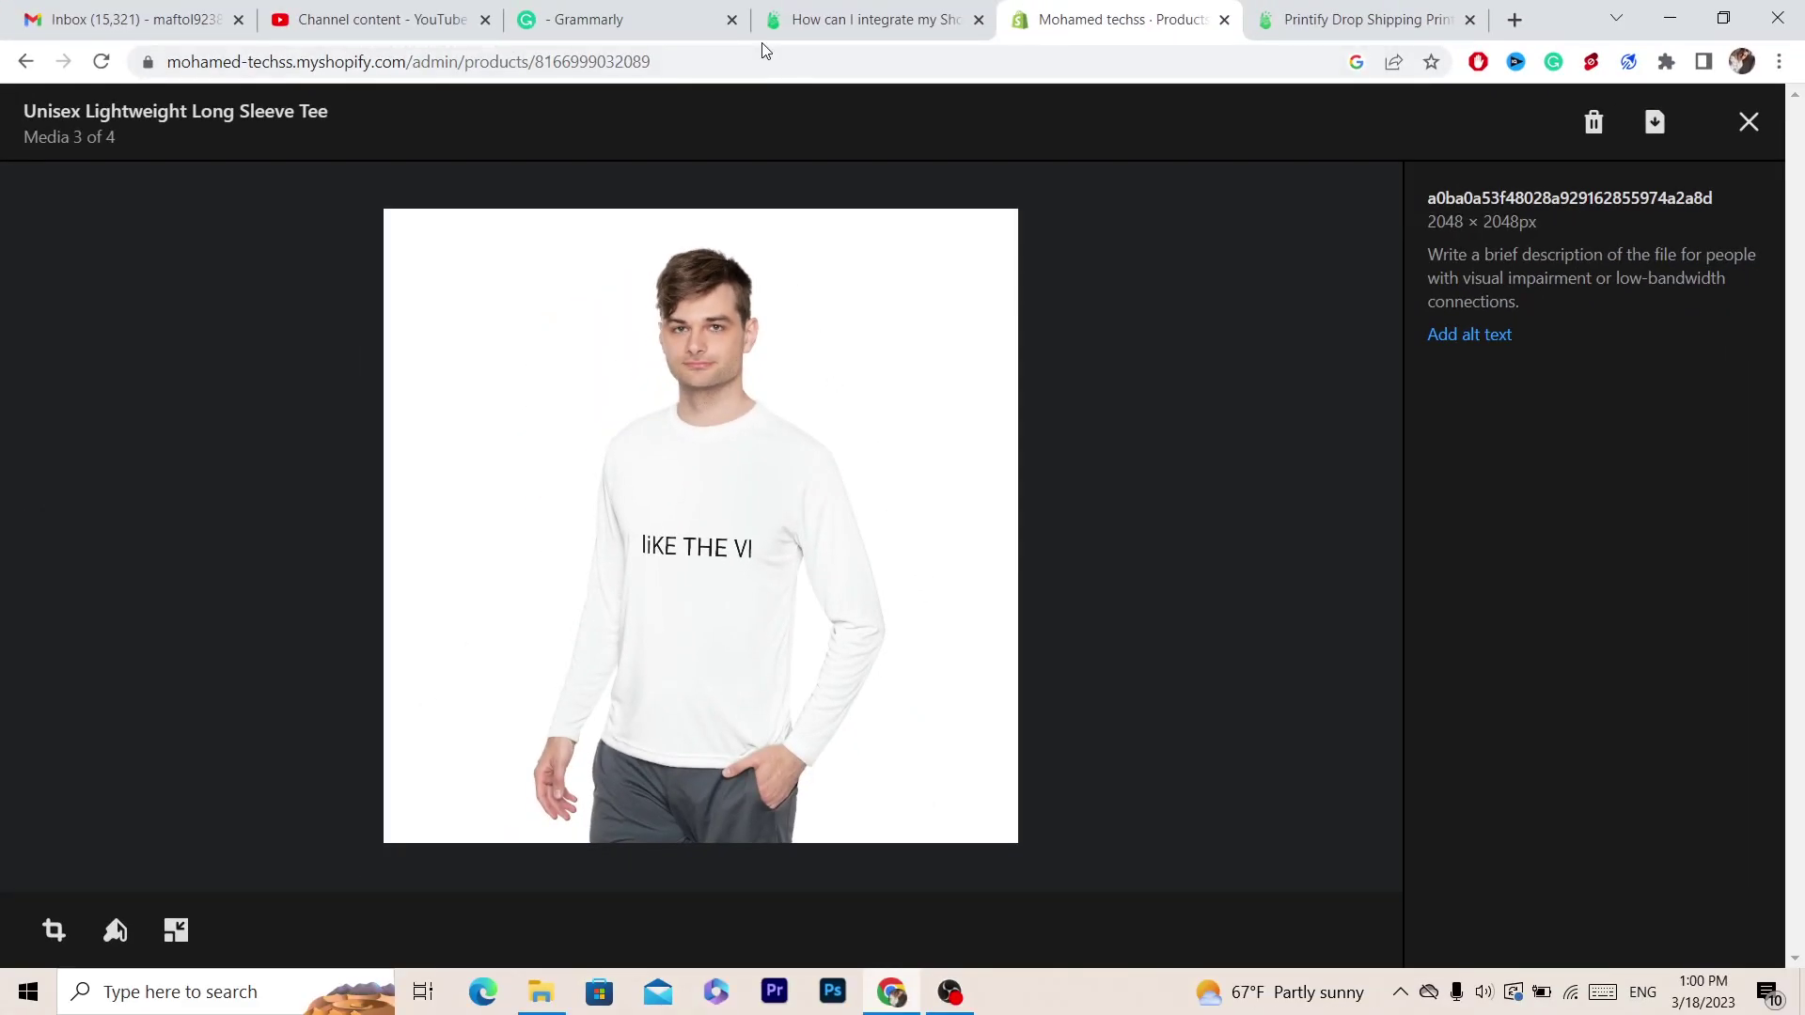
{"action": "left_click", "coordinate": [815, 62]}
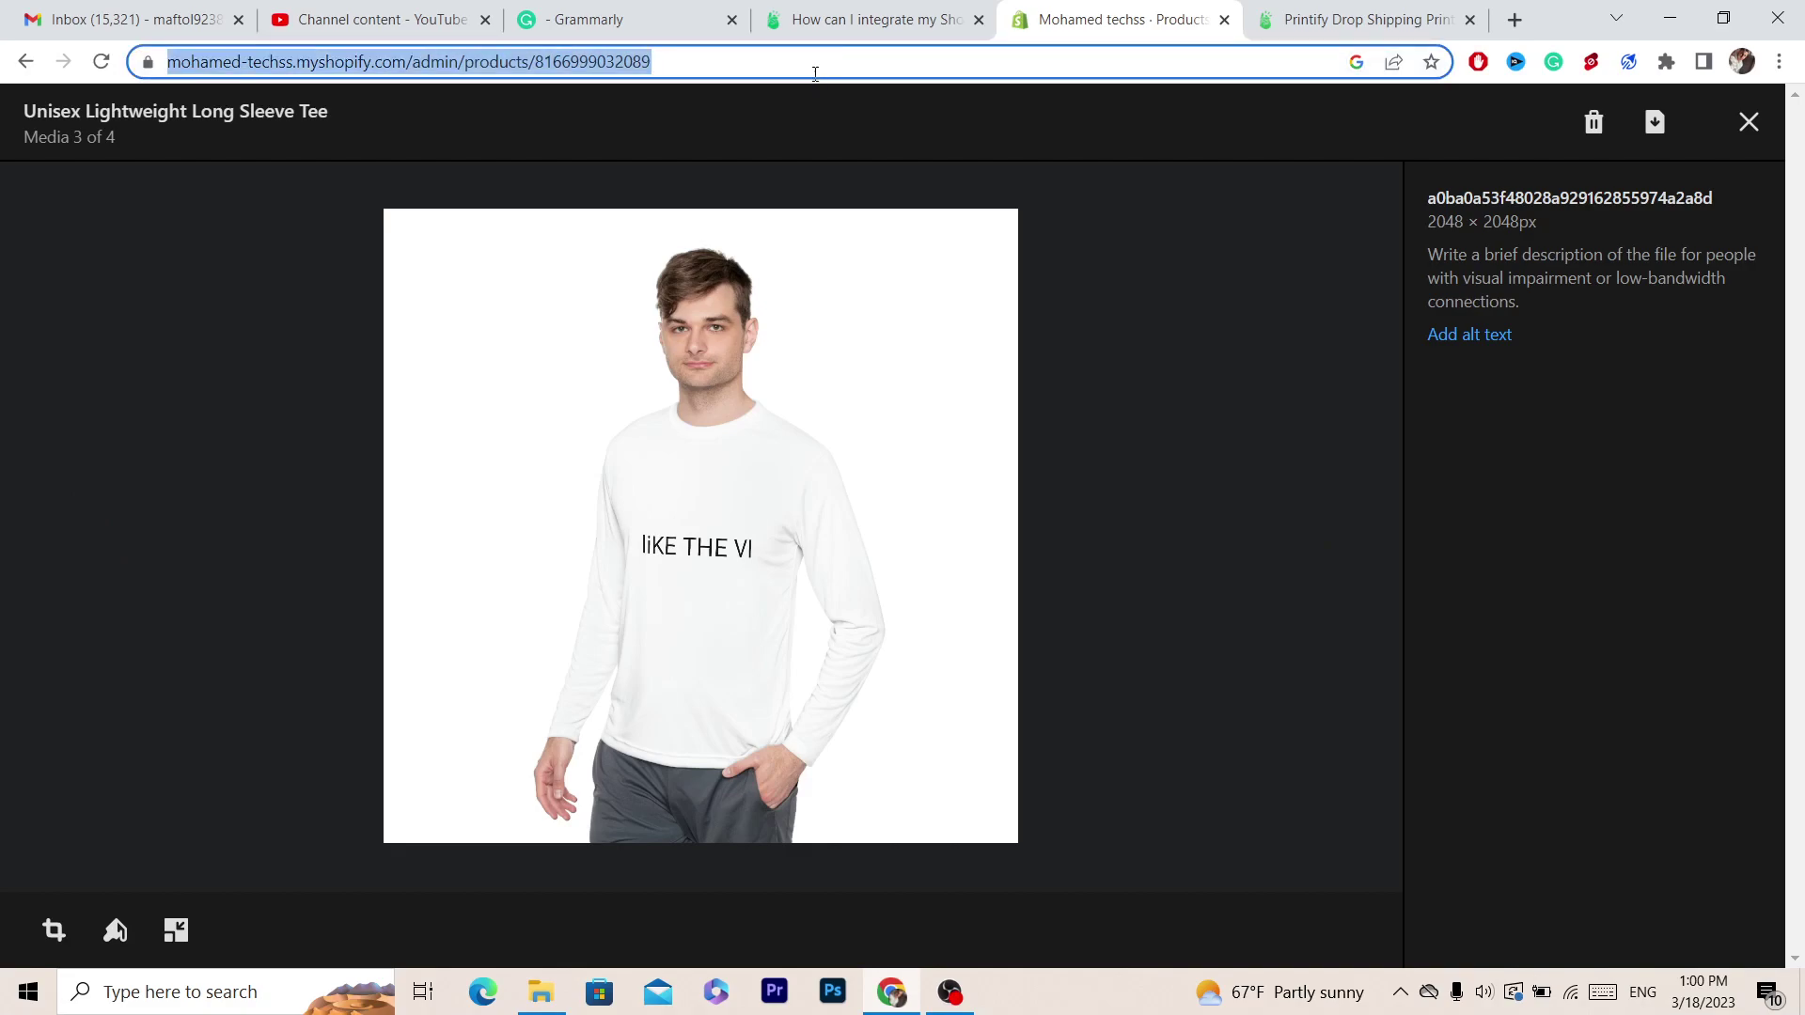
{"action": "left_click", "coordinate": [814, 62]}
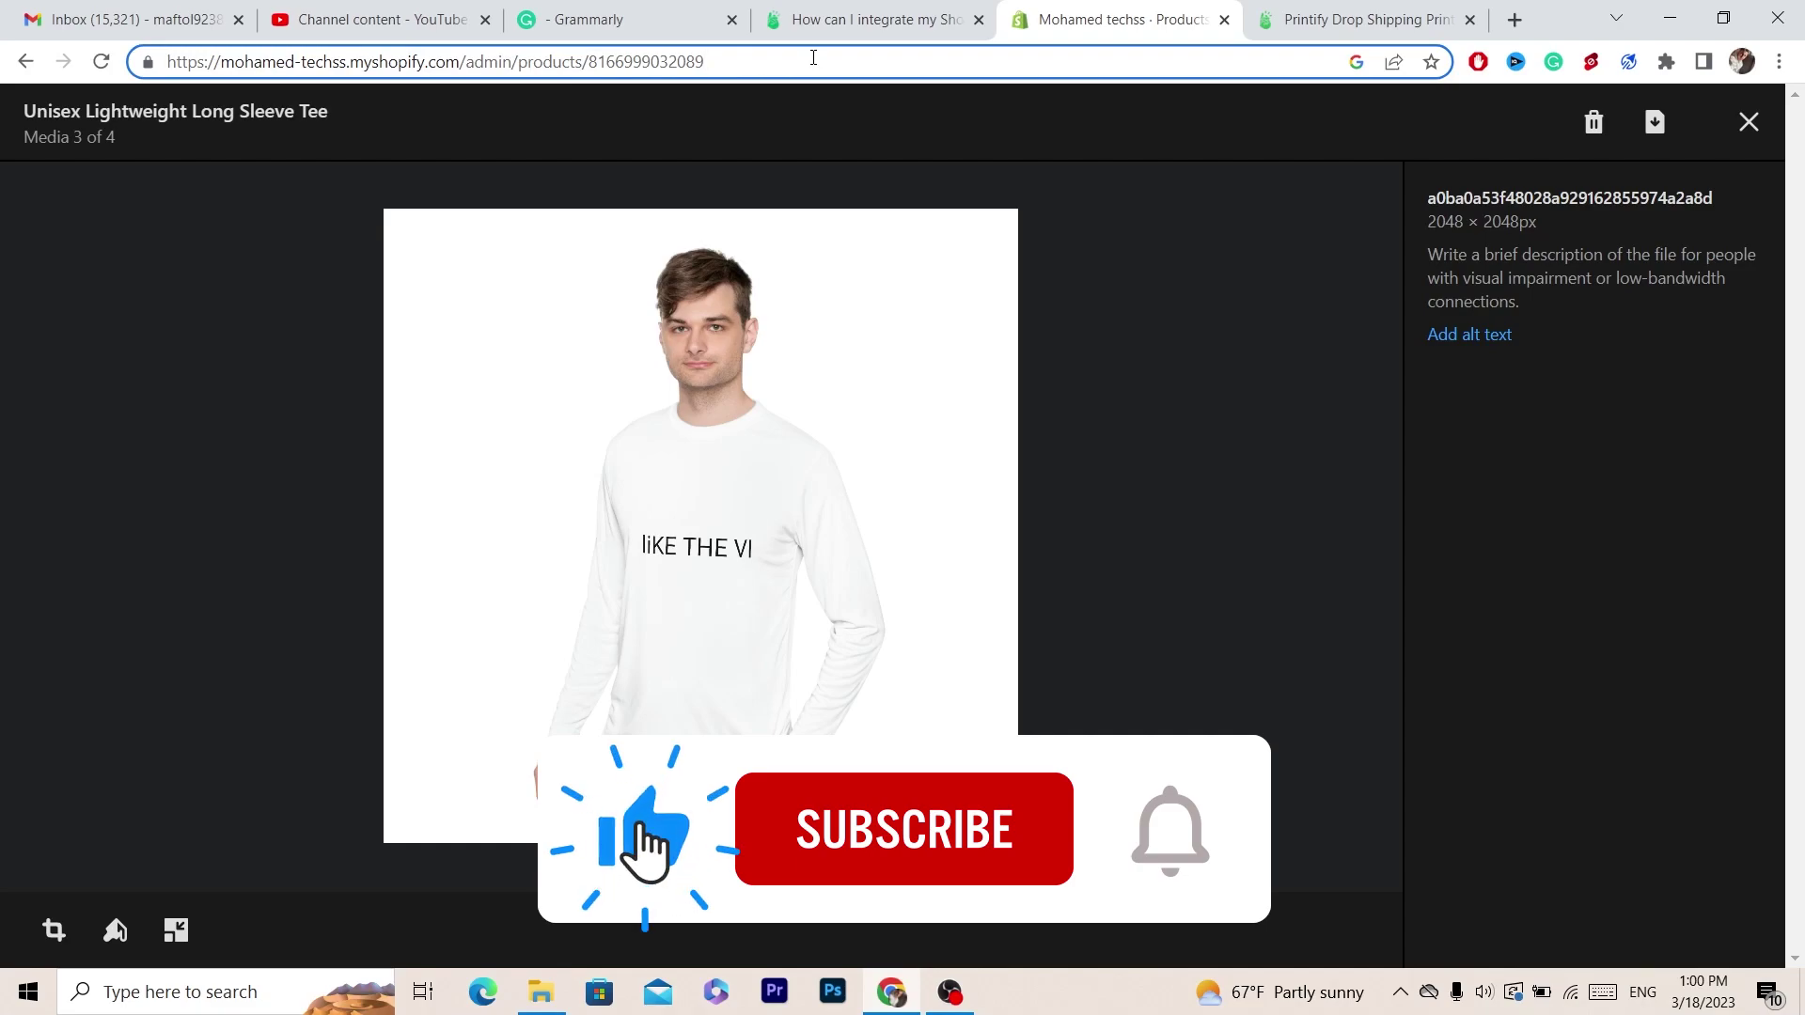